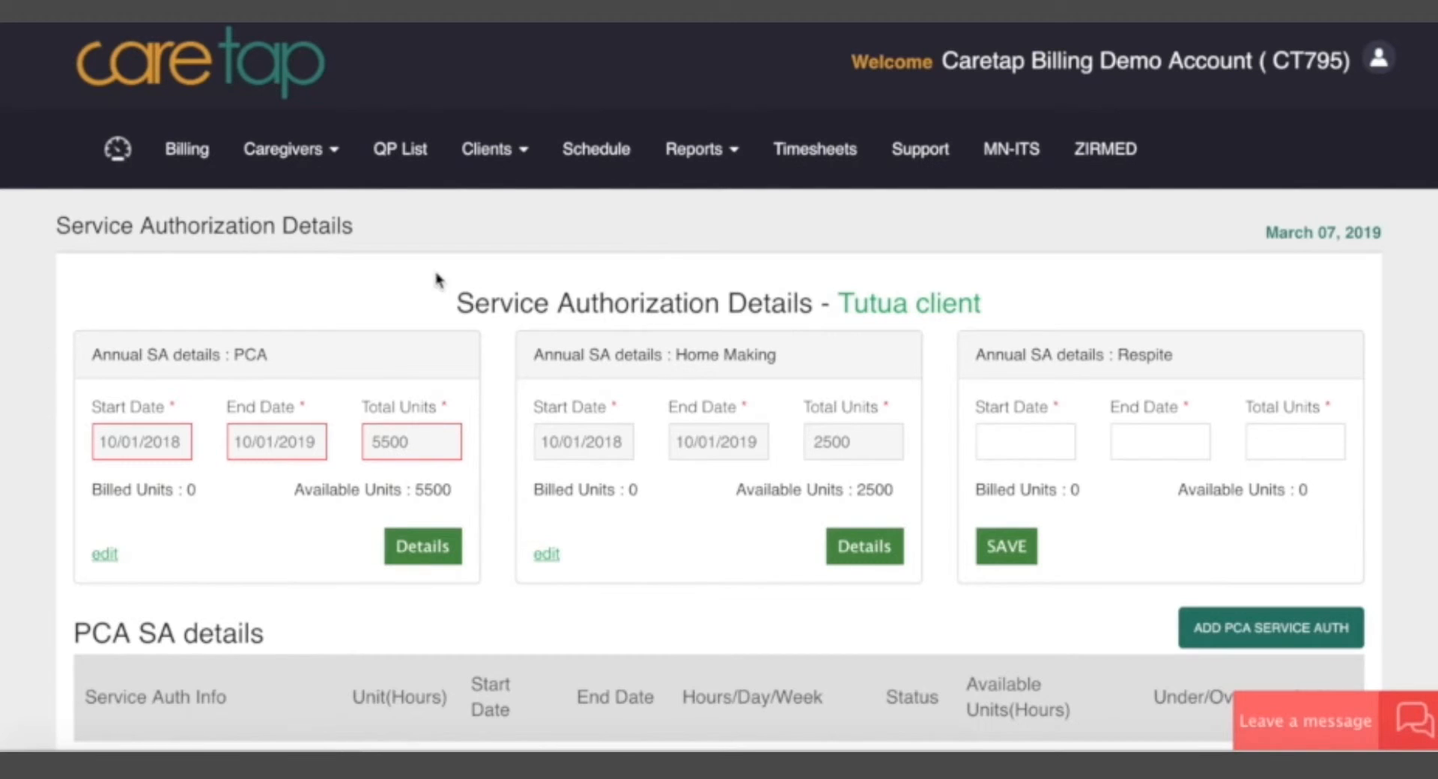
# Review the client's annual authorization summaries and the PCA, Home Making, Respite and Other service authorization lists.
pyautogui.moveTo(494, 311); pyautogui.dragTo(663, 308)
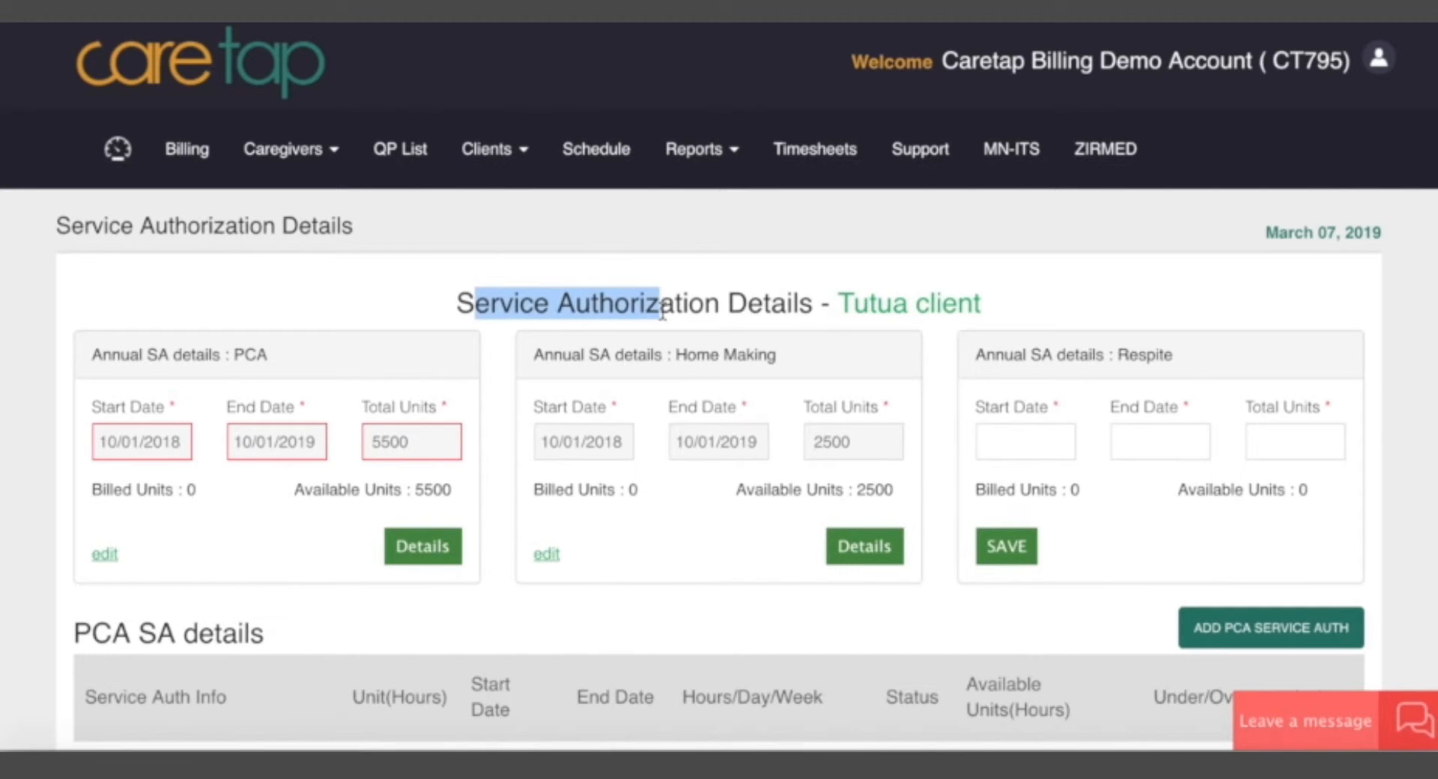
pyautogui.click(663, 309)
pyautogui.scroll(-1, 669, 559)
pyautogui.scroll(-4, 667, 559)
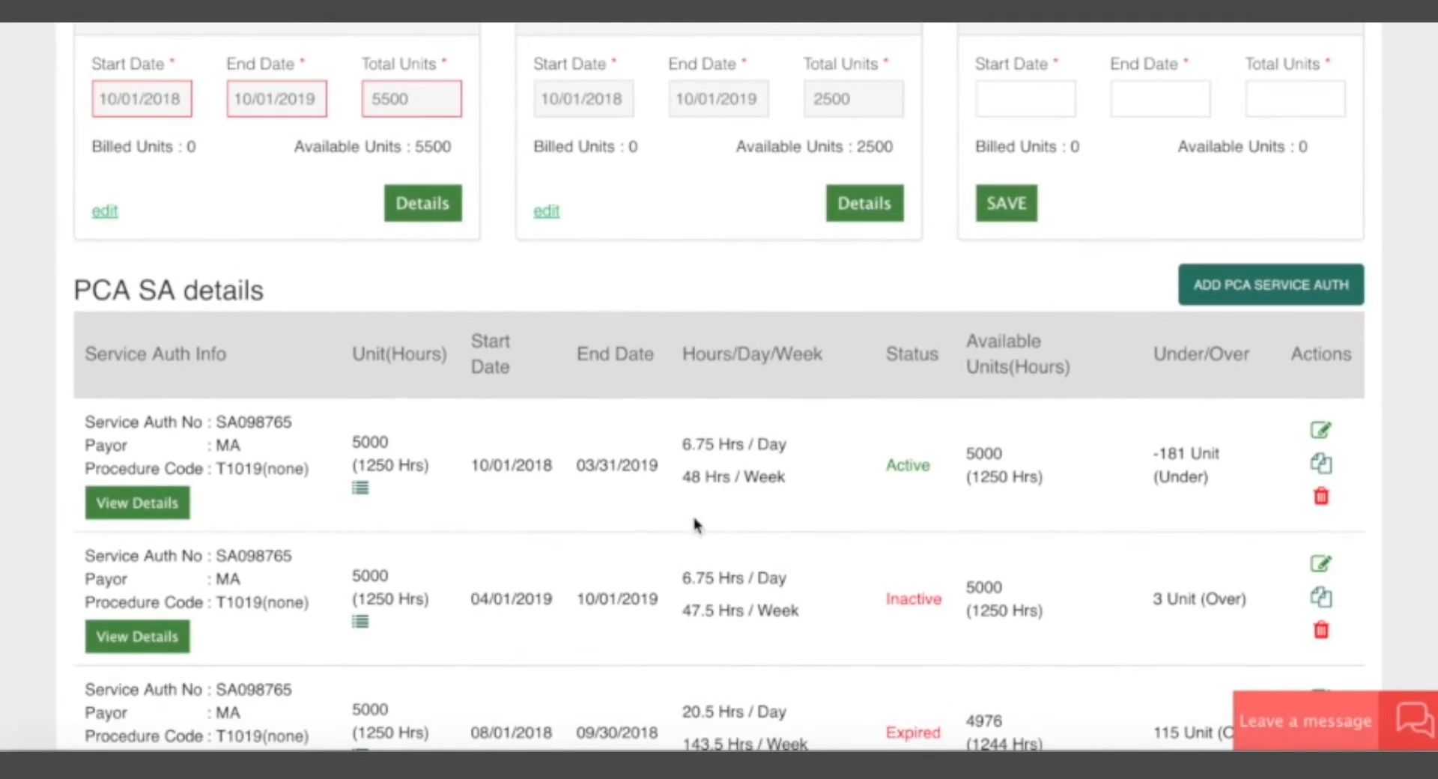
pyautogui.scroll(-1, 751, 558)
pyautogui.scroll(-1, 777, 524)
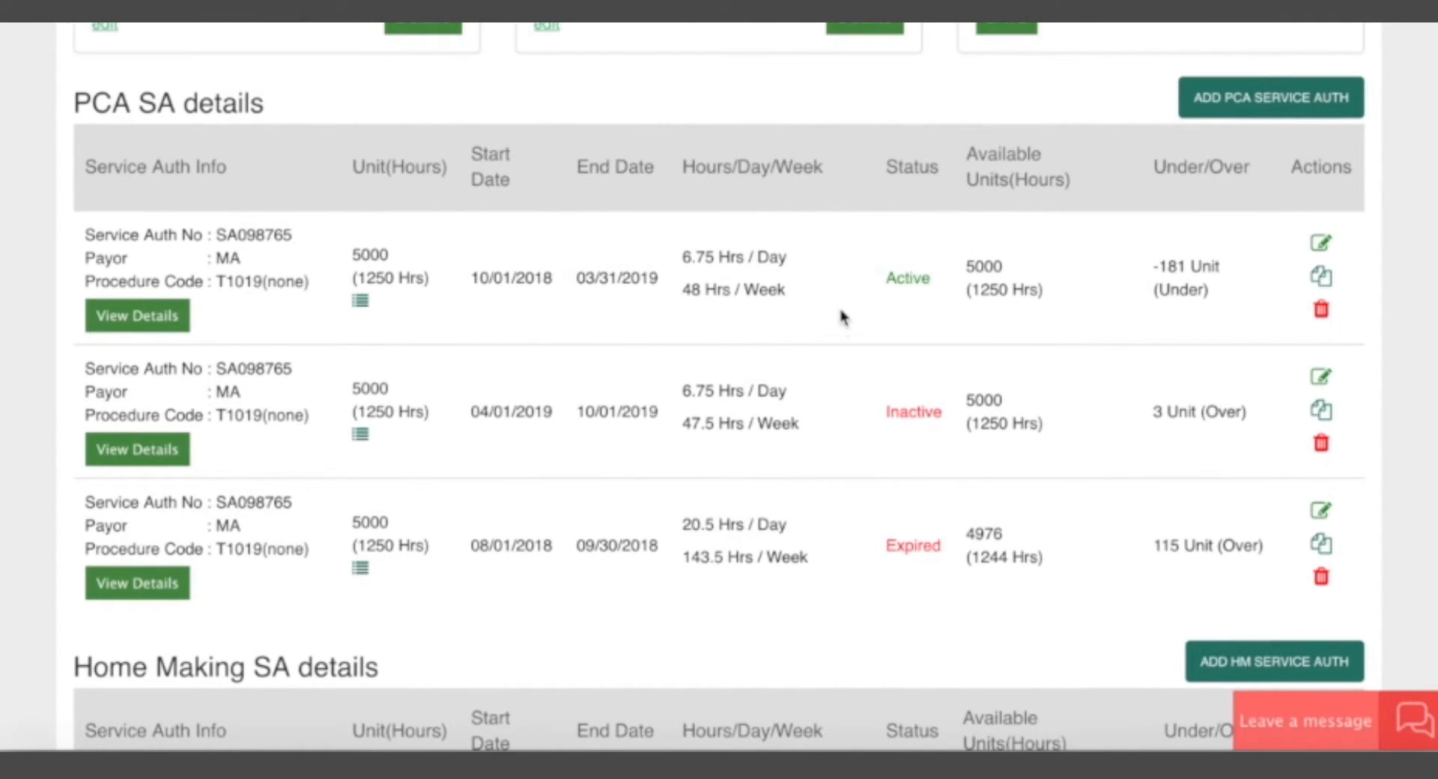
pyautogui.scroll(4, 831, 308)
pyautogui.scroll(-5, 504, 417)
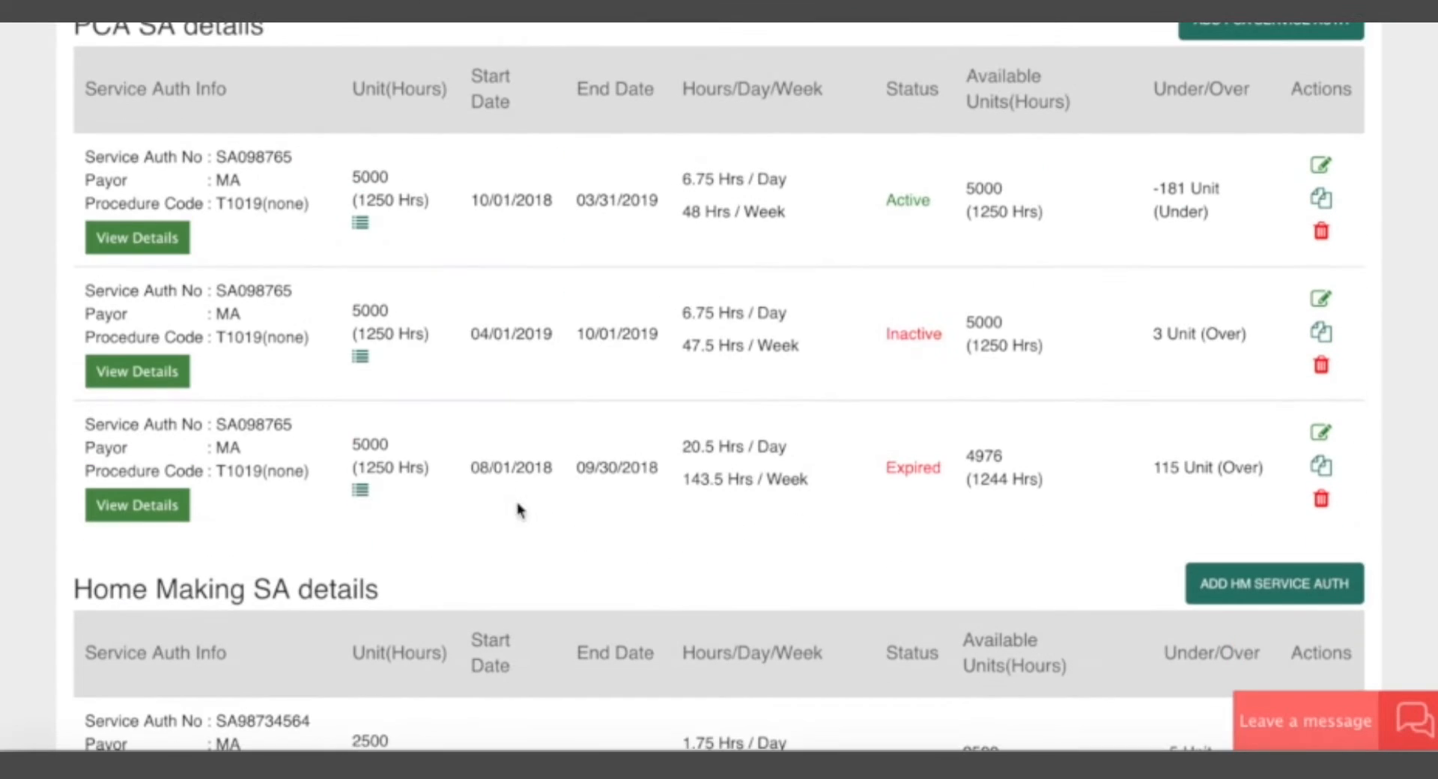
pyautogui.scroll(-2, 732, 410)
pyautogui.scroll(8, 720, 161)
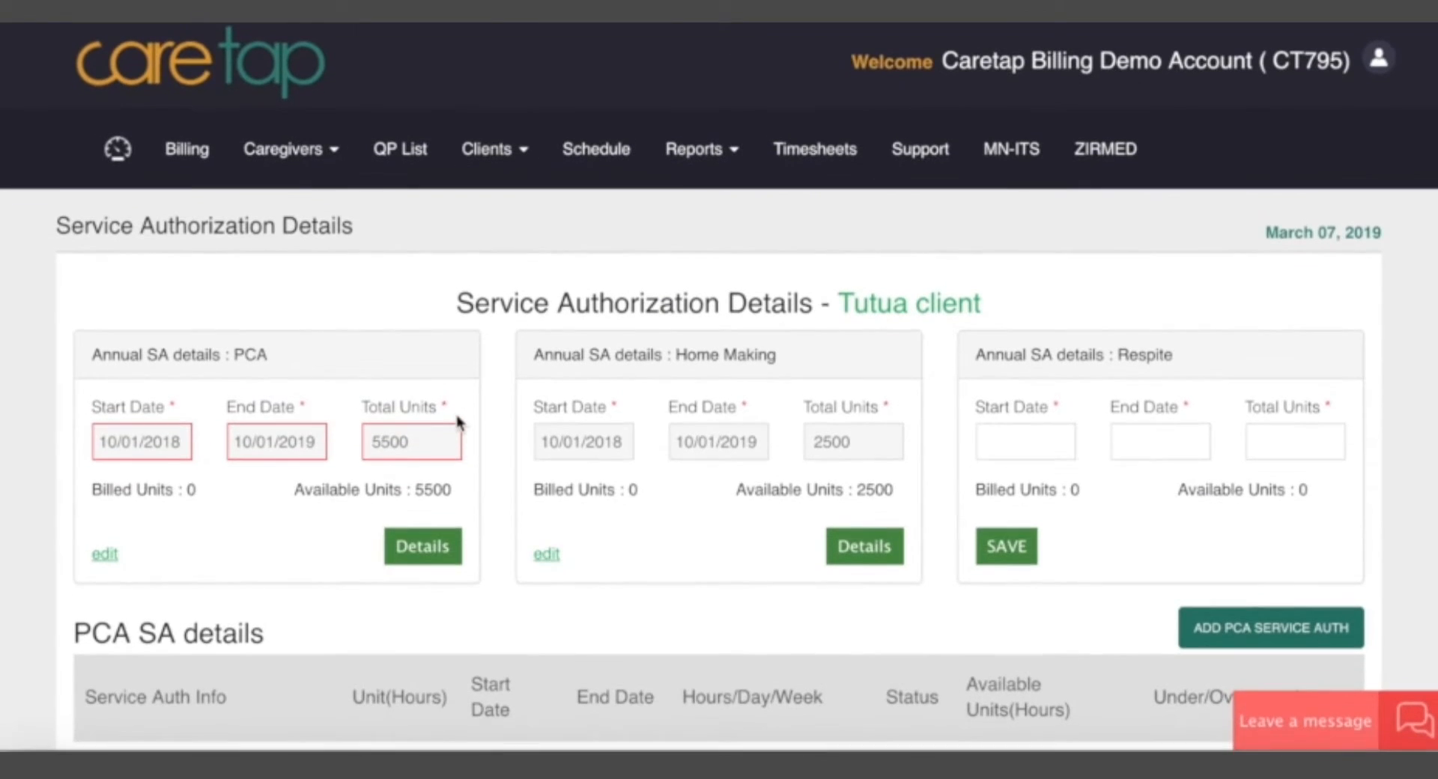
pyautogui.scroll(-3, 593, 553)
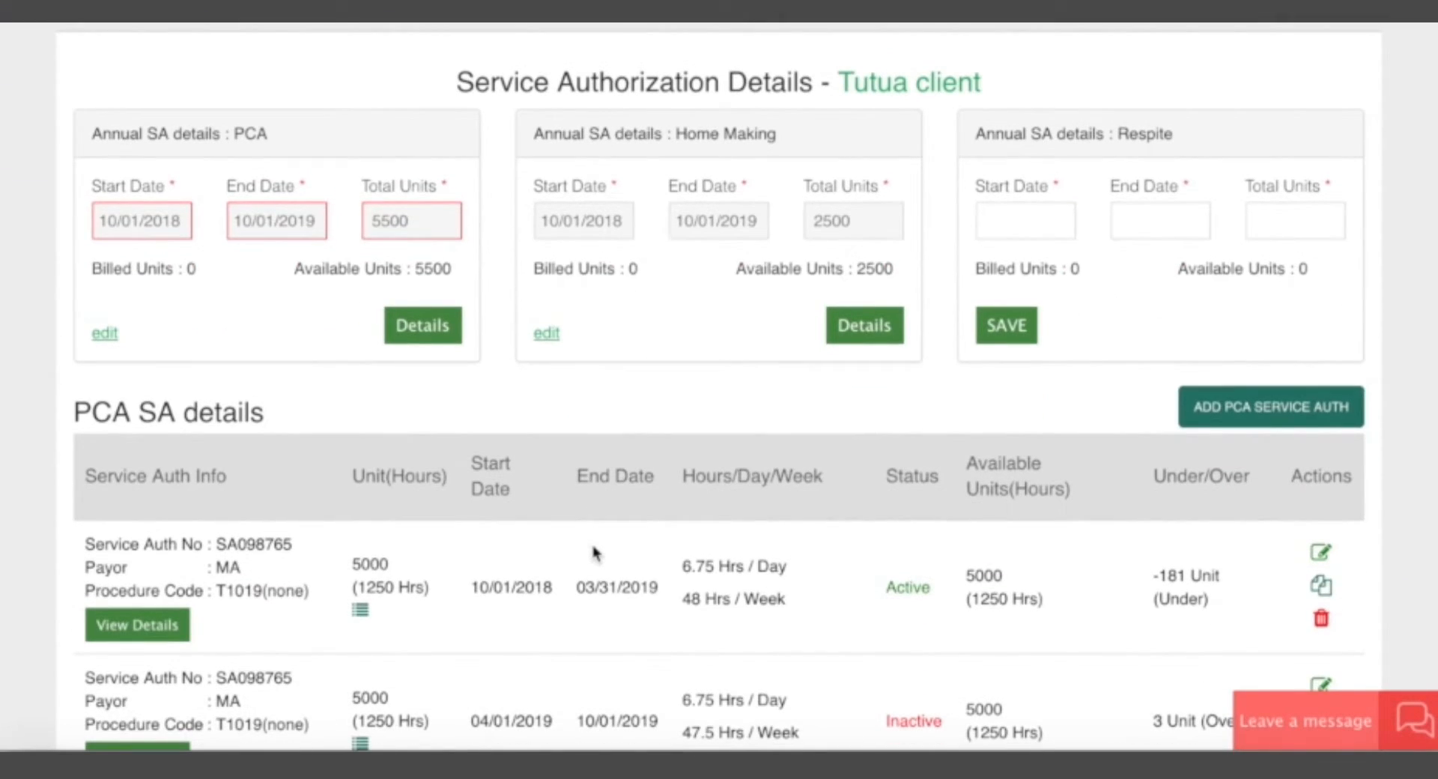
pyautogui.scroll(-9, 593, 552)
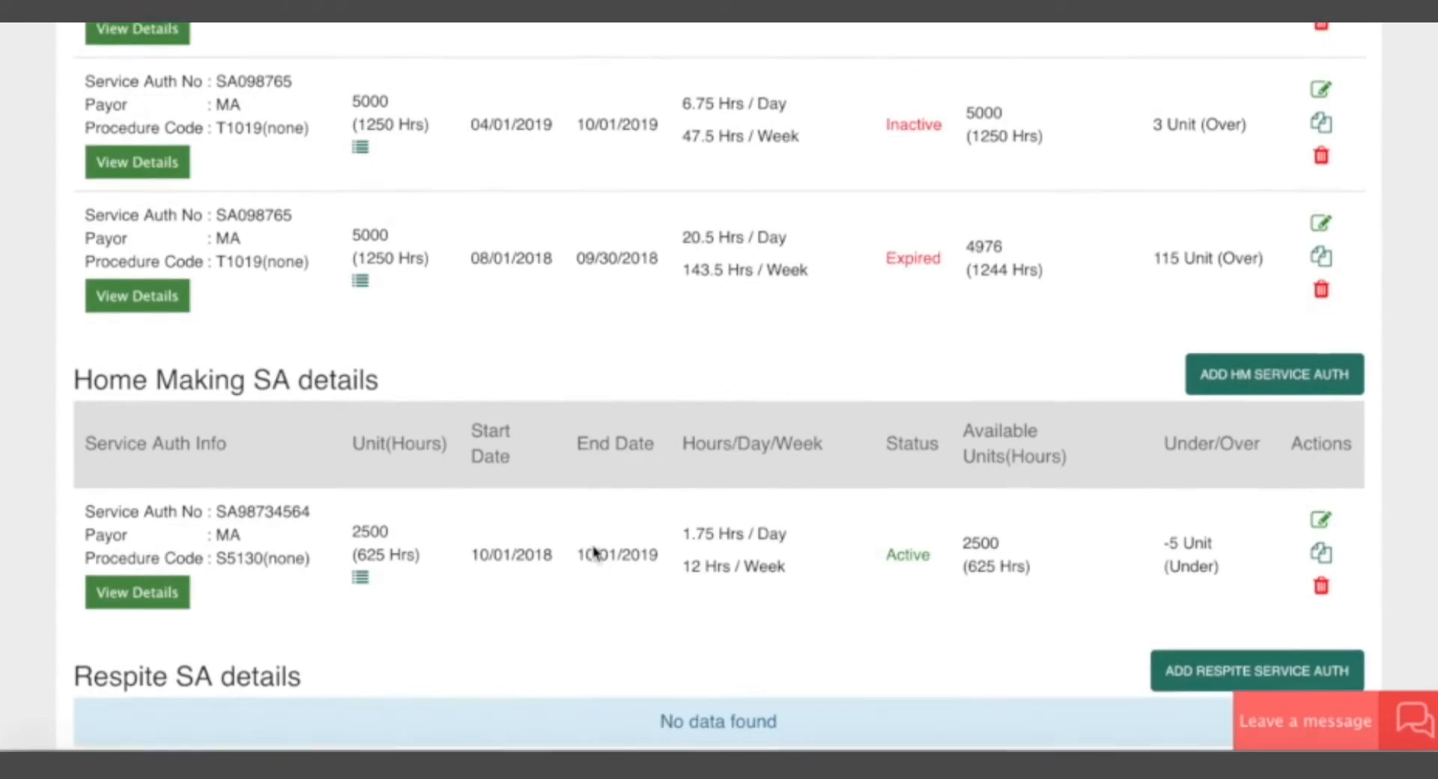
pyautogui.scroll(-5, 629, 369)
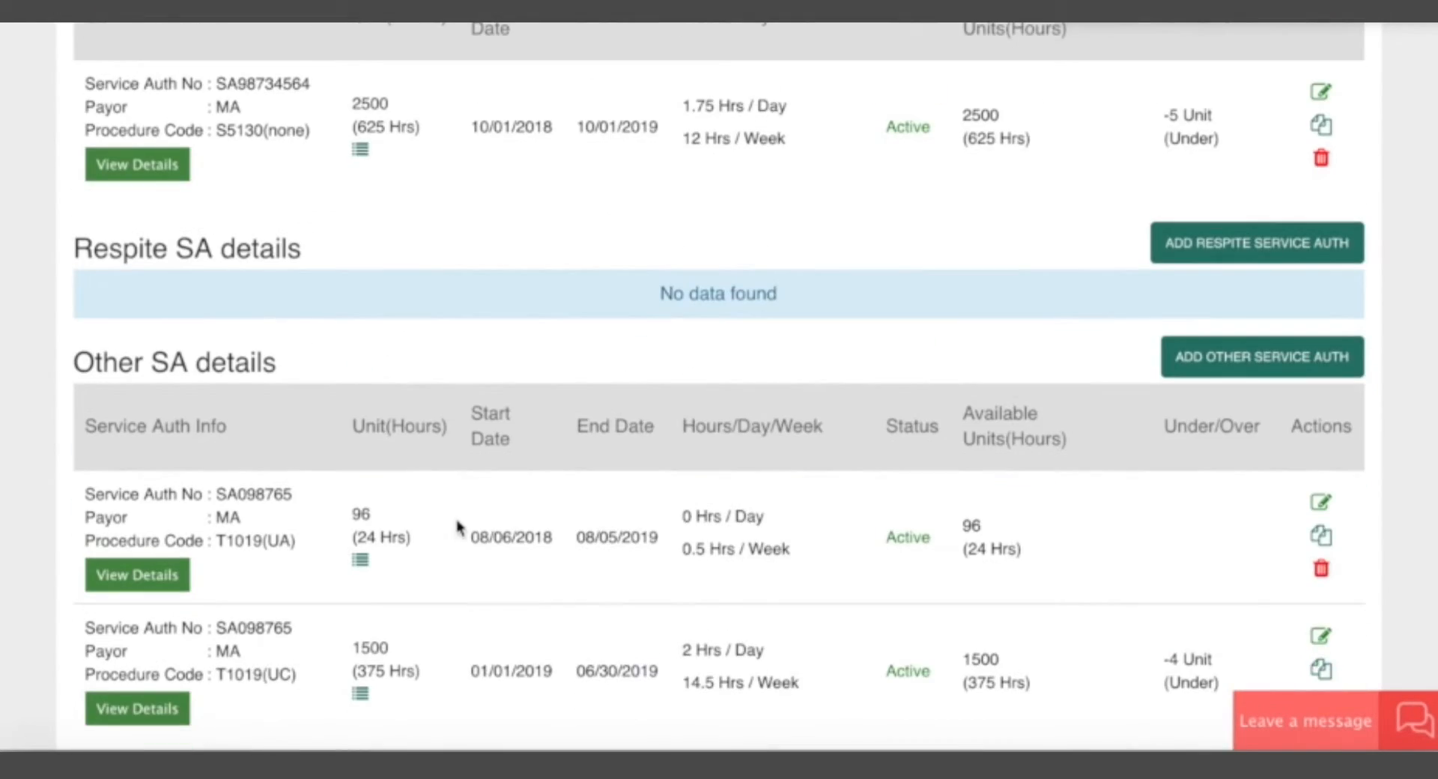
pyautogui.scroll(-2, 459, 524)
pyautogui.scroll(6, 459, 523)
pyautogui.scroll(15, 615, 414)
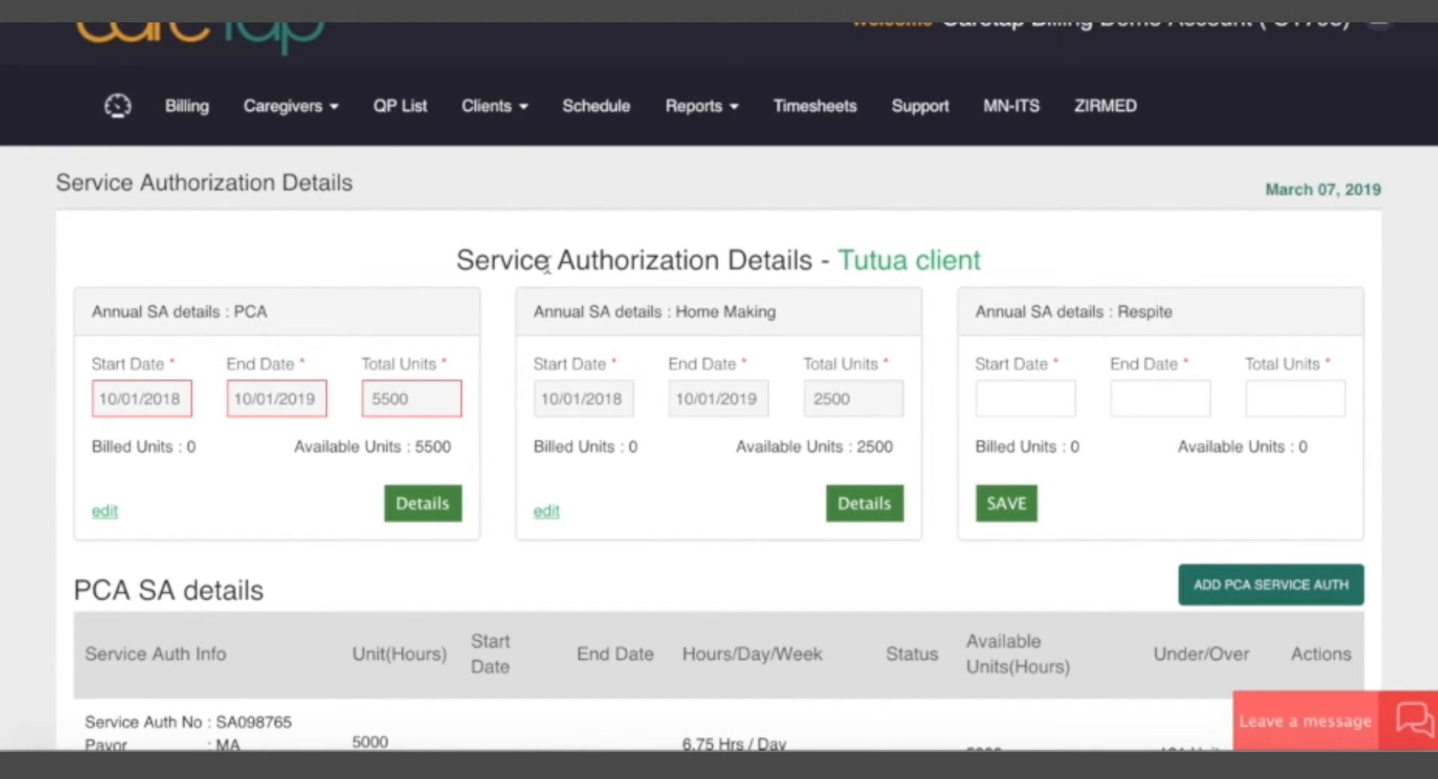
# Find the client by name in the client list and open their Service Authorization Details.
pyautogui.click(501, 111)
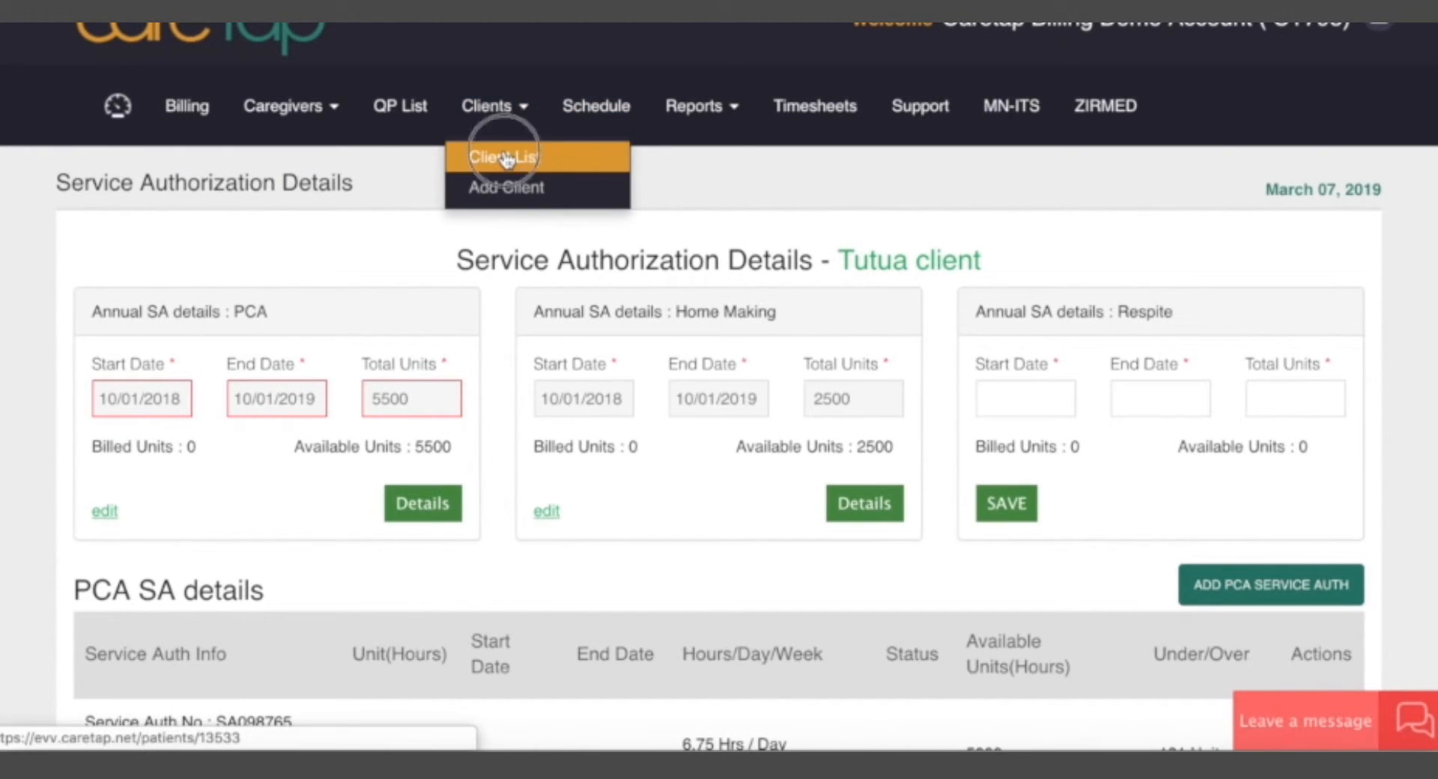
pyautogui.click(507, 158)
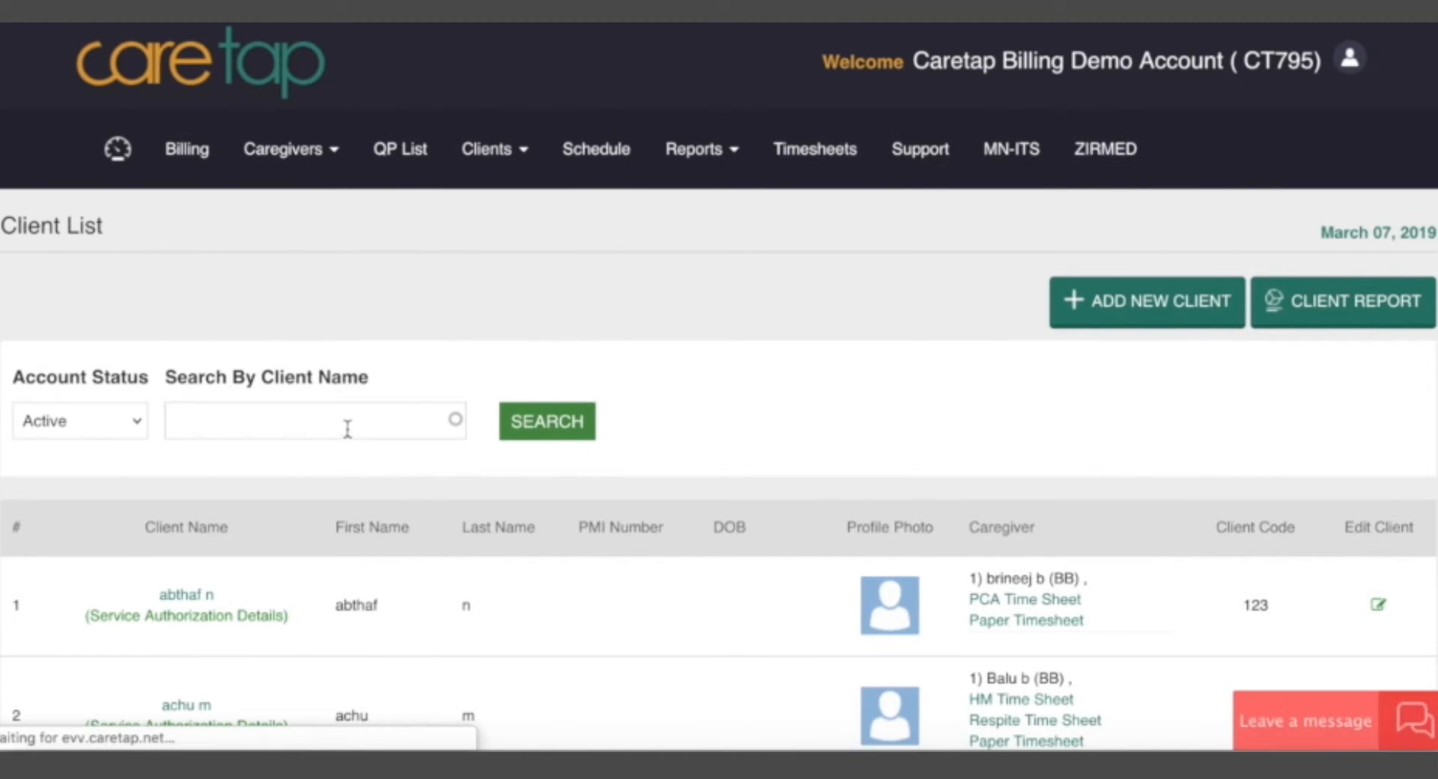
pyautogui.click(348, 425)
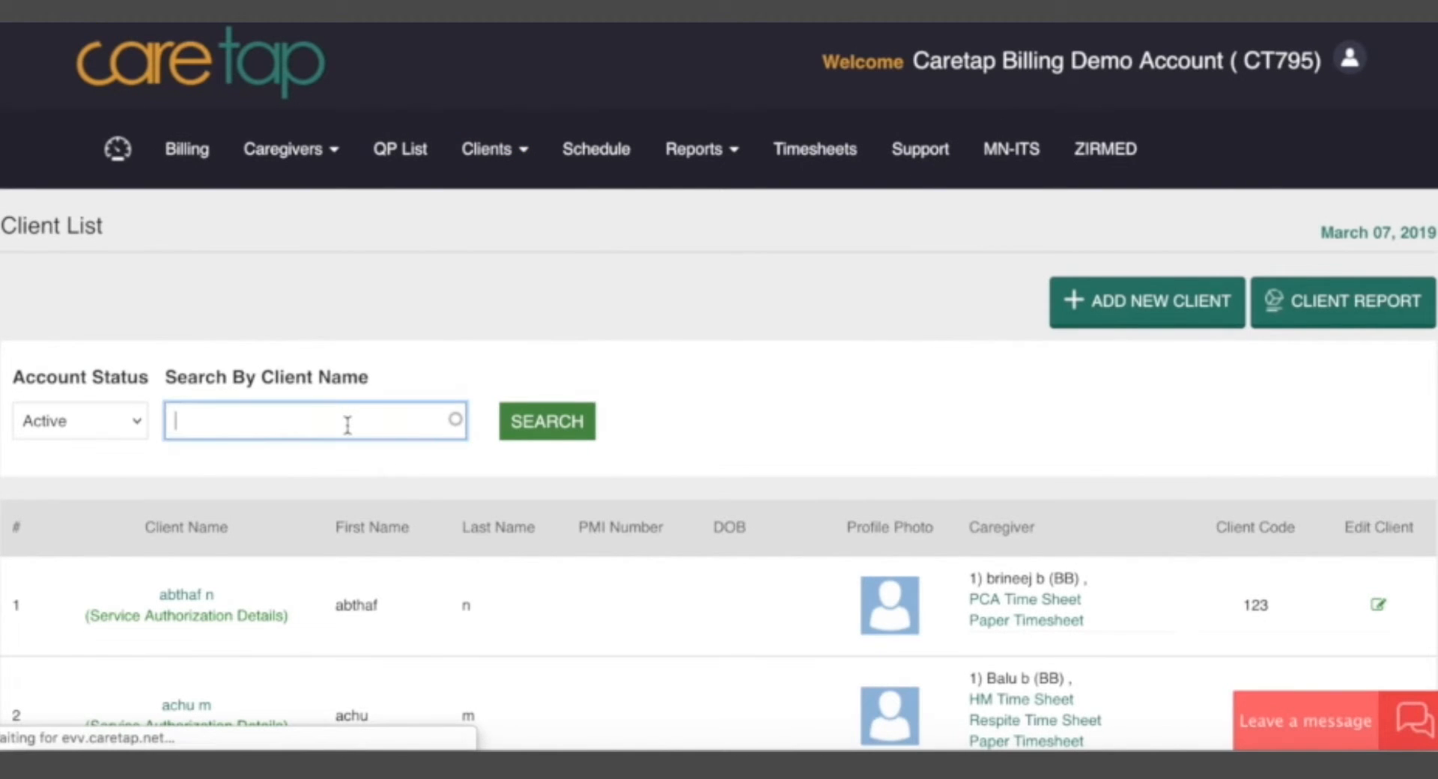
pyautogui.write('tu')
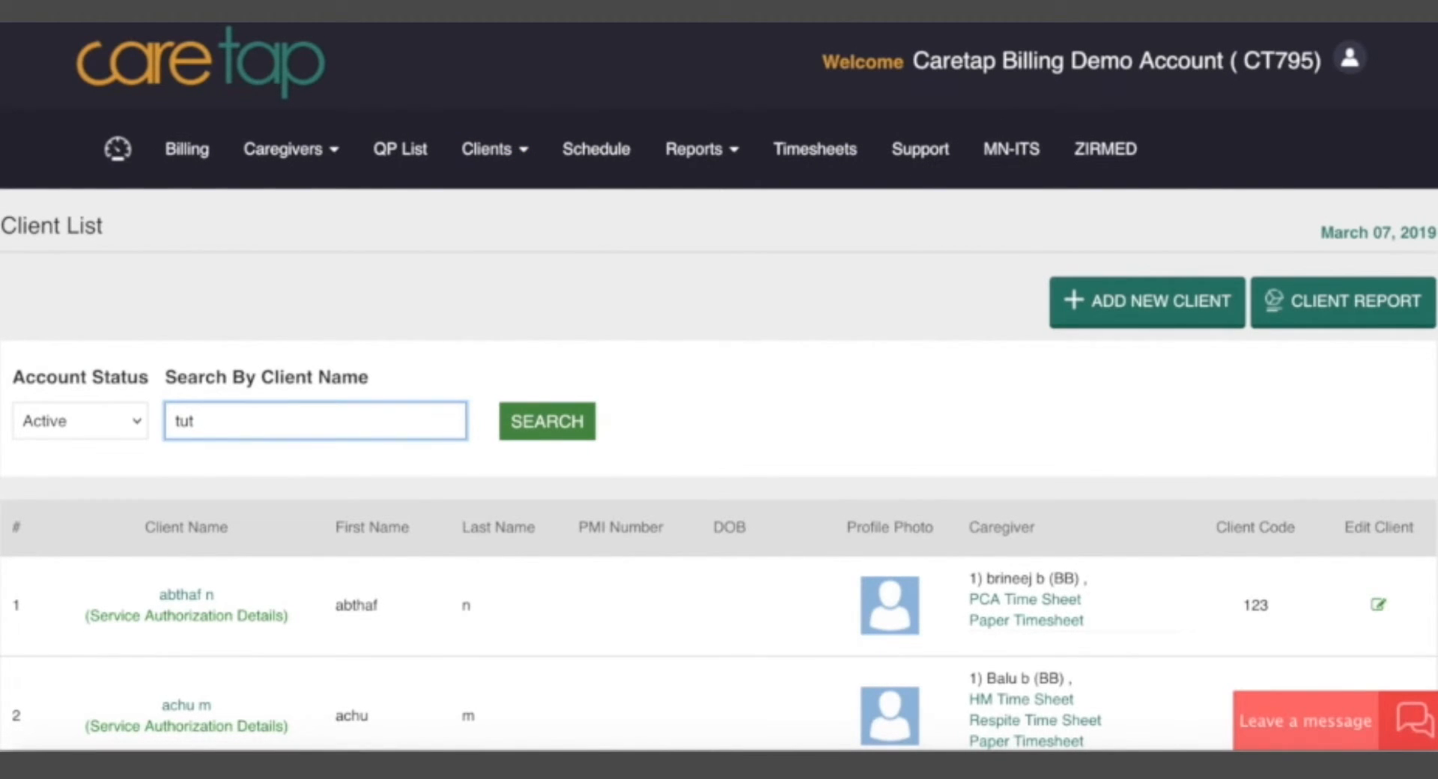
pyautogui.write('t')
pyautogui.click(348, 457)
pyautogui.click(576, 426)
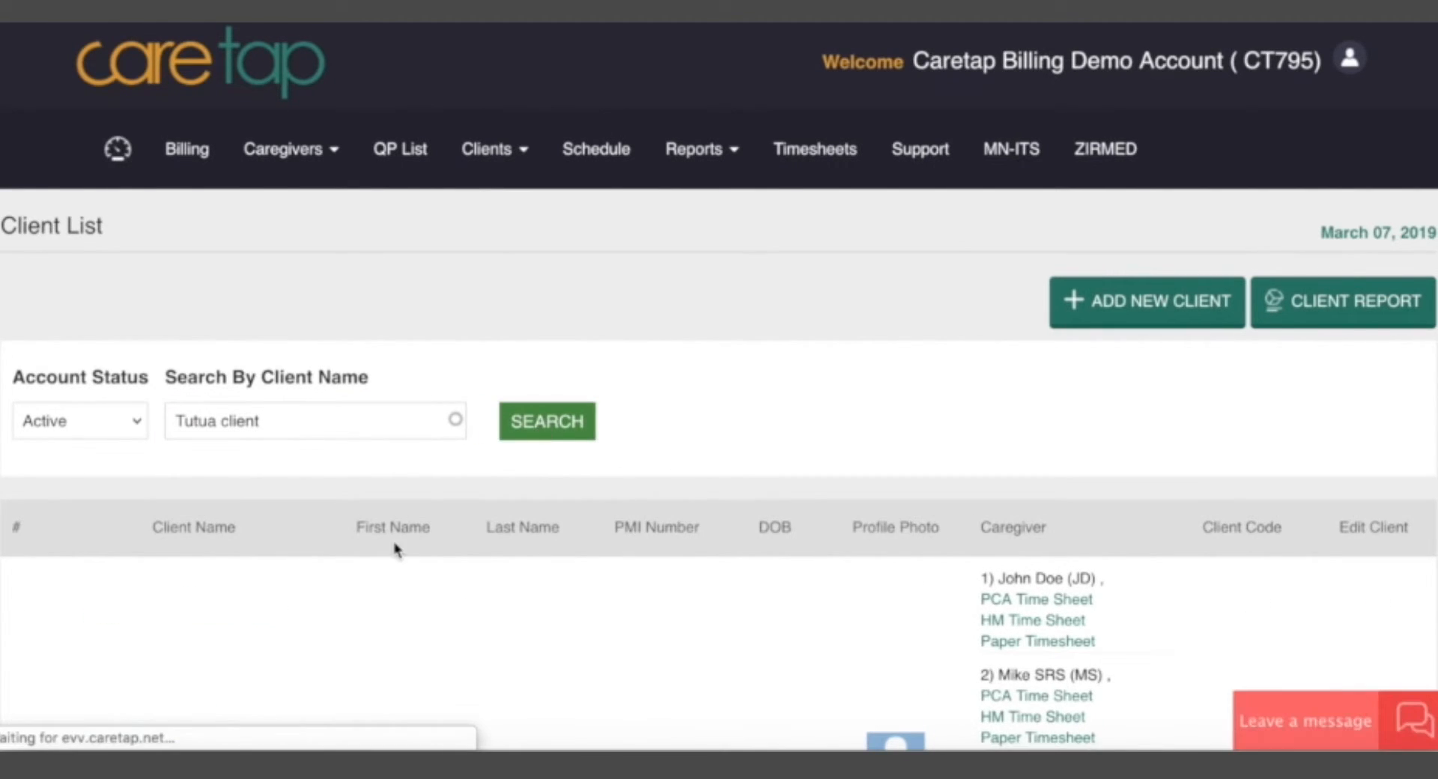
pyautogui.scroll(-3, 447, 604)
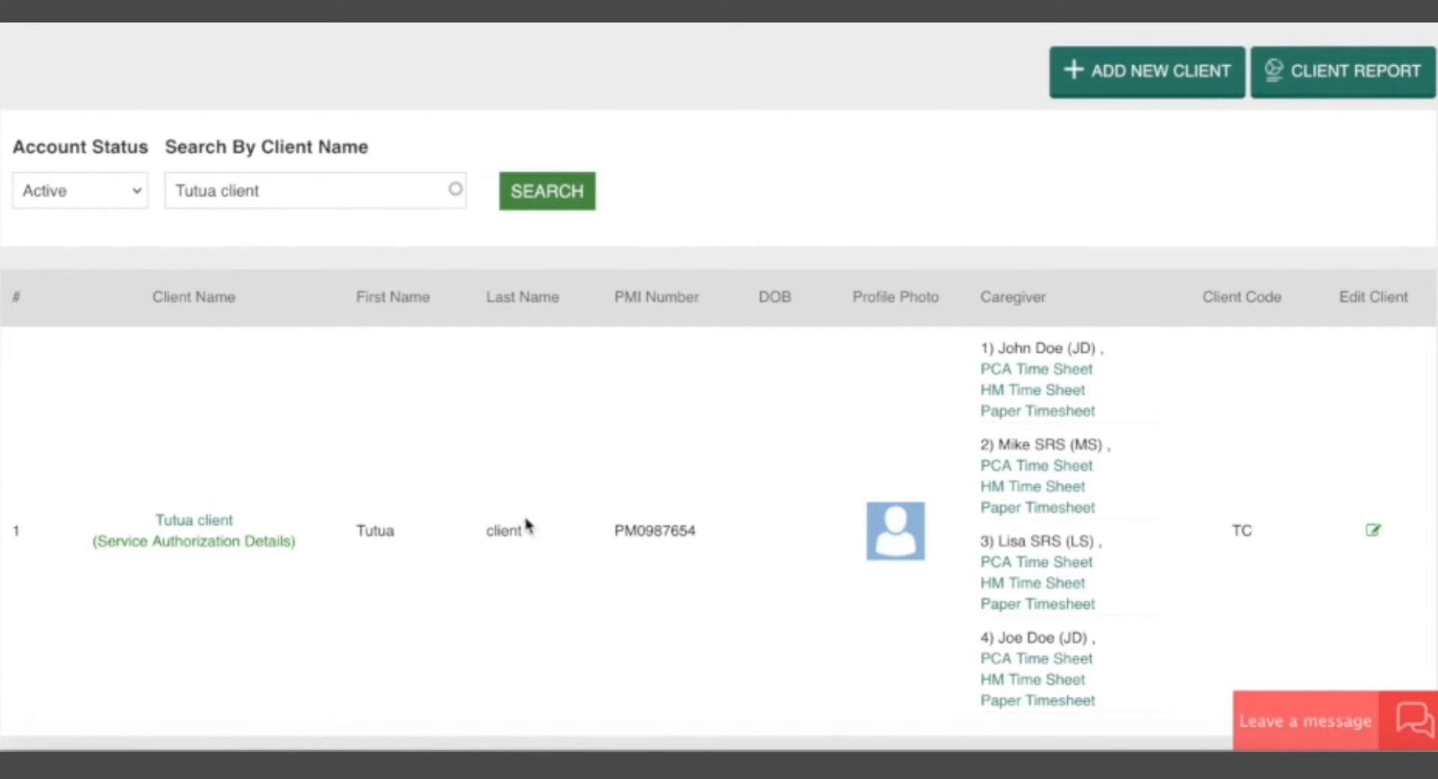
pyautogui.click(217, 552)
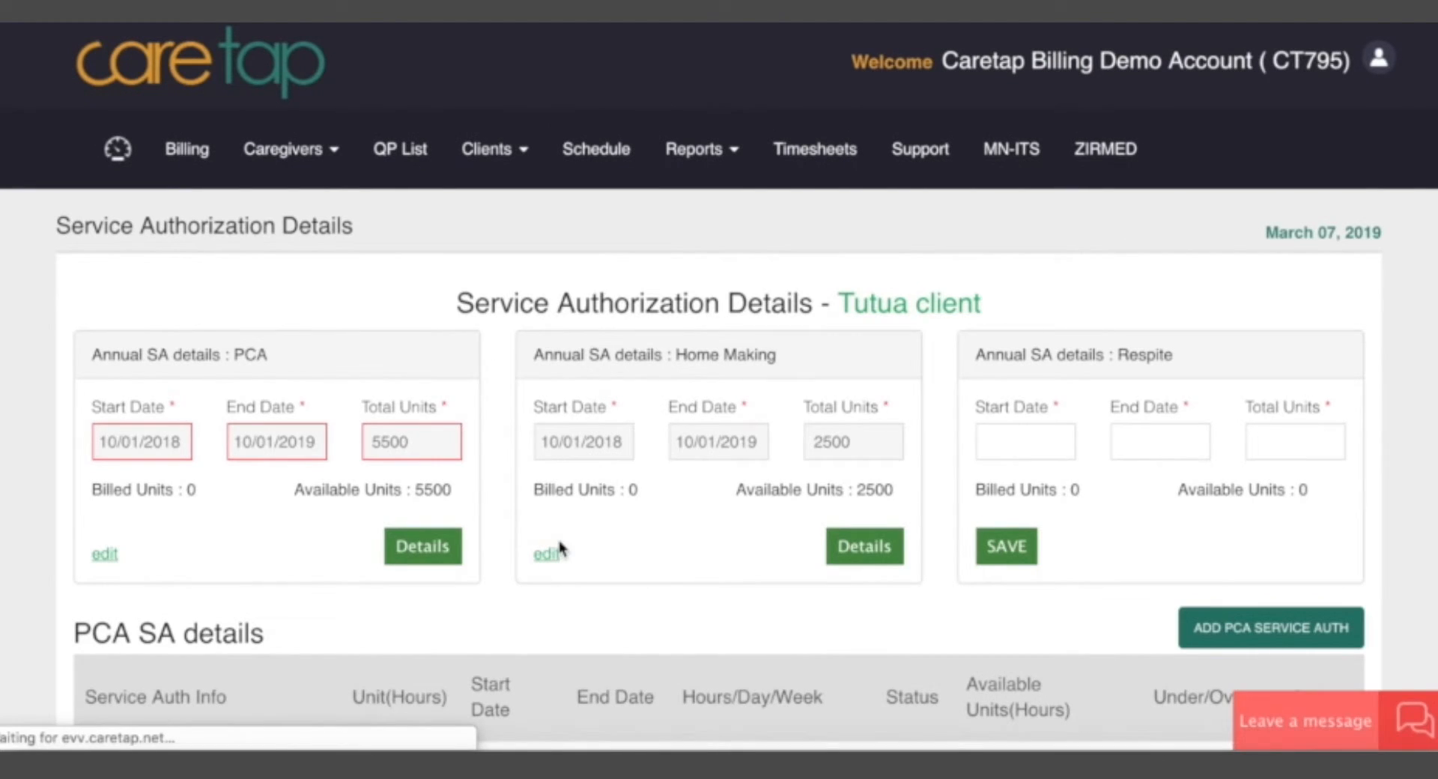
# Examine the annual PCA authorization's start date, end date and recommended date hints against the listed PCA service authorizations.
pyautogui.scroll(-4, 461, 606)
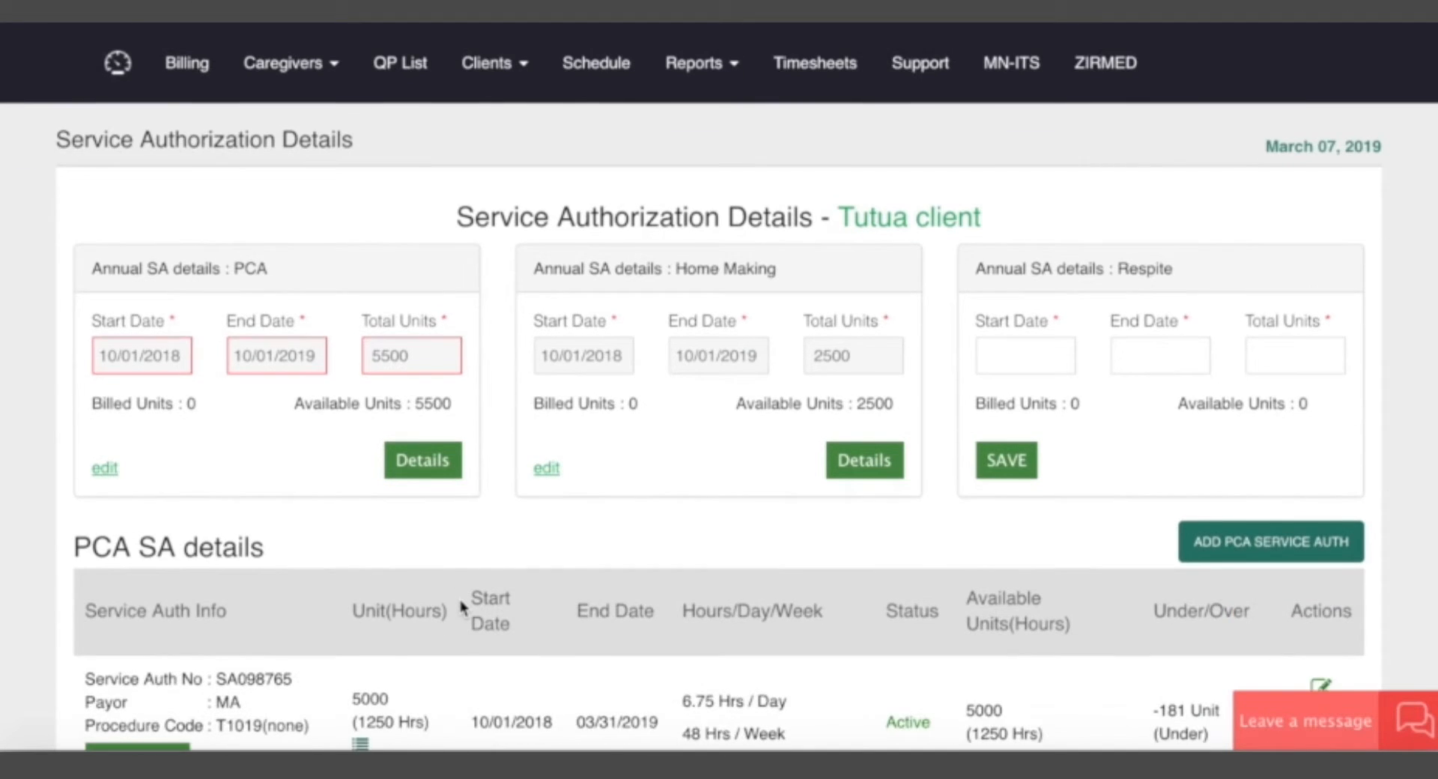
pyautogui.scroll(-12, 670, 510)
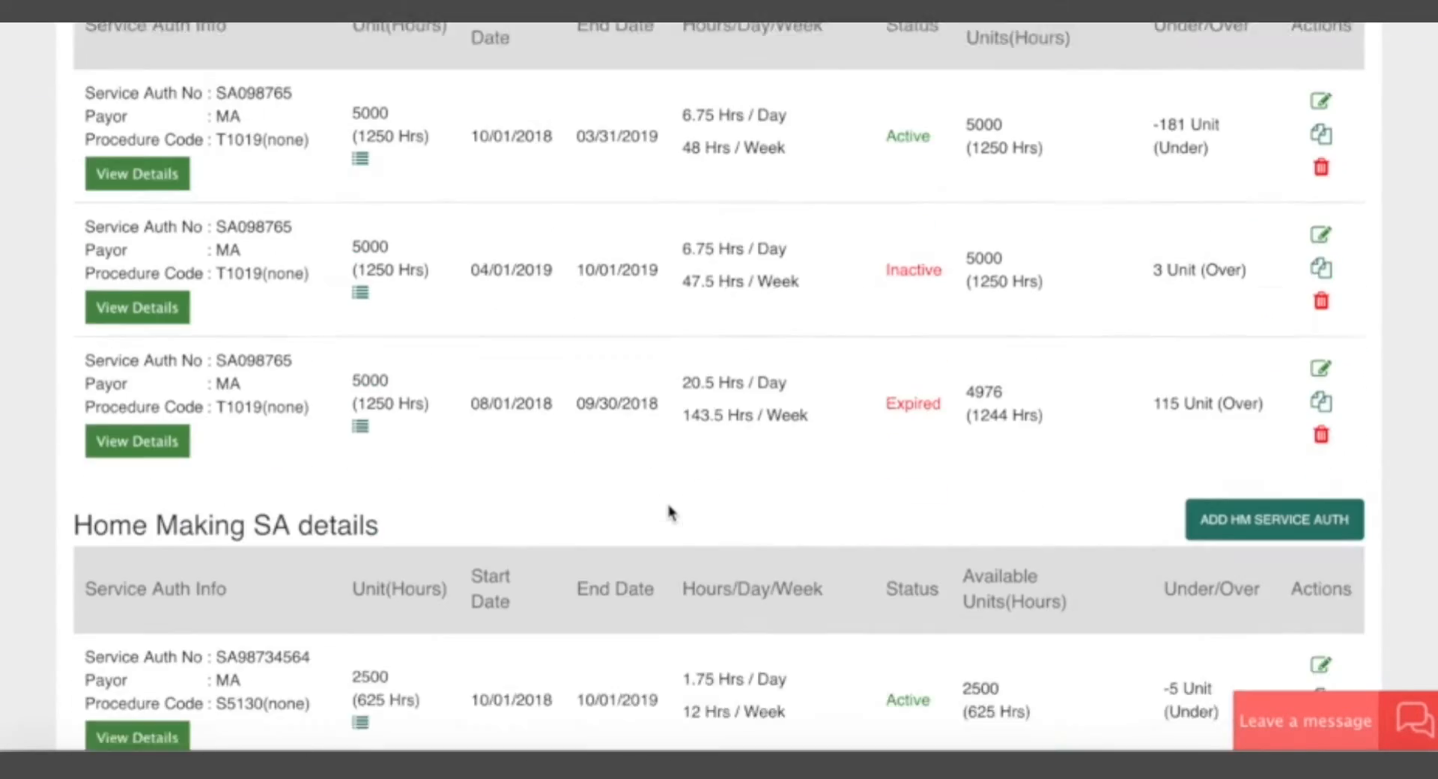
pyautogui.scroll(15, 669, 512)
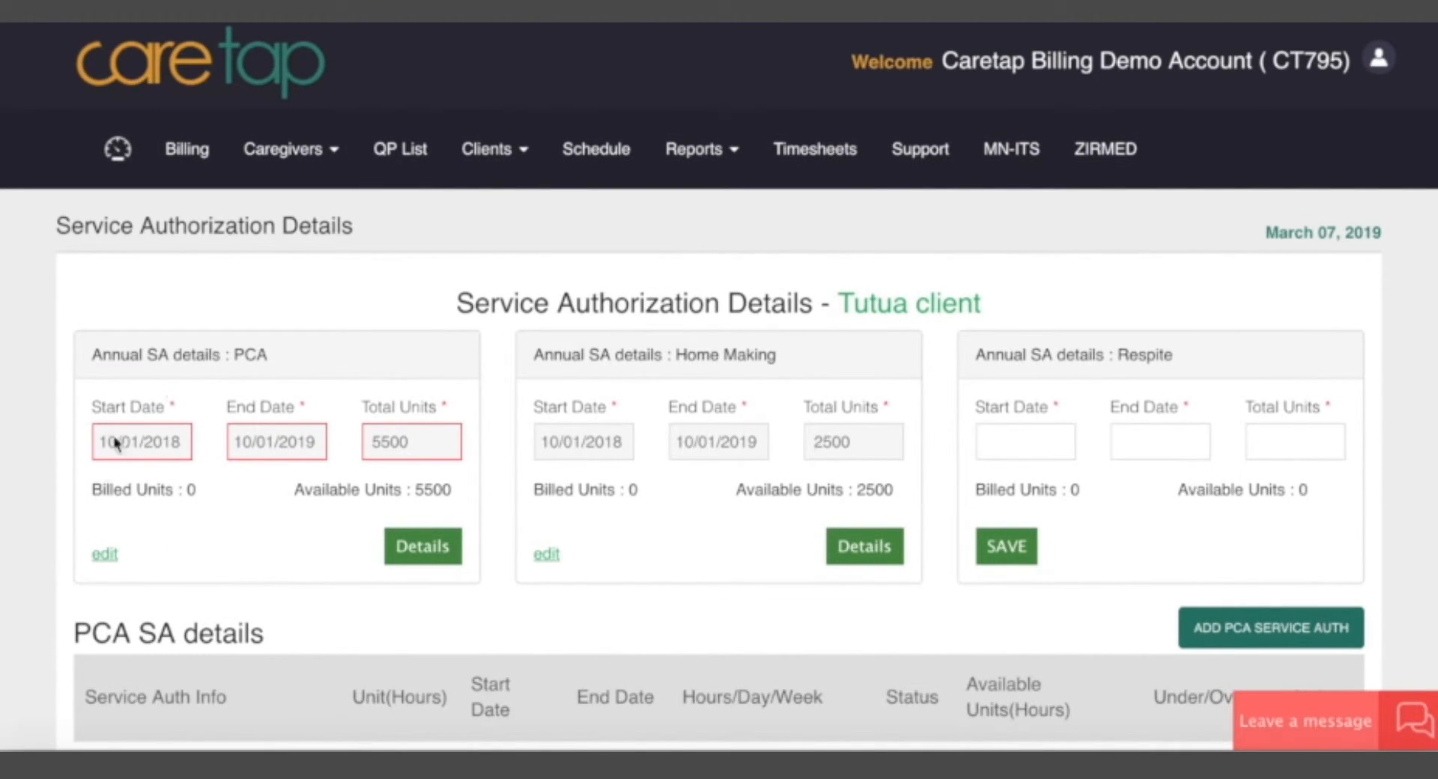
pyautogui.scroll(-3, 1028, 411)
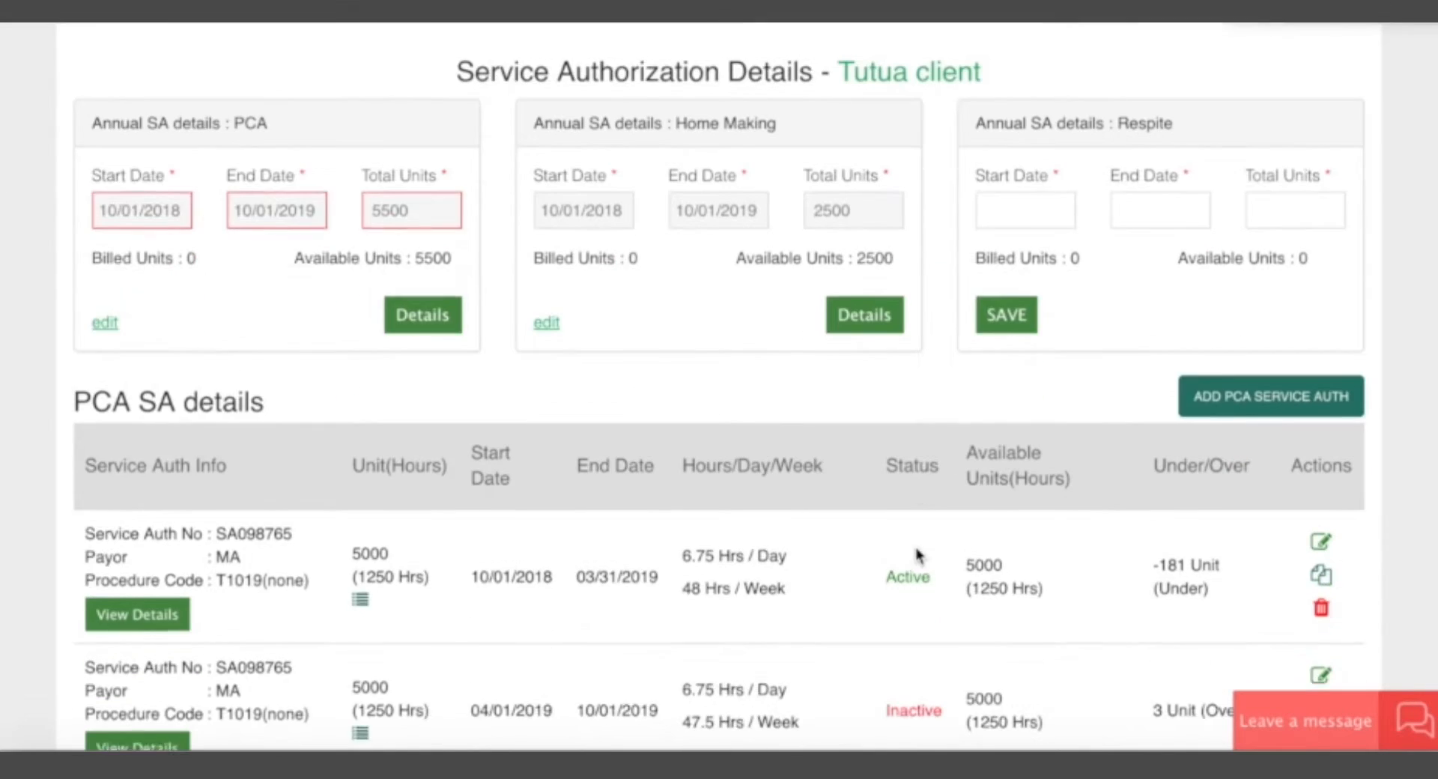
pyautogui.scroll(1, 757, 439)
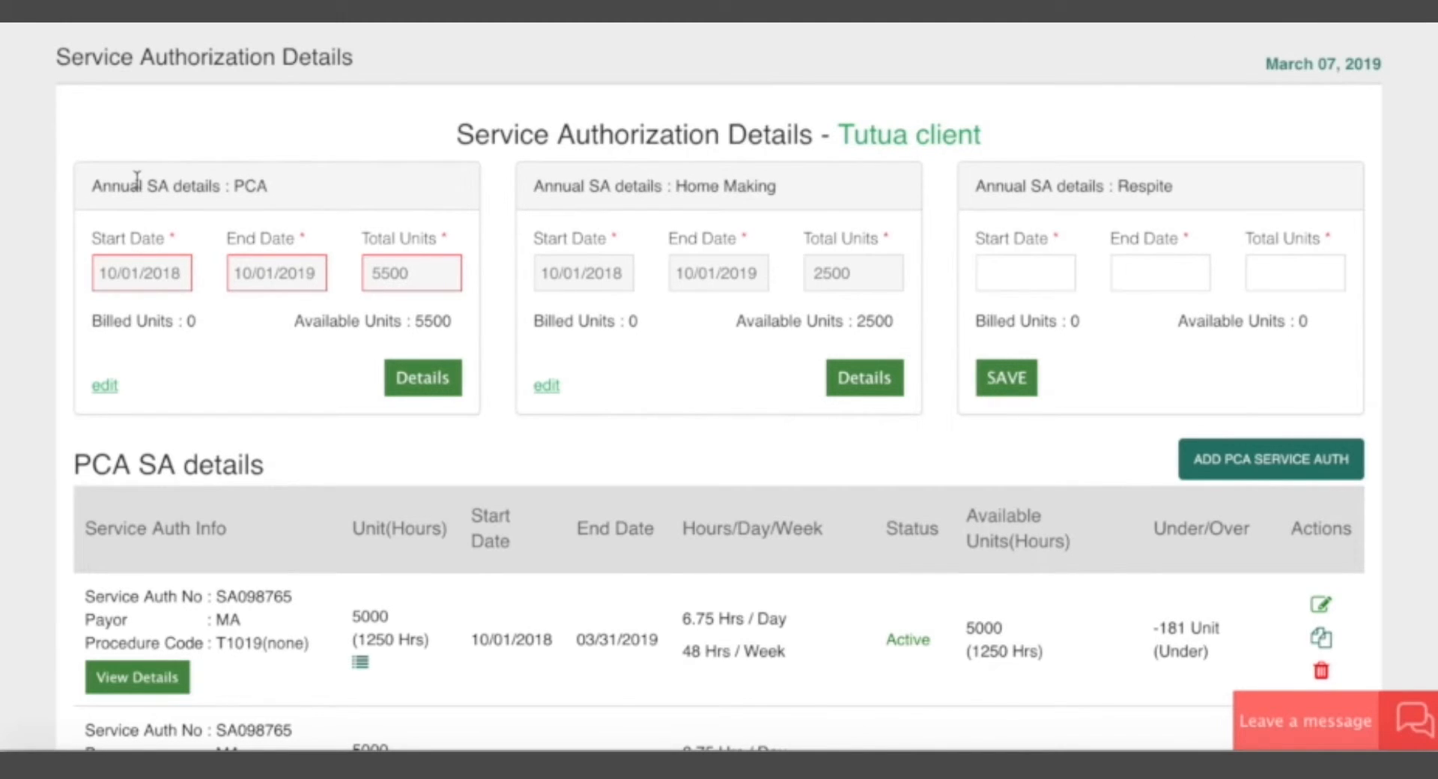
pyautogui.moveTo(89, 236); pyautogui.dragTo(172, 245)
pyautogui.click(172, 245)
pyautogui.moveTo(94, 245); pyautogui.dragTo(311, 250)
pyautogui.click(193, 257)
pyautogui.click(305, 253)
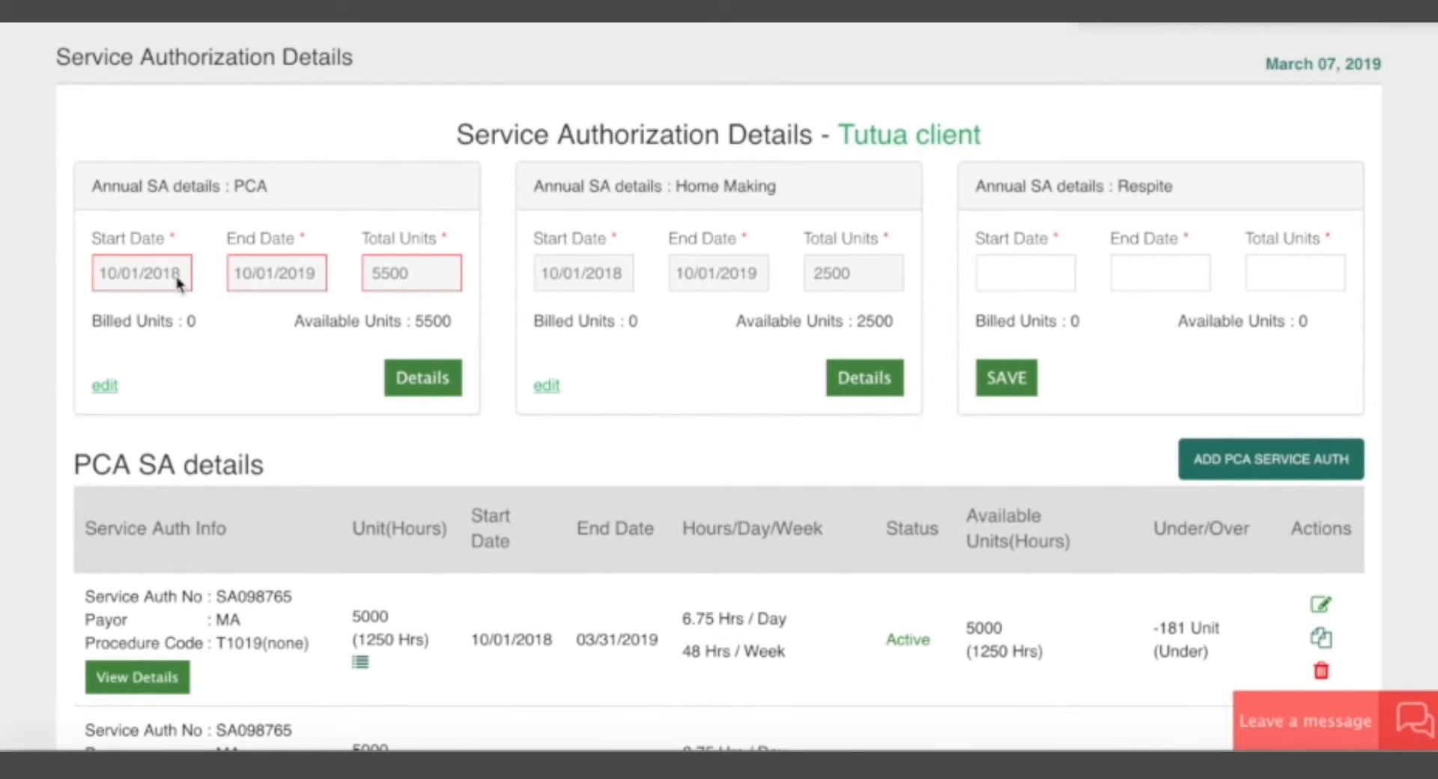
pyautogui.moveTo(178, 282)
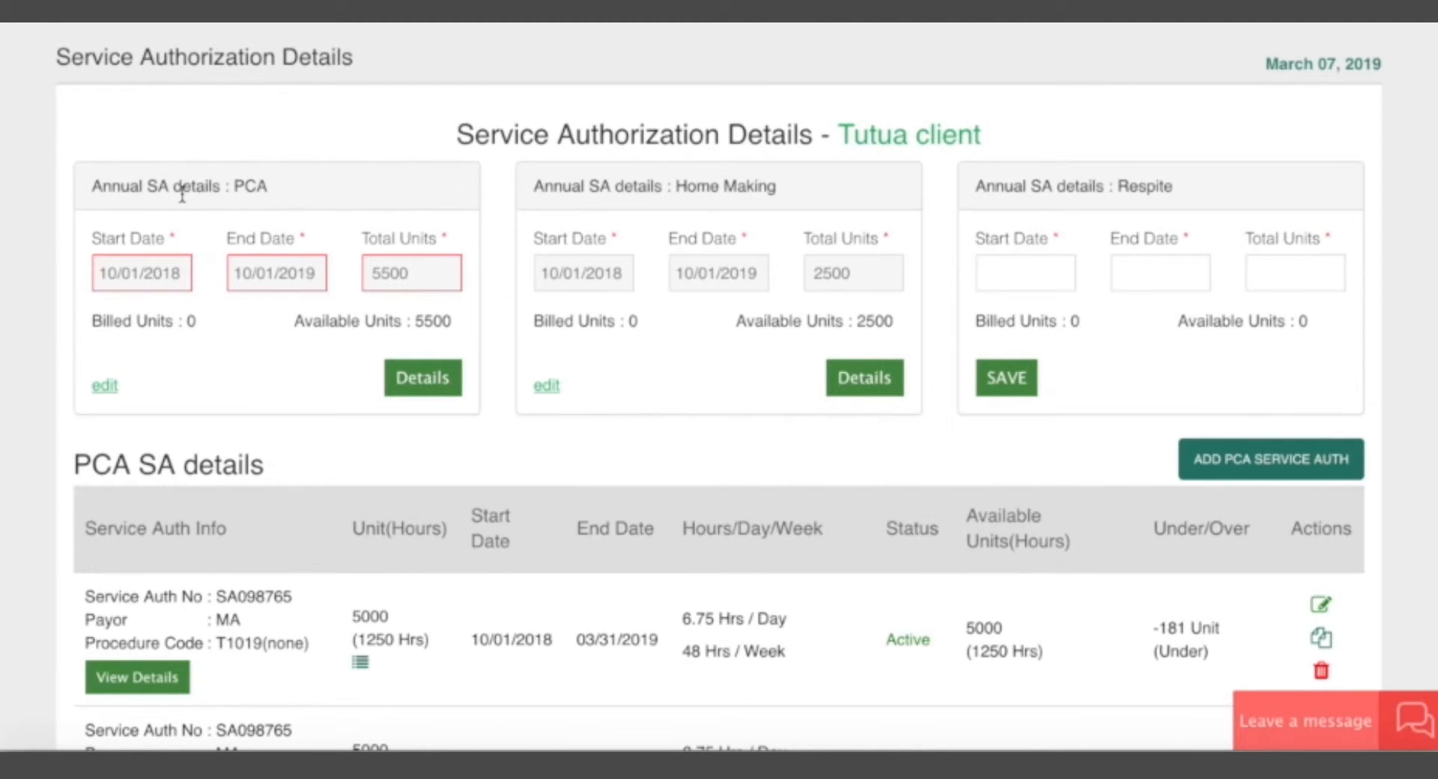
pyautogui.moveTo(139, 187); pyautogui.dragTo(282, 192)
pyautogui.click(289, 198)
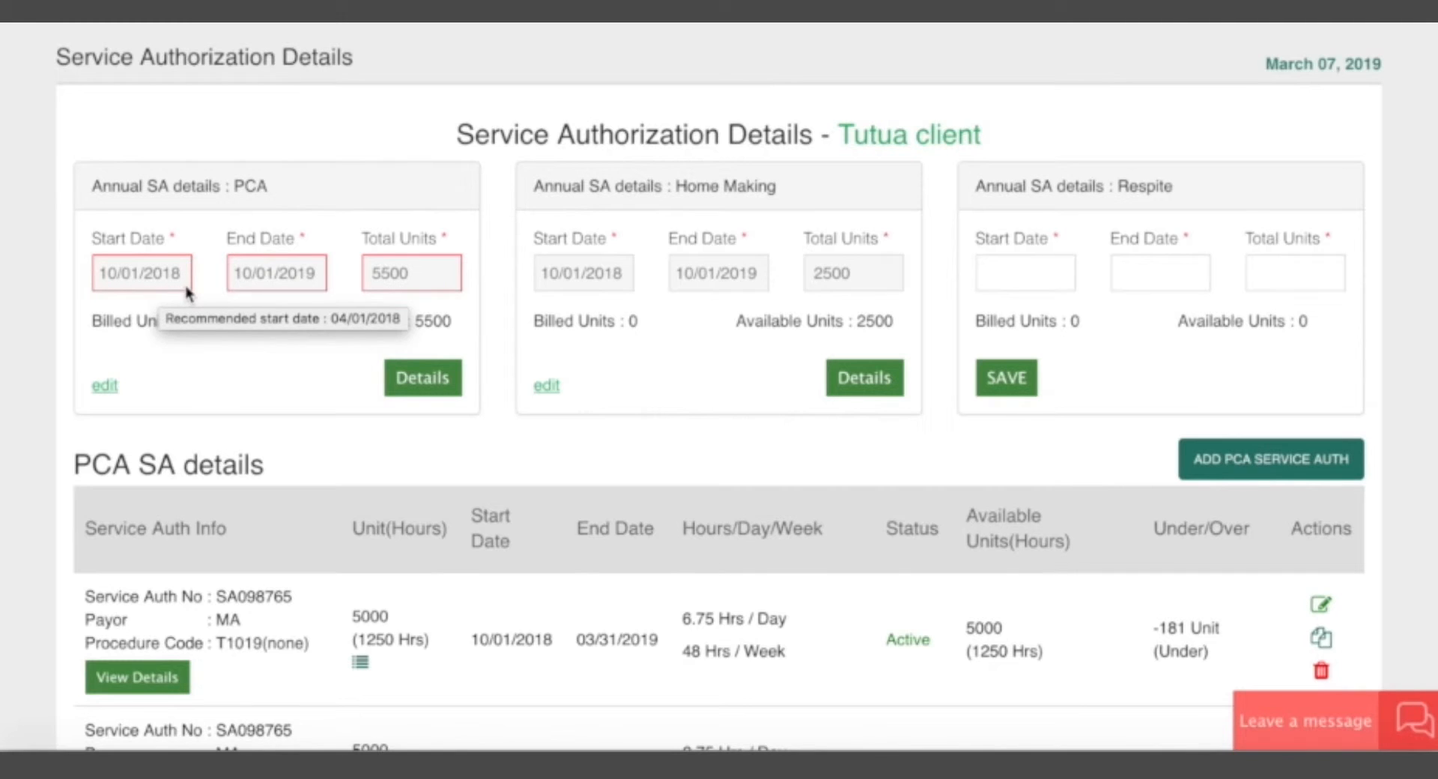
pyautogui.moveTo(262, 274)
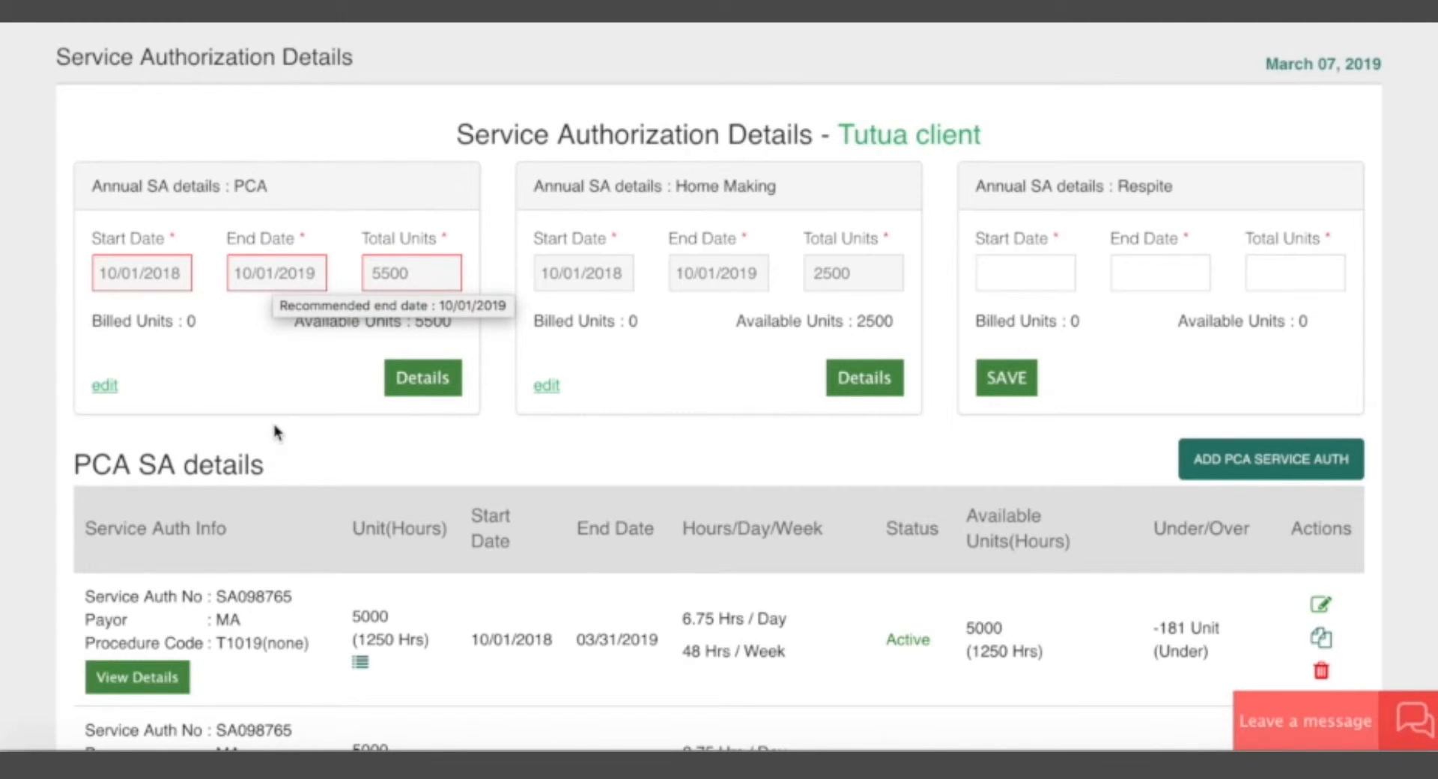
# Make the annual PCA authorization details editable and save them with the existing dates and units.
pyautogui.click(105, 383)
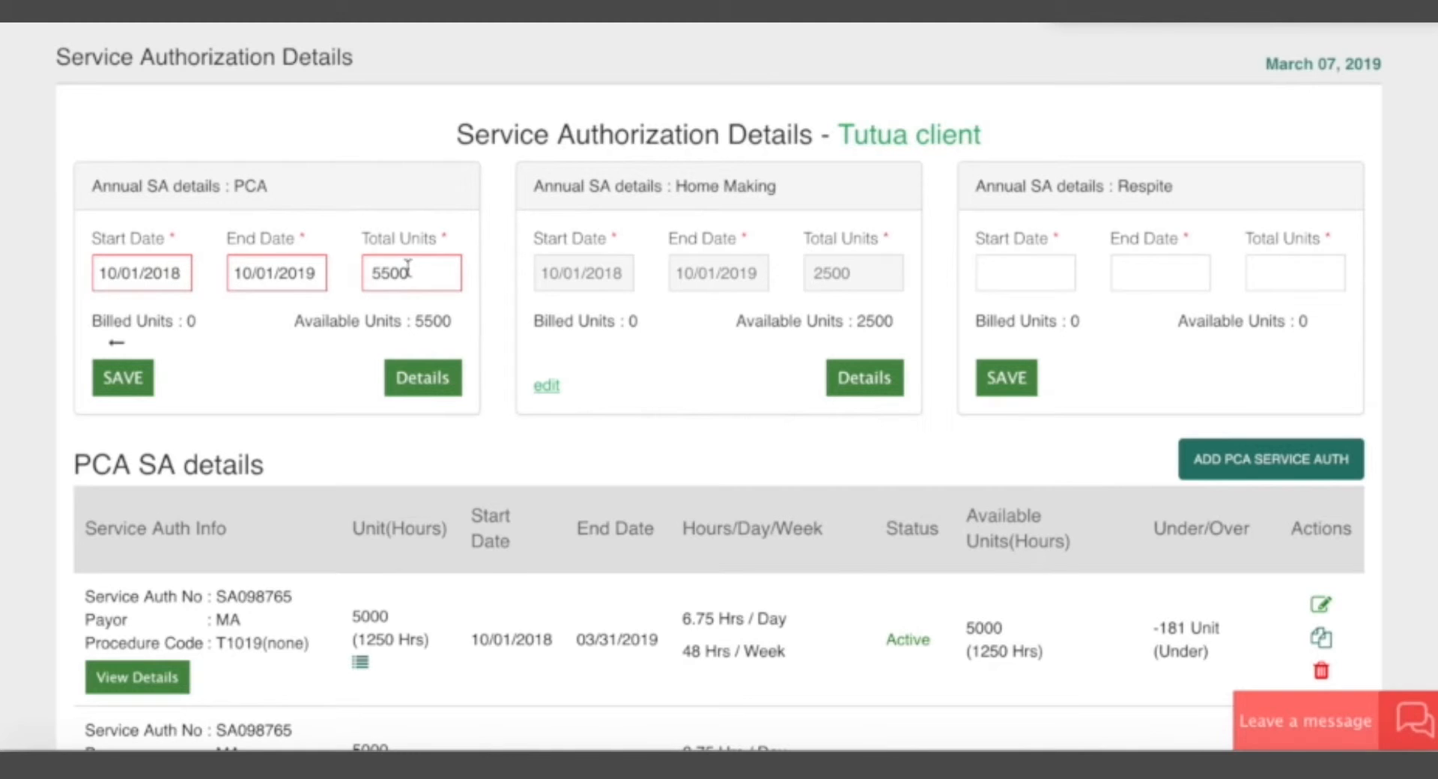
pyautogui.click(123, 377)
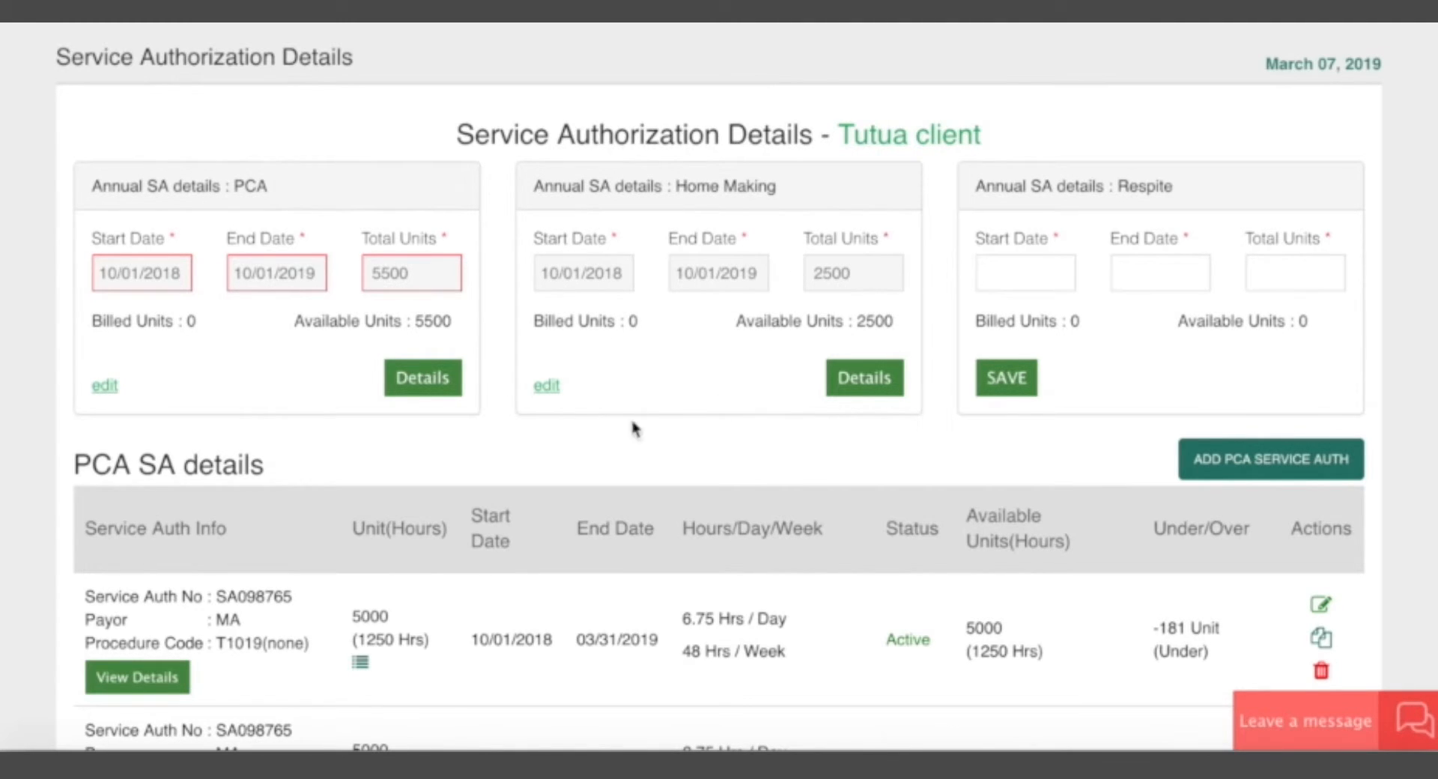
# Start a new PCA service authorization for the client from the PCA SA details section.
pyautogui.scroll(-6, 418, 577)
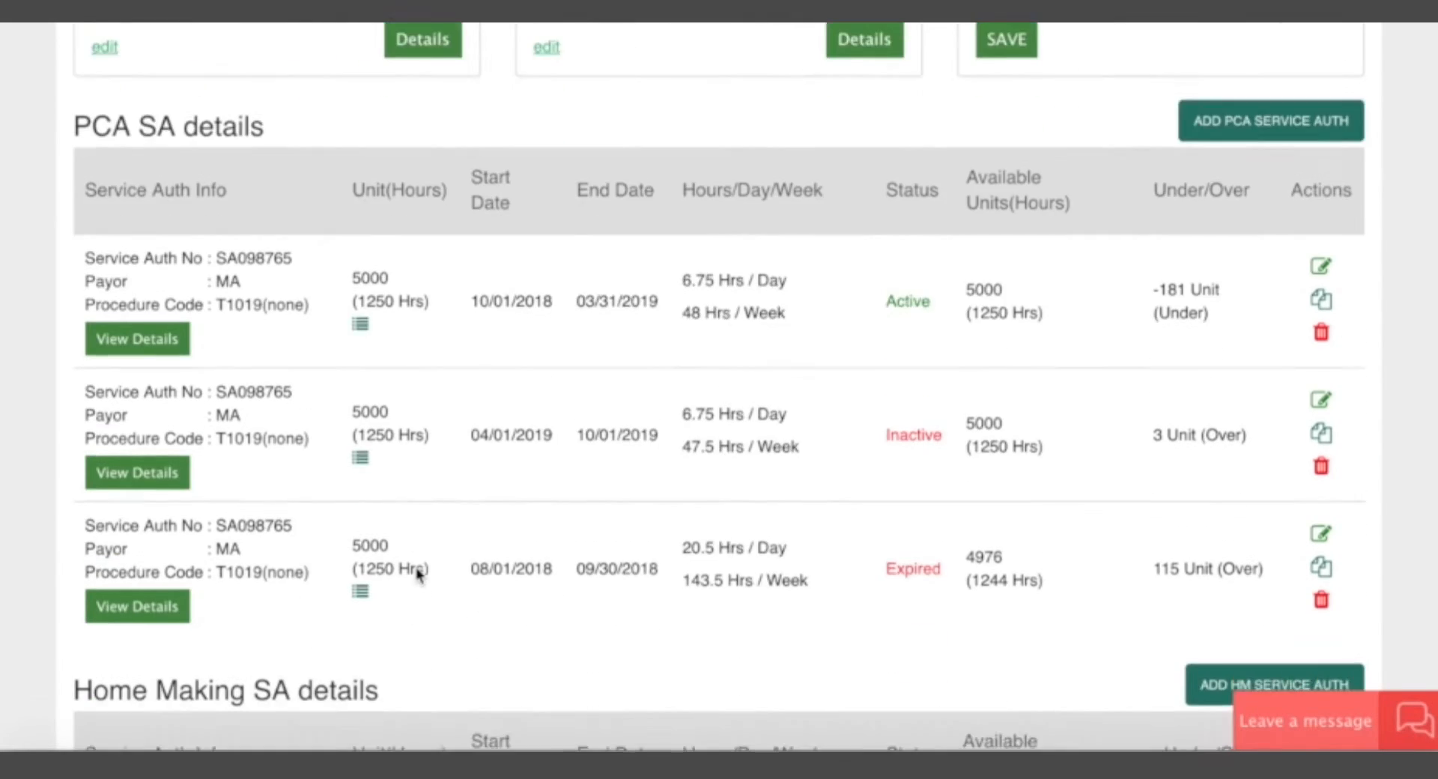
pyautogui.scroll(1, 418, 576)
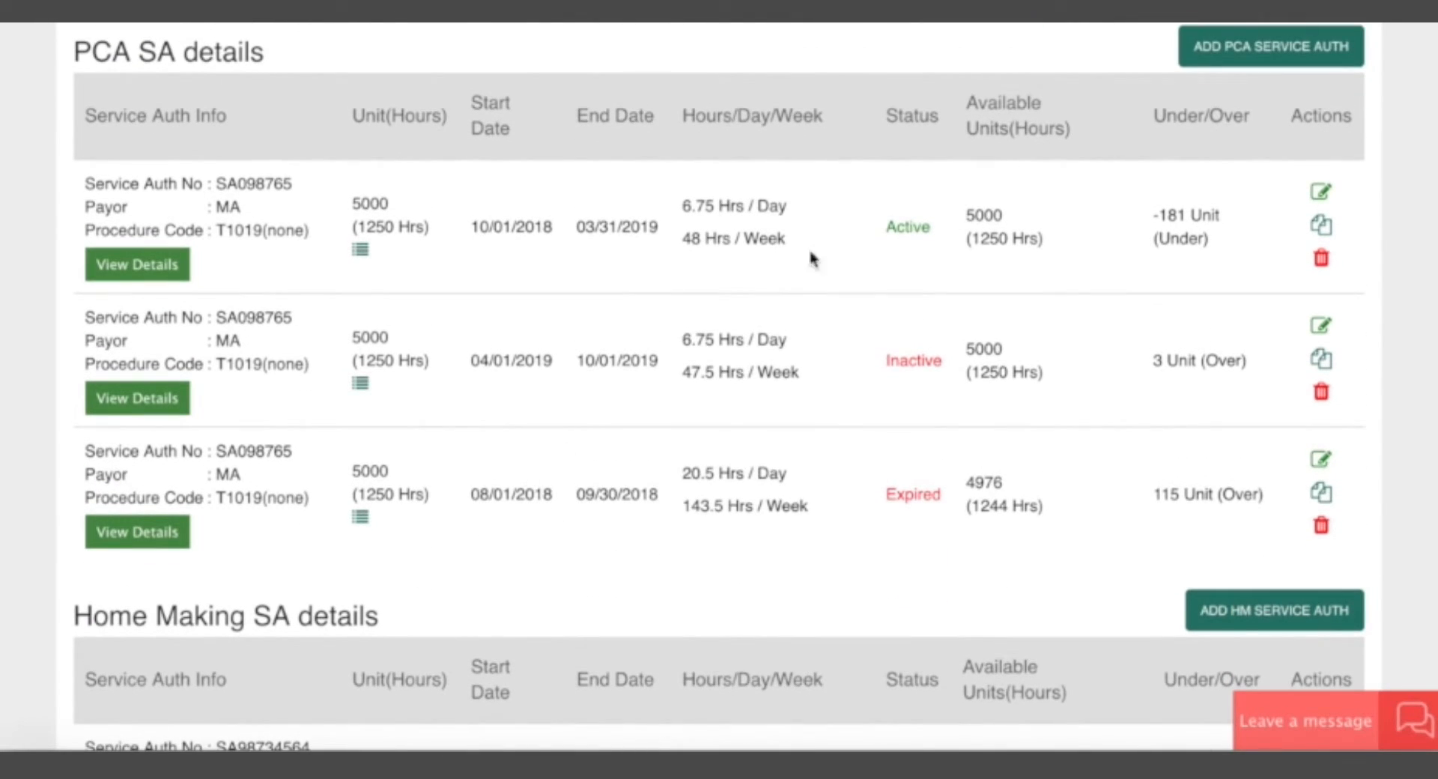
pyautogui.scroll(1, 998, 221)
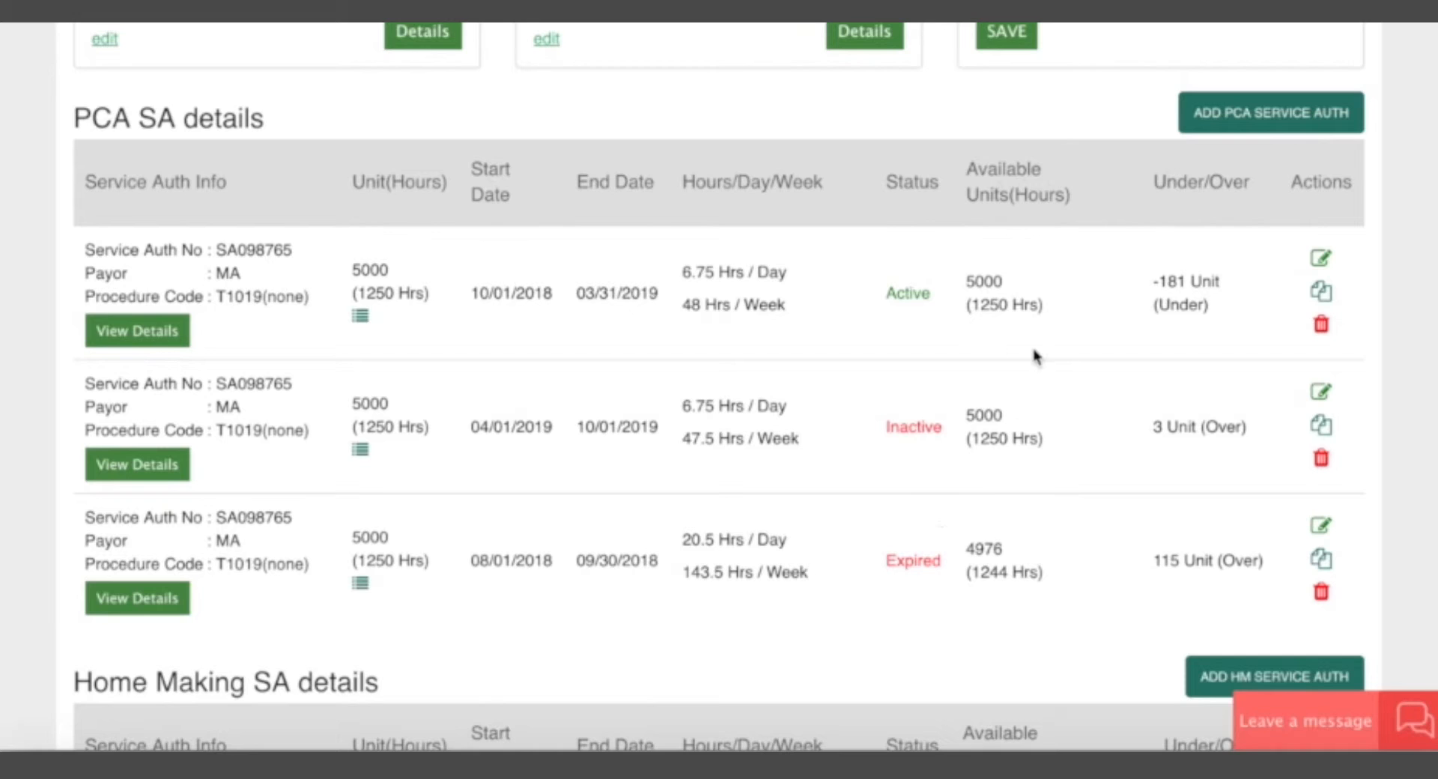
pyautogui.click(1260, 114)
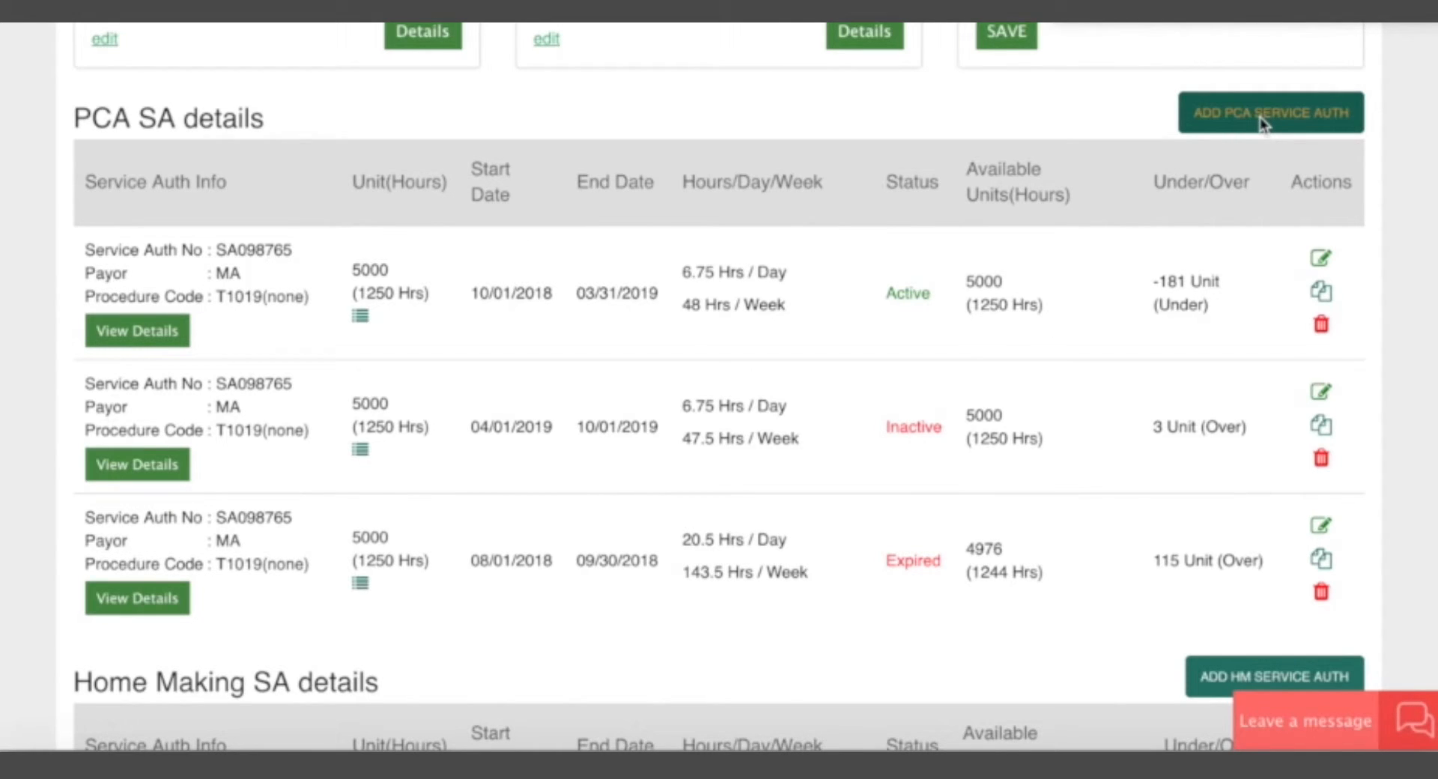
pyautogui.click(1261, 117)
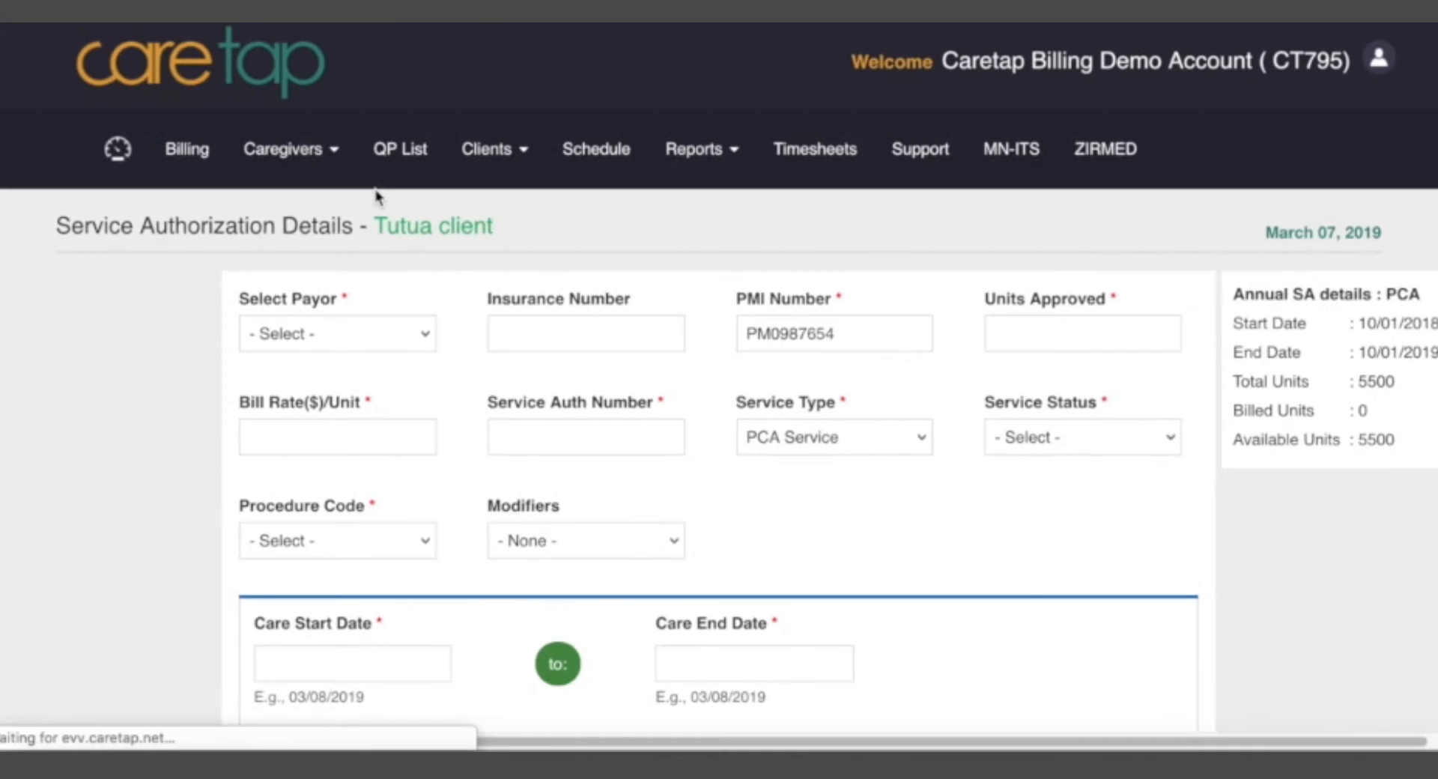
# Set the payor of the new PCA service authorization to MA.
pyautogui.scroll(-1, 190, 482)
pyautogui.scroll(-1, 190, 482)
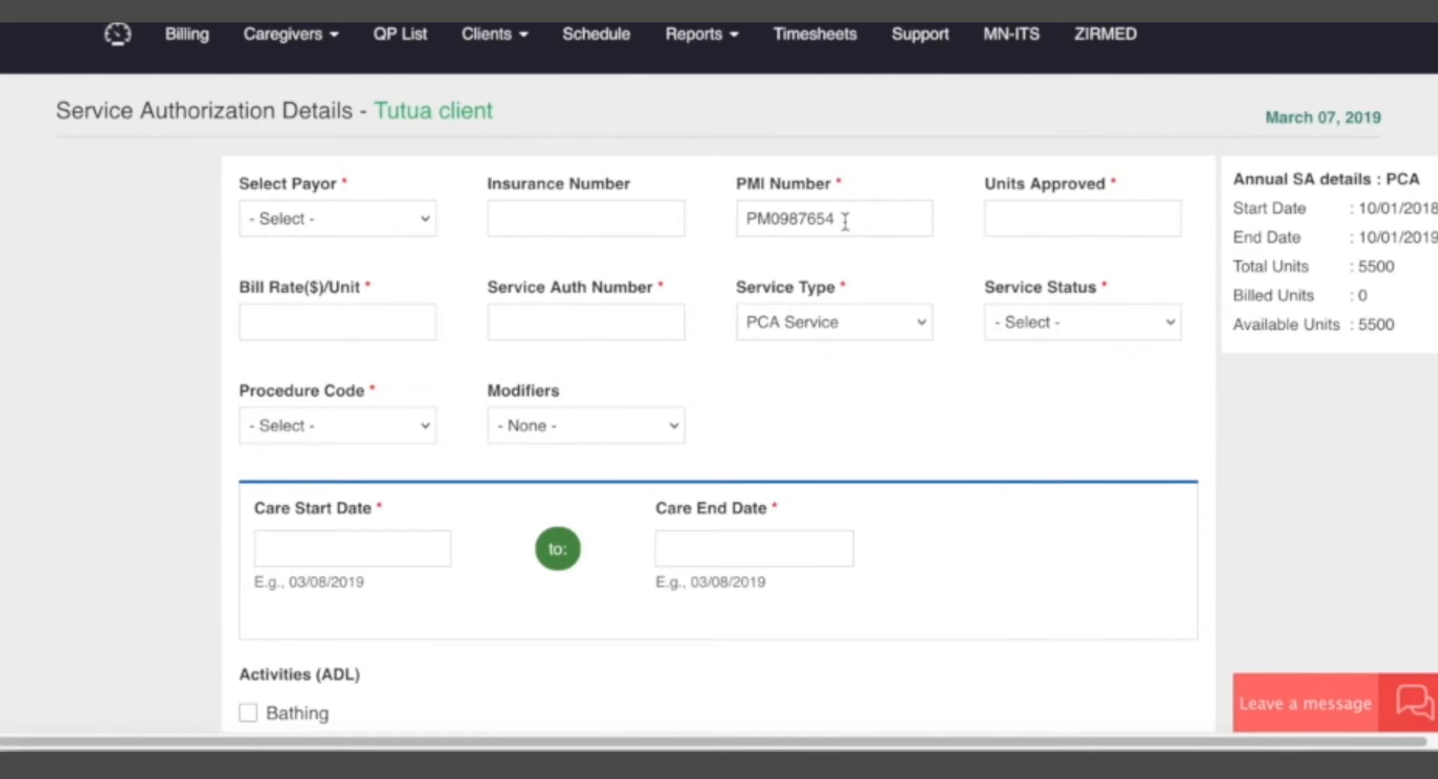
pyautogui.click(349, 219)
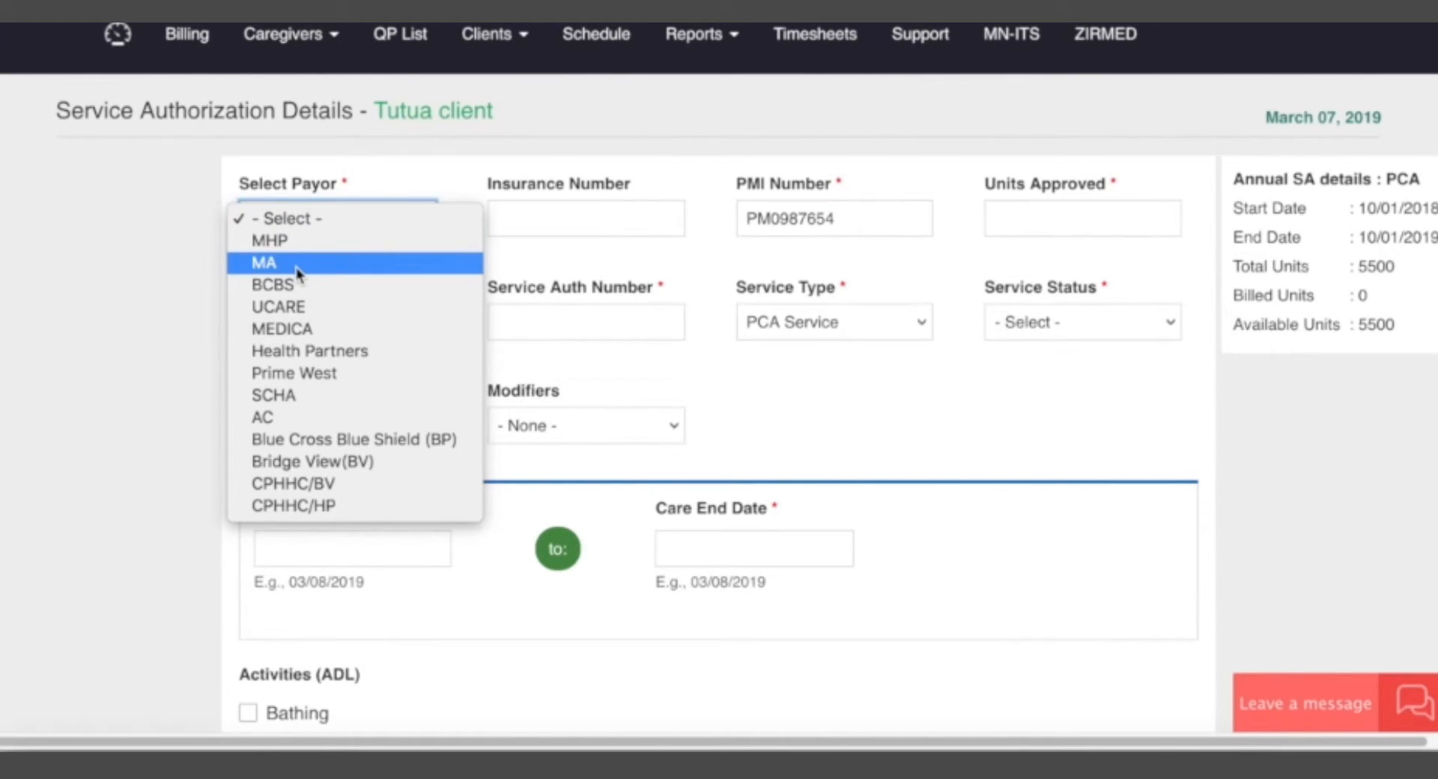
pyautogui.click(297, 270)
pyautogui.click(322, 219)
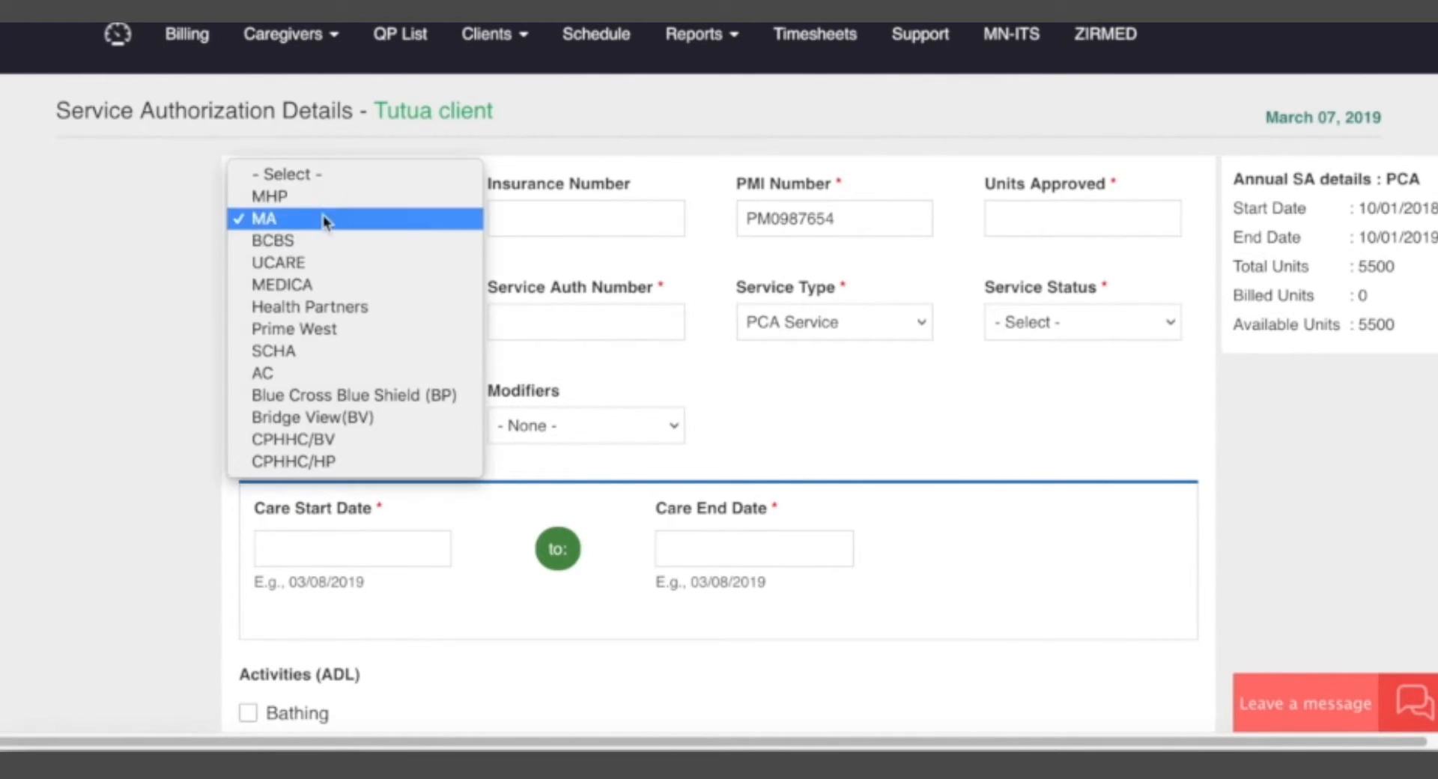
pyautogui.click(294, 266)
pyautogui.click(317, 218)
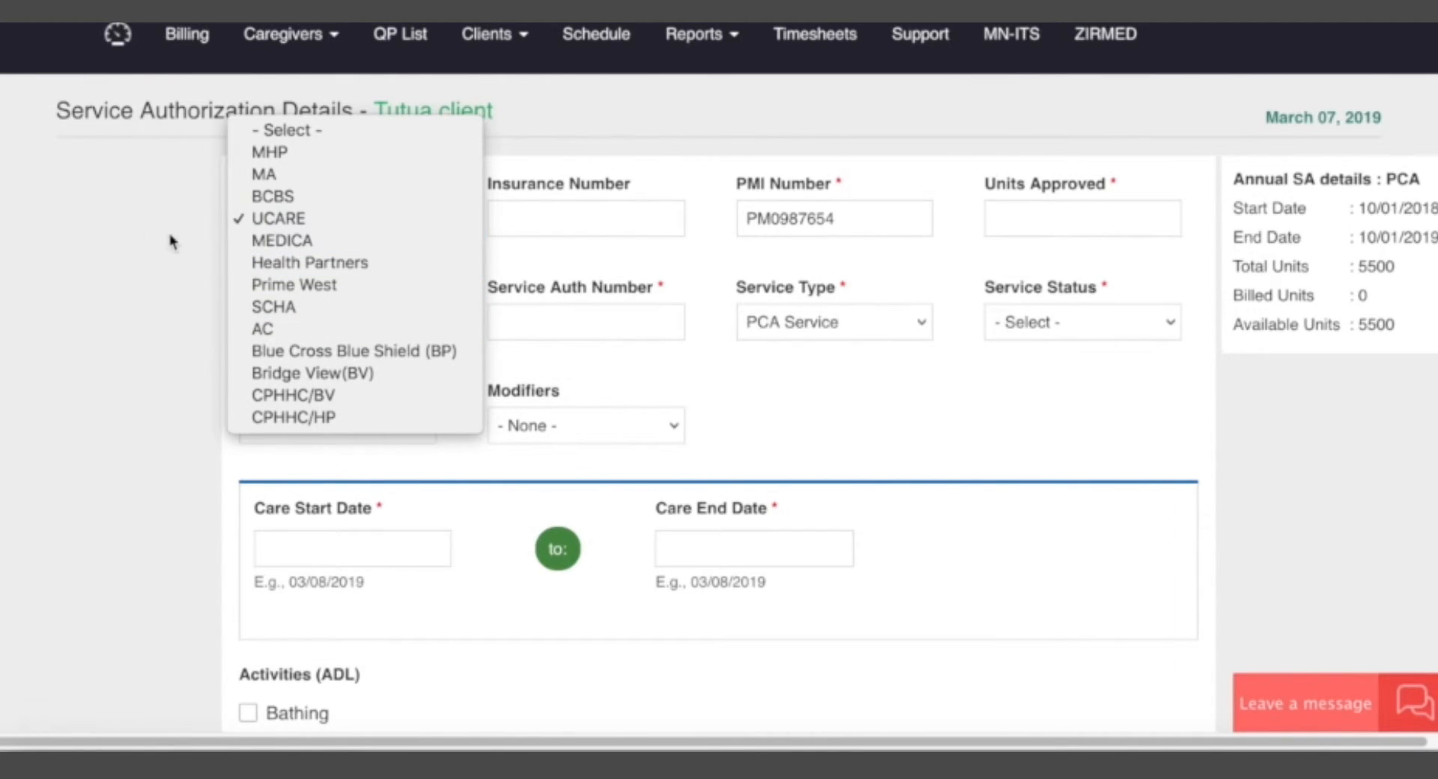
pyautogui.click(190, 229)
pyautogui.click(321, 219)
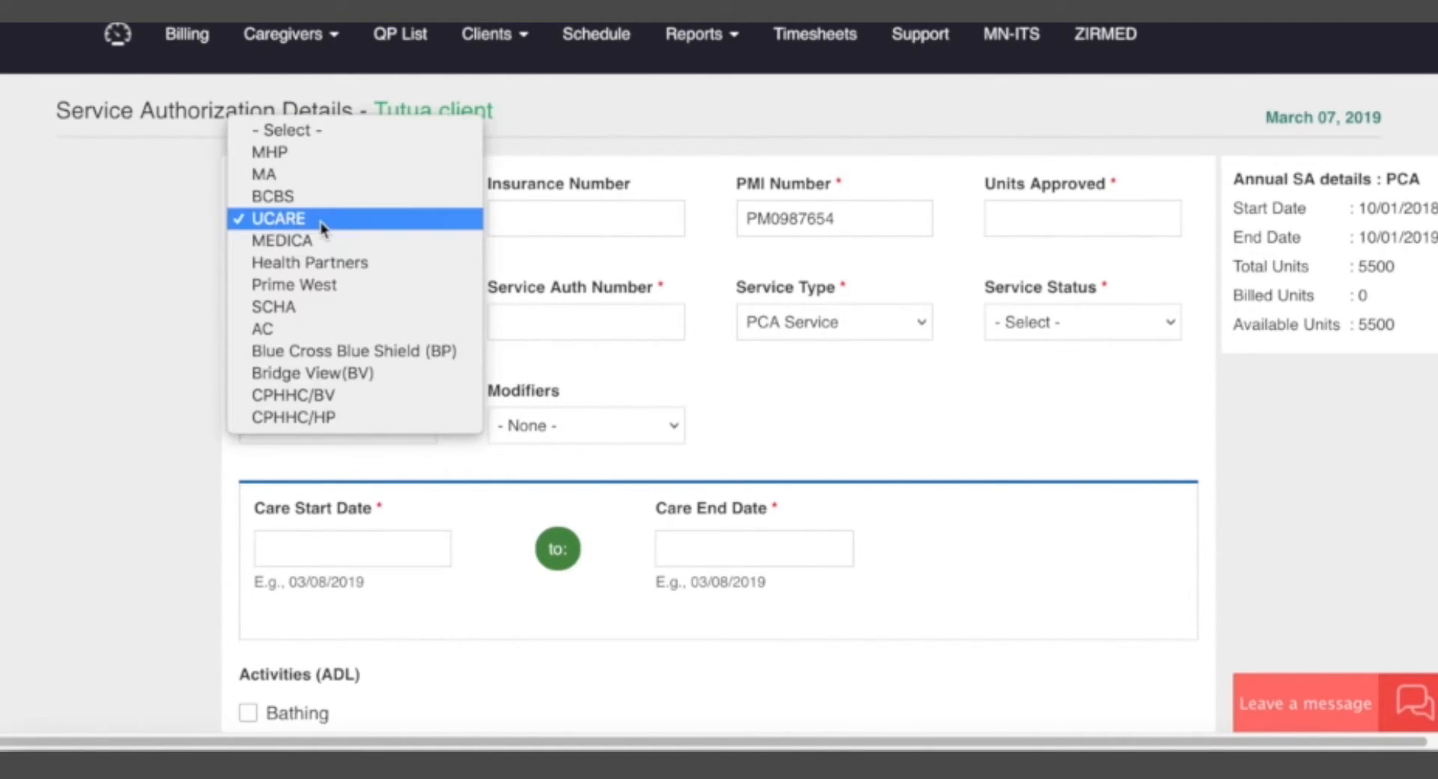
pyautogui.click(294, 180)
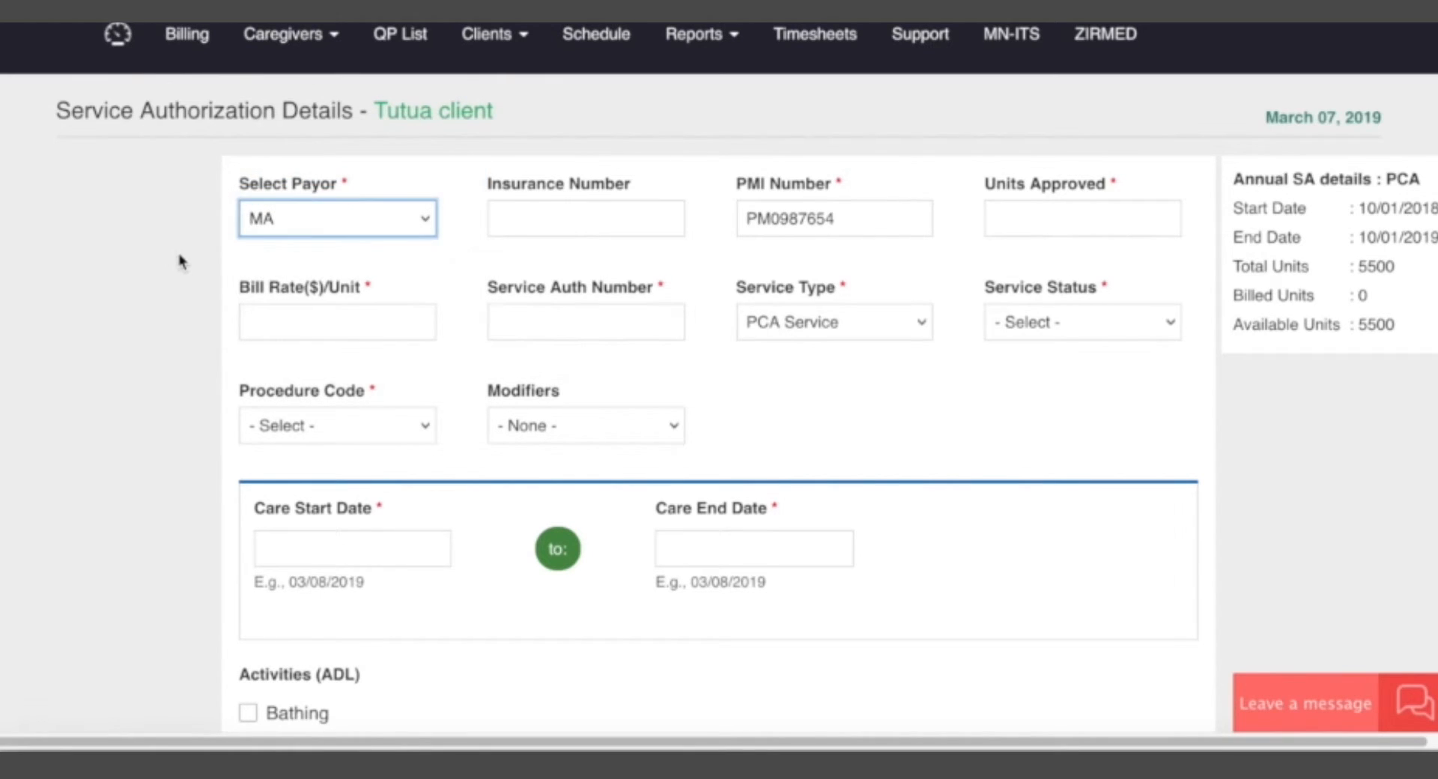
# Enter the client's insurance number and set the approved units to 3000.
pyautogui.click(590, 230)
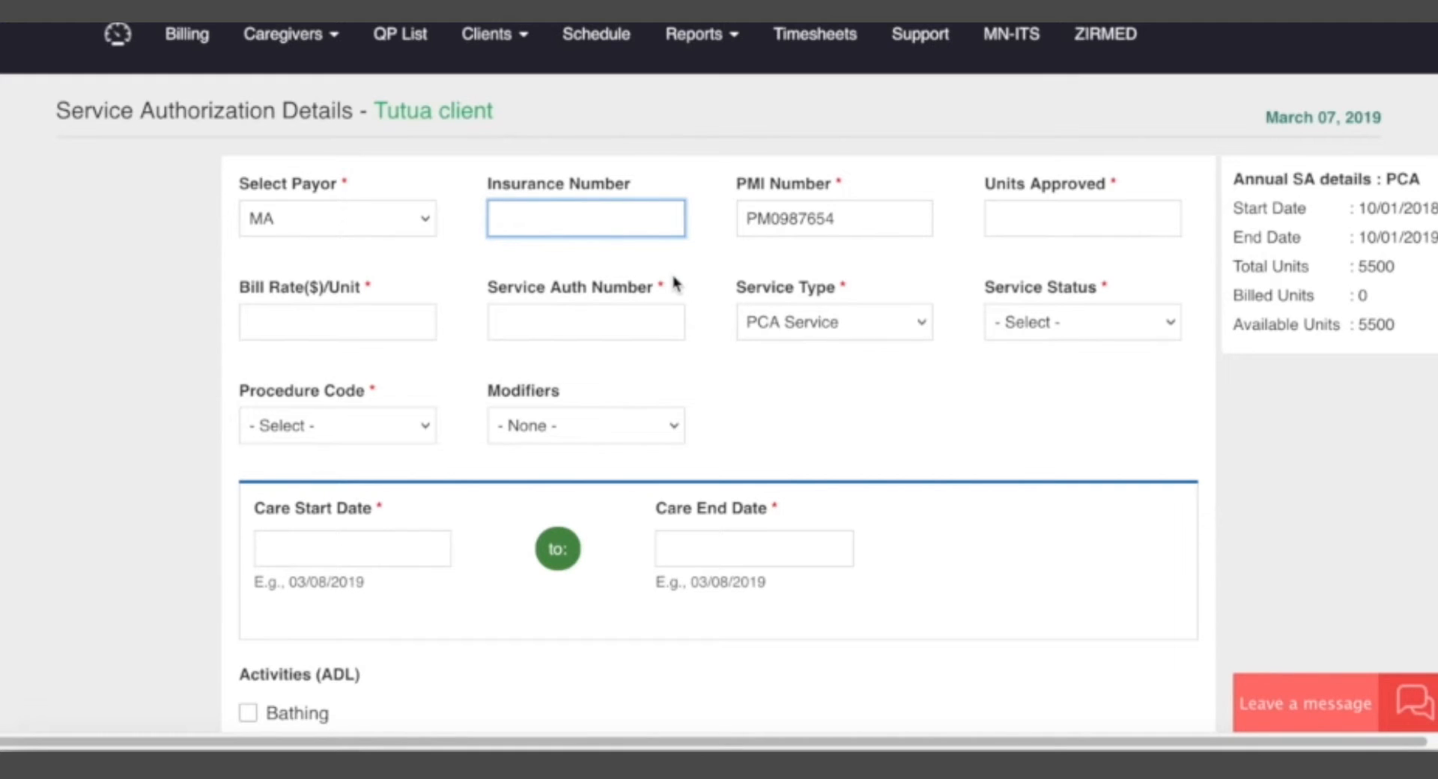
pyautogui.click(1056, 221)
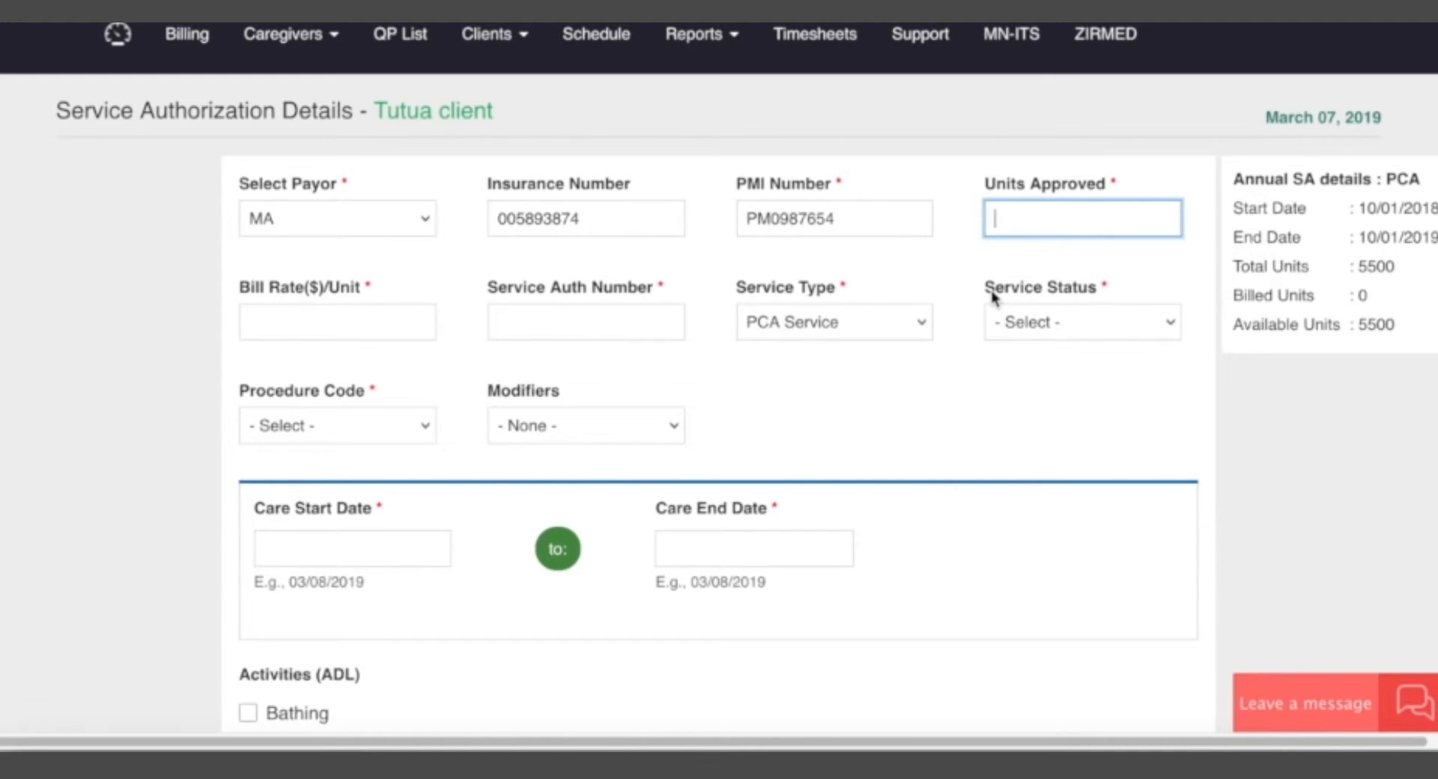
pyautogui.write('3000')
# Set the bill rate per unit to 4.35 dollars and enter the service authorization number.
pyautogui.click(350, 313)
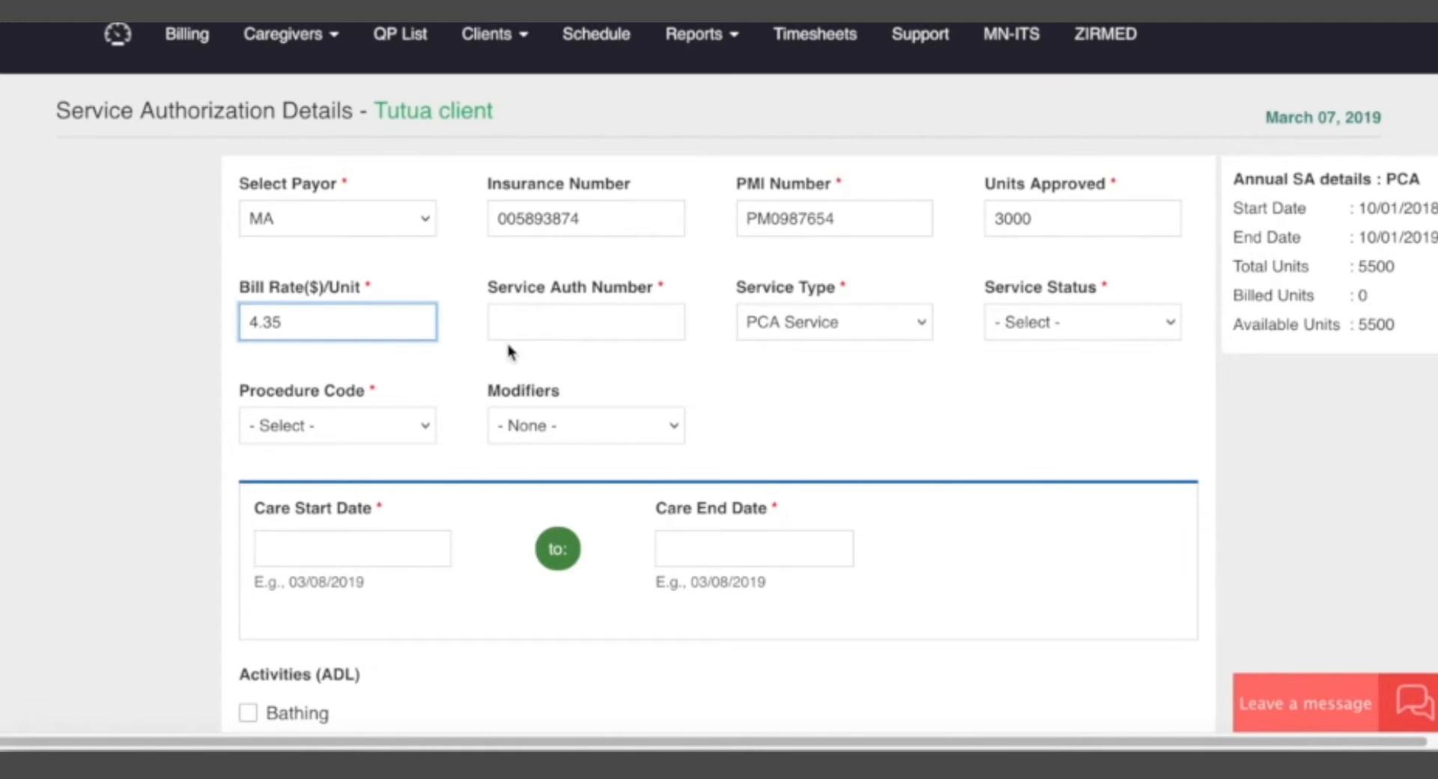
pyautogui.click(561, 332)
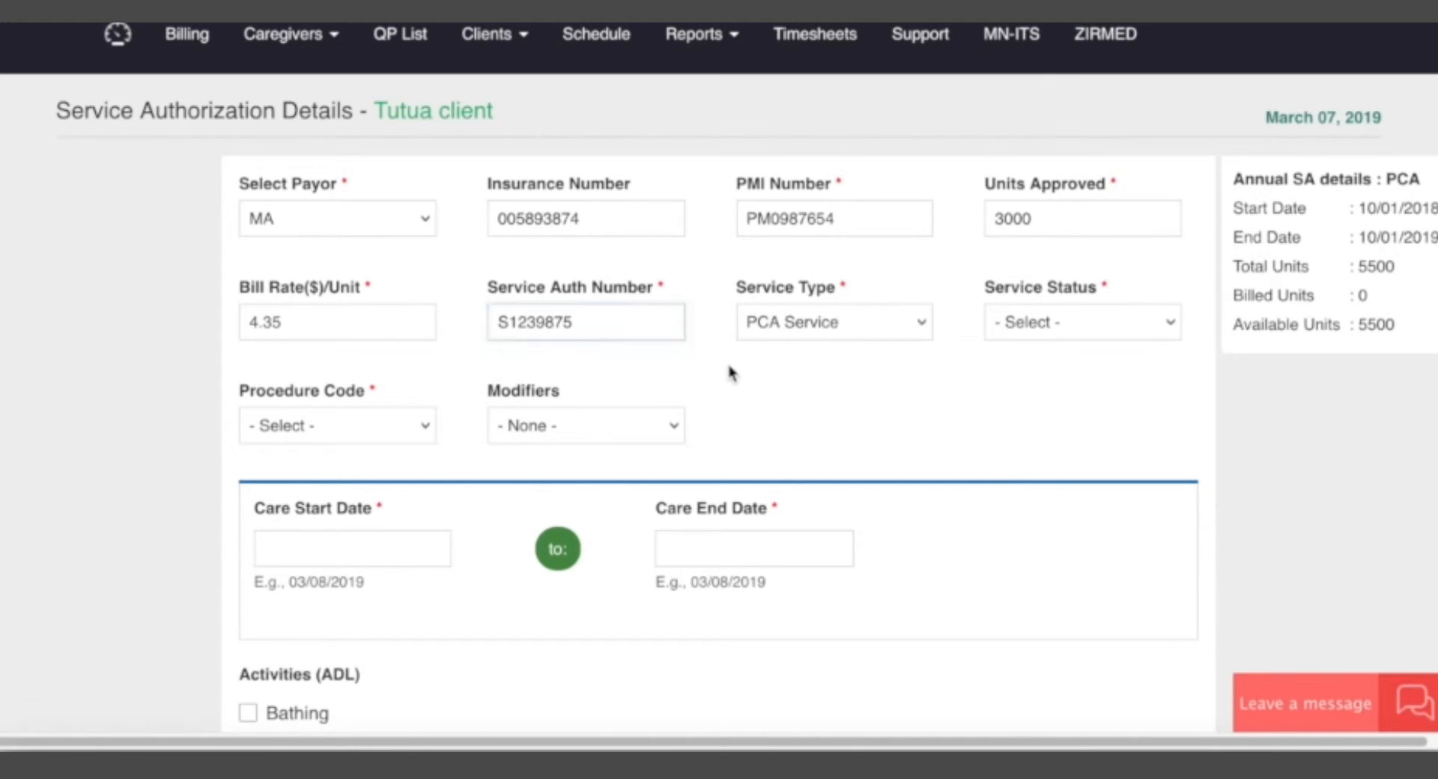
pyautogui.click(732, 372)
# Keep PCA Service as the service type and set the service status to Active.
pyautogui.click(863, 335)
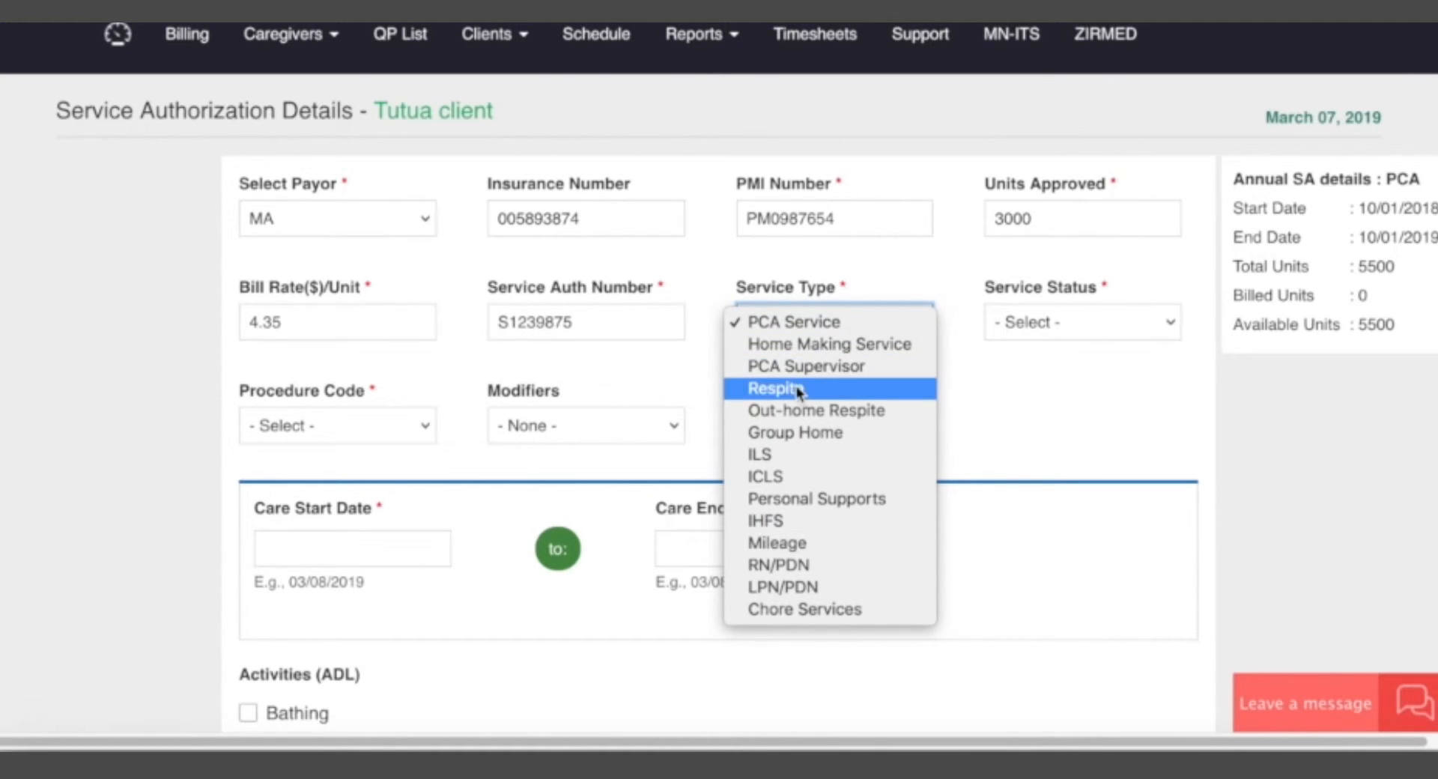
pyautogui.click(808, 322)
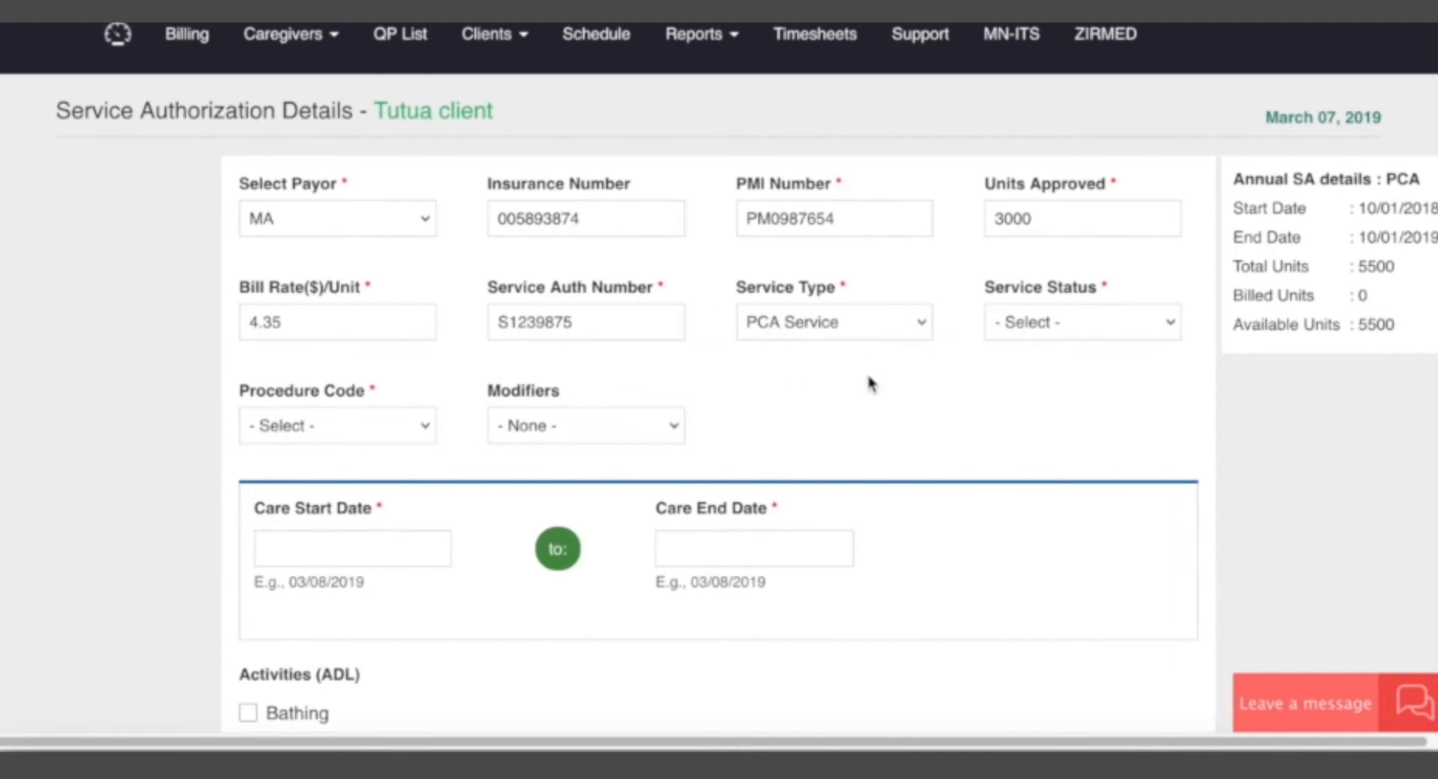
pyautogui.click(1039, 338)
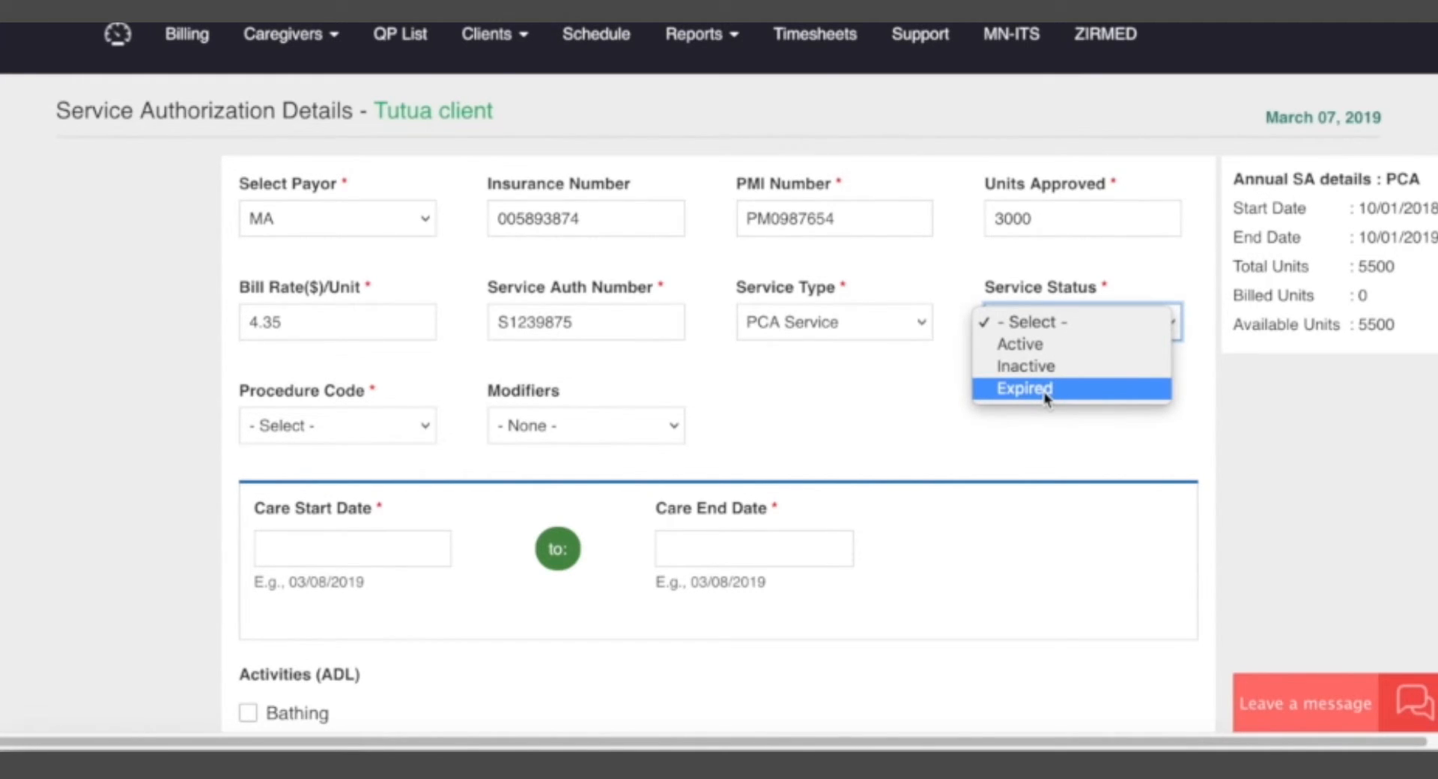
pyautogui.click(842, 407)
pyautogui.click(1048, 322)
pyautogui.click(854, 412)
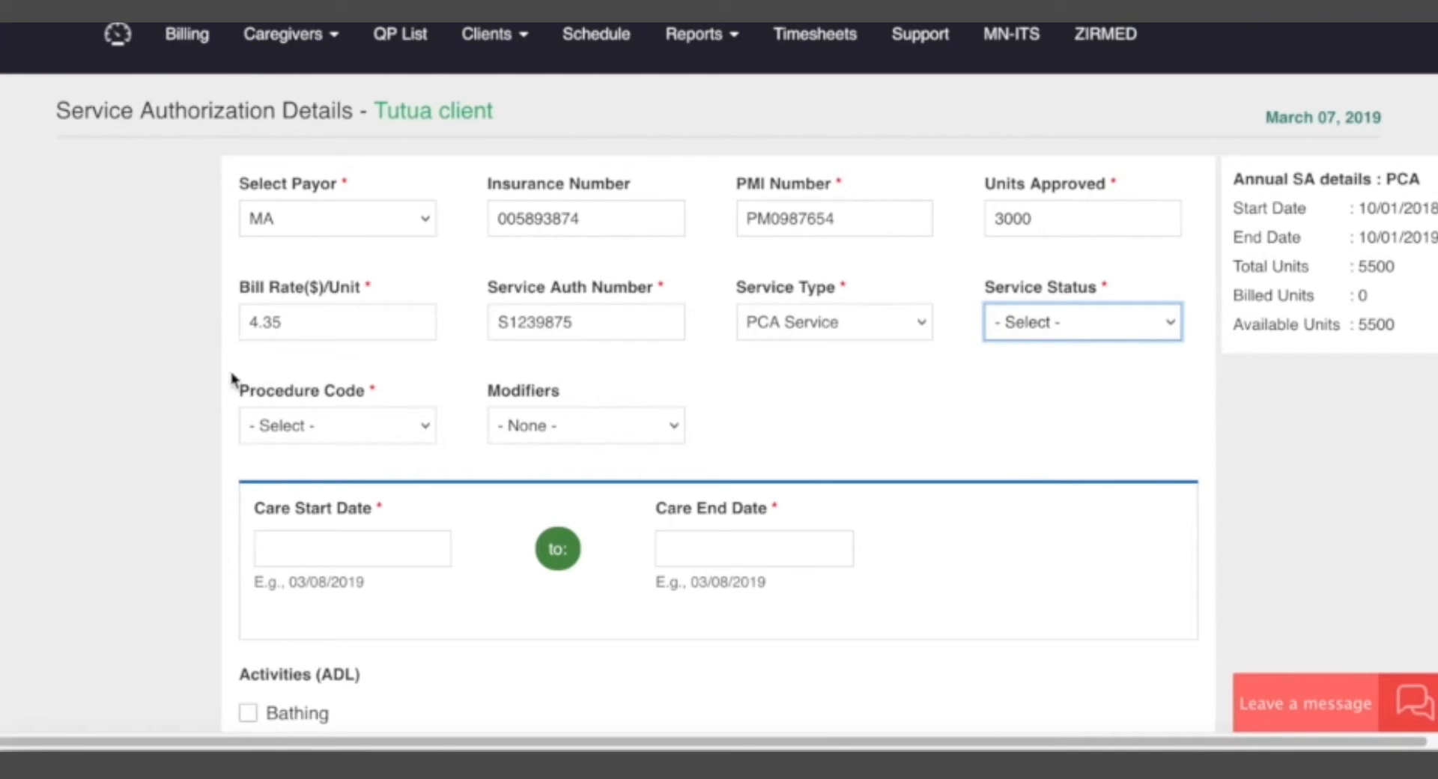
pyautogui.click(1064, 324)
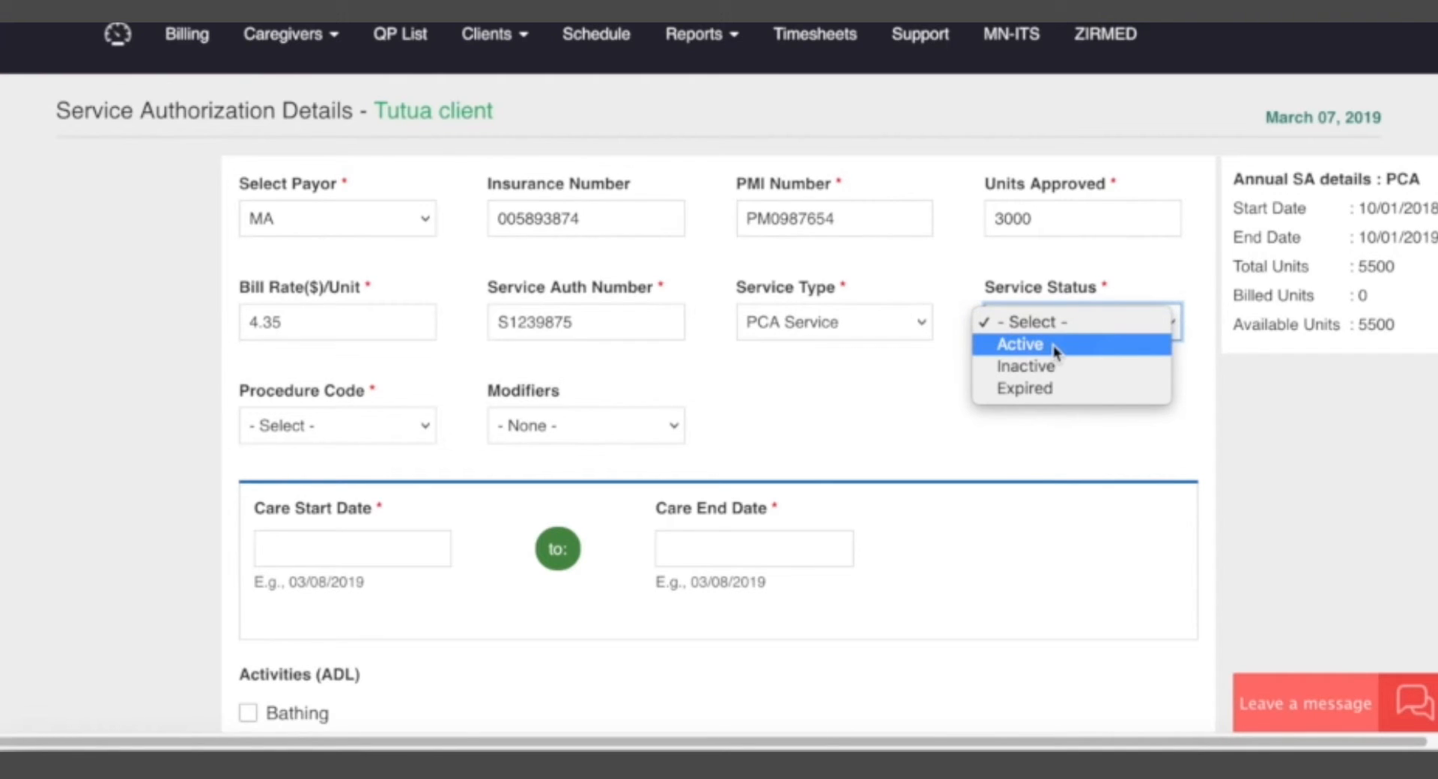
pyautogui.click(1039, 352)
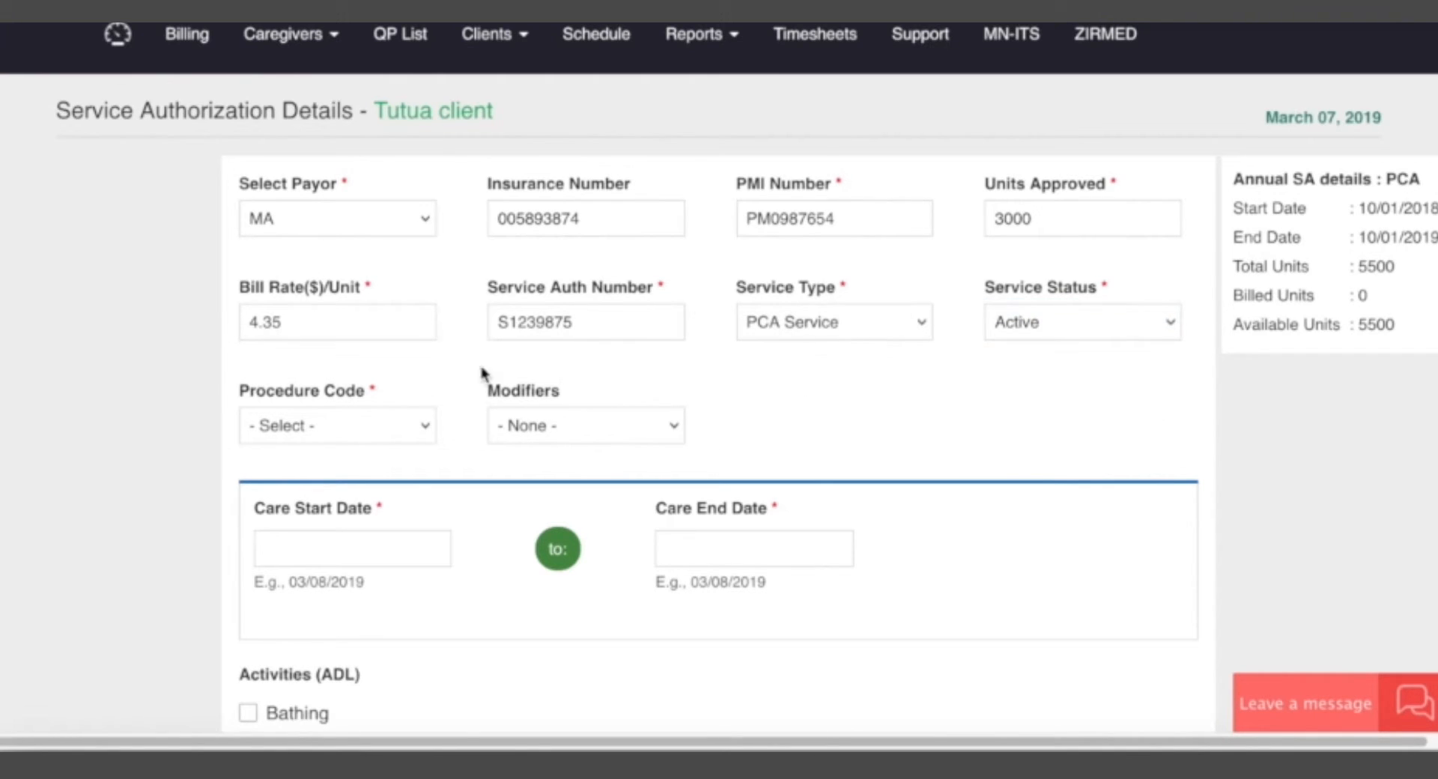
# Set the procedure code to T1019 and the modifier to U5.
pyautogui.click(358, 416)
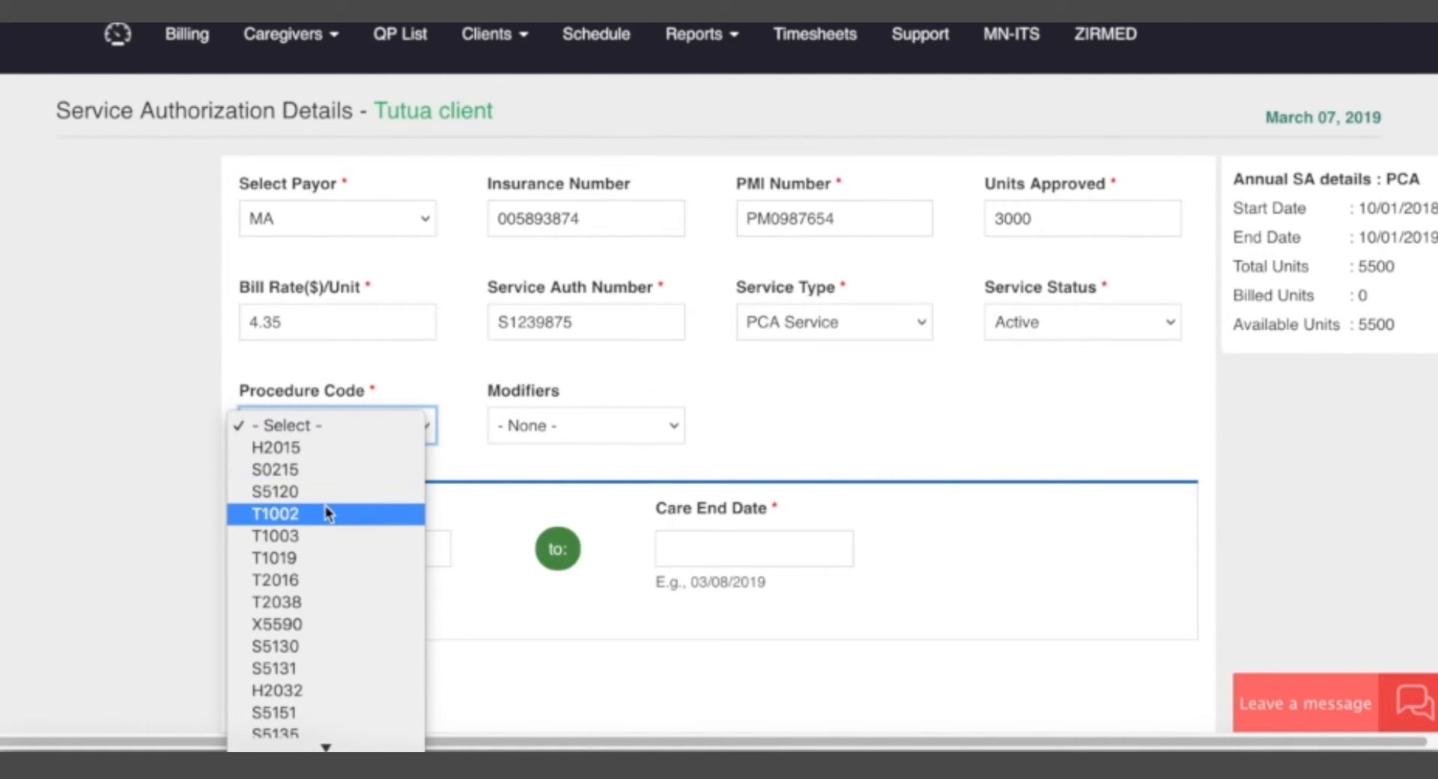
pyautogui.scroll(-2, 312, 684)
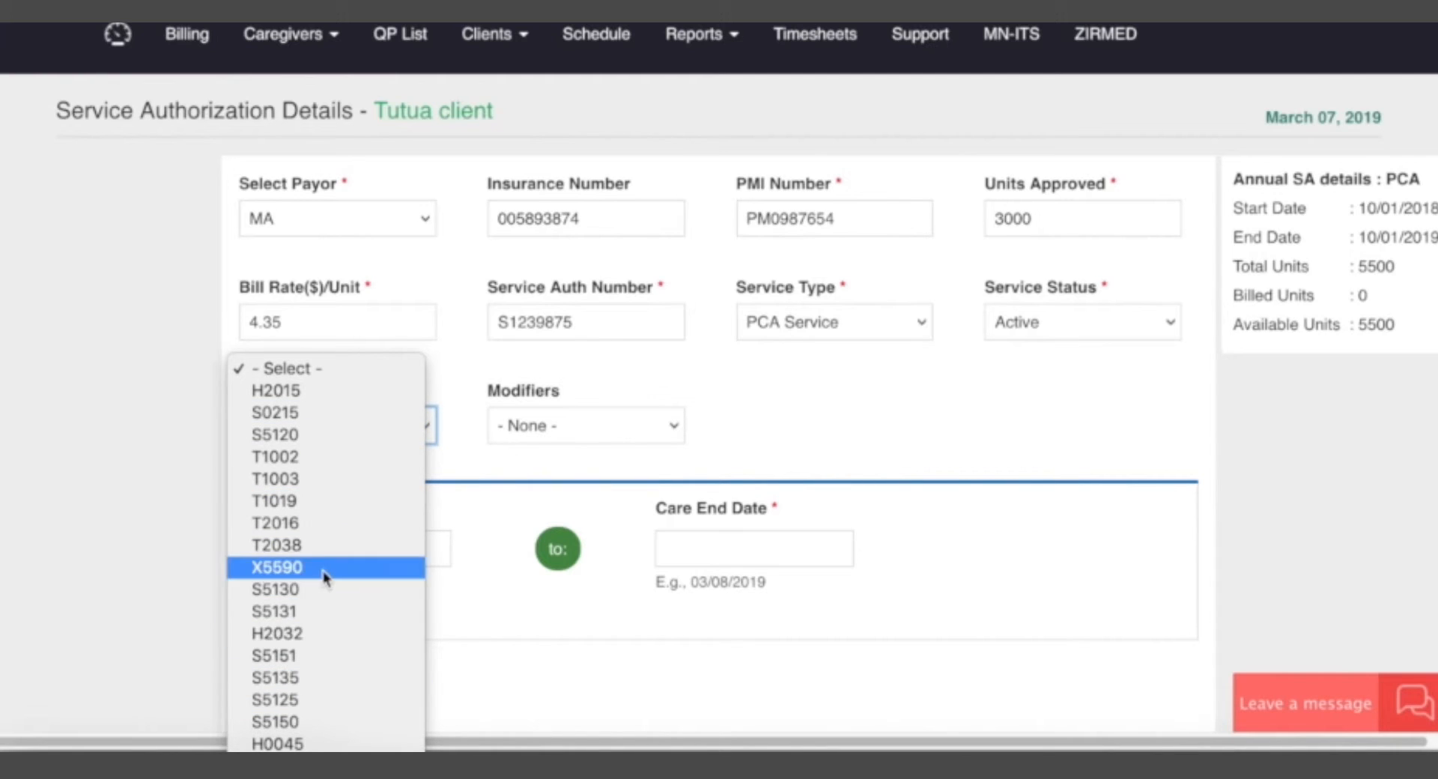
pyautogui.click(324, 501)
pyautogui.click(731, 437)
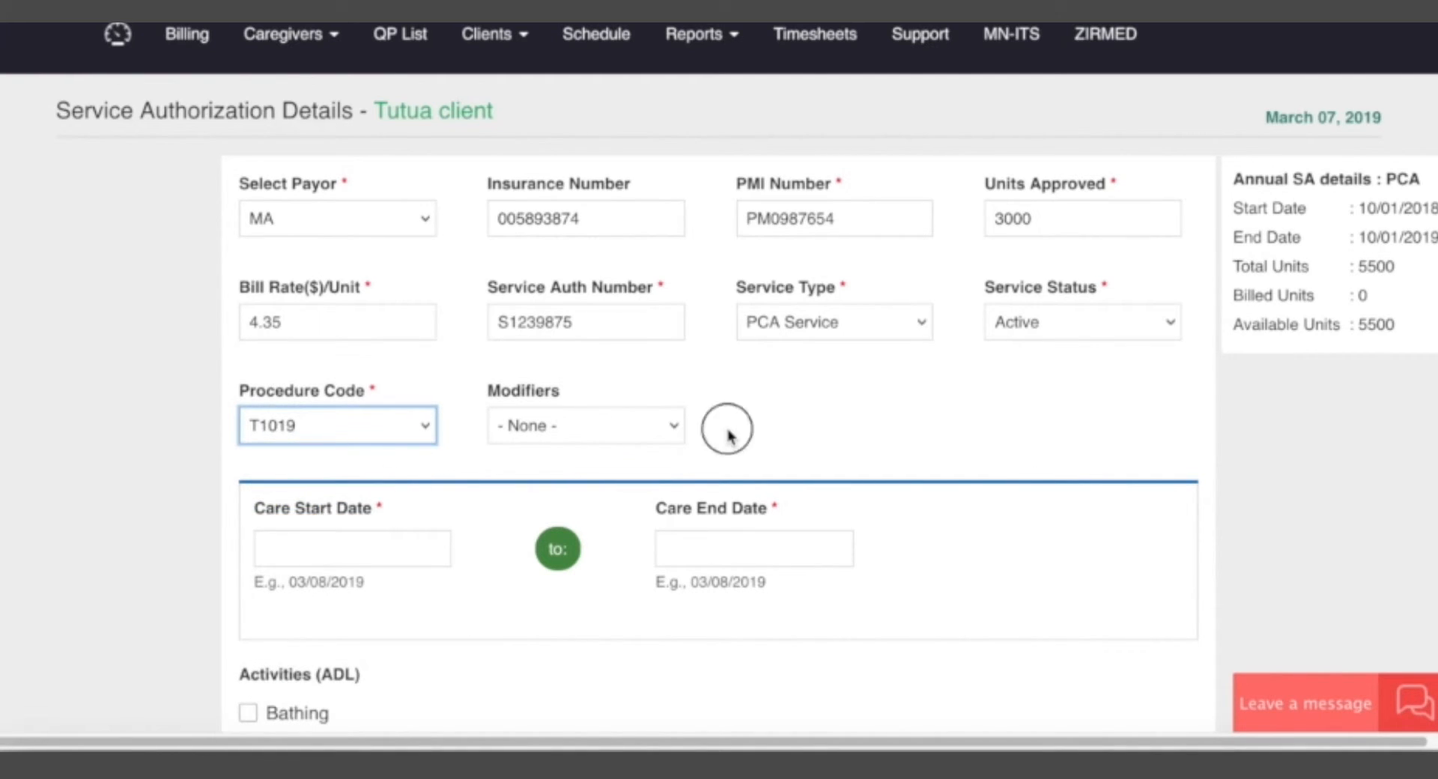
pyautogui.scroll(-3, 427, 450)
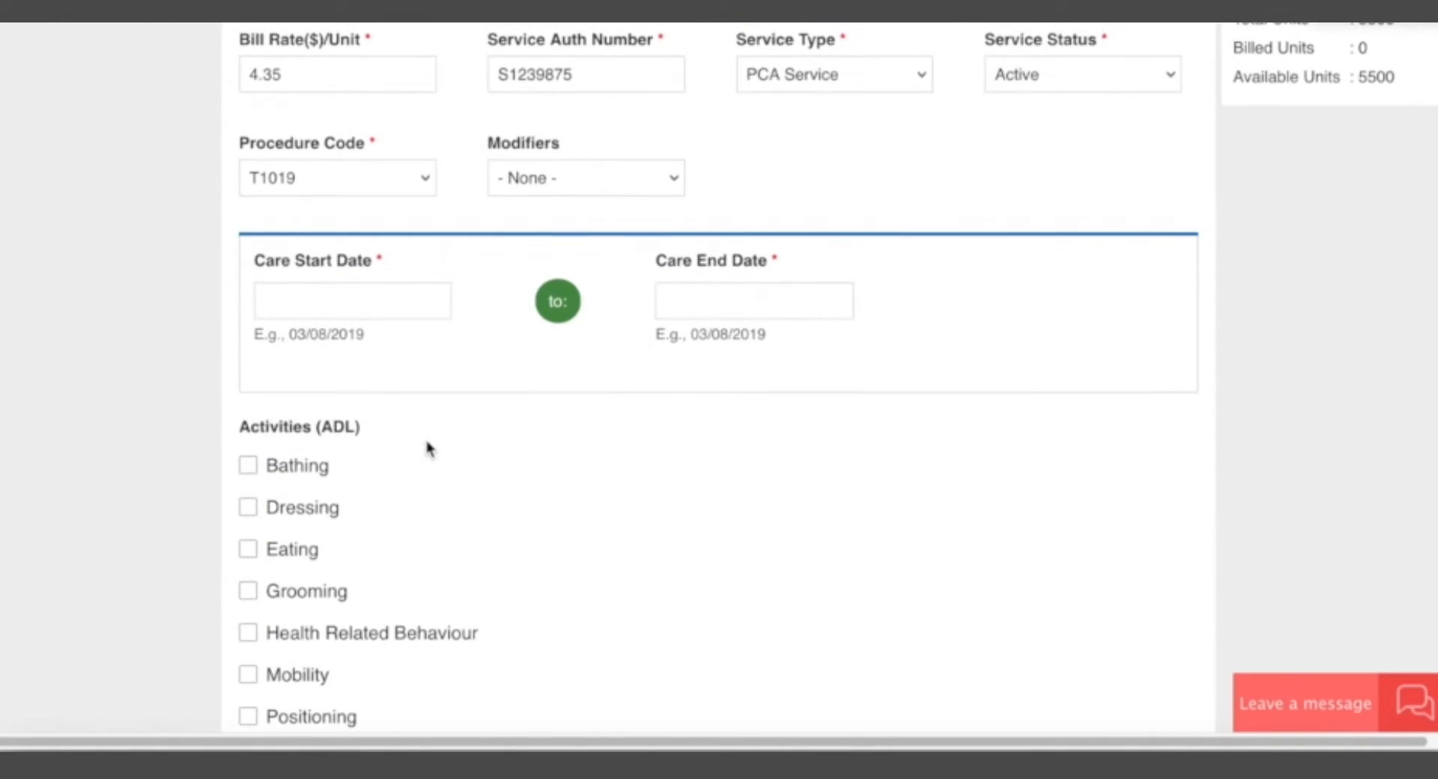
pyautogui.click(648, 178)
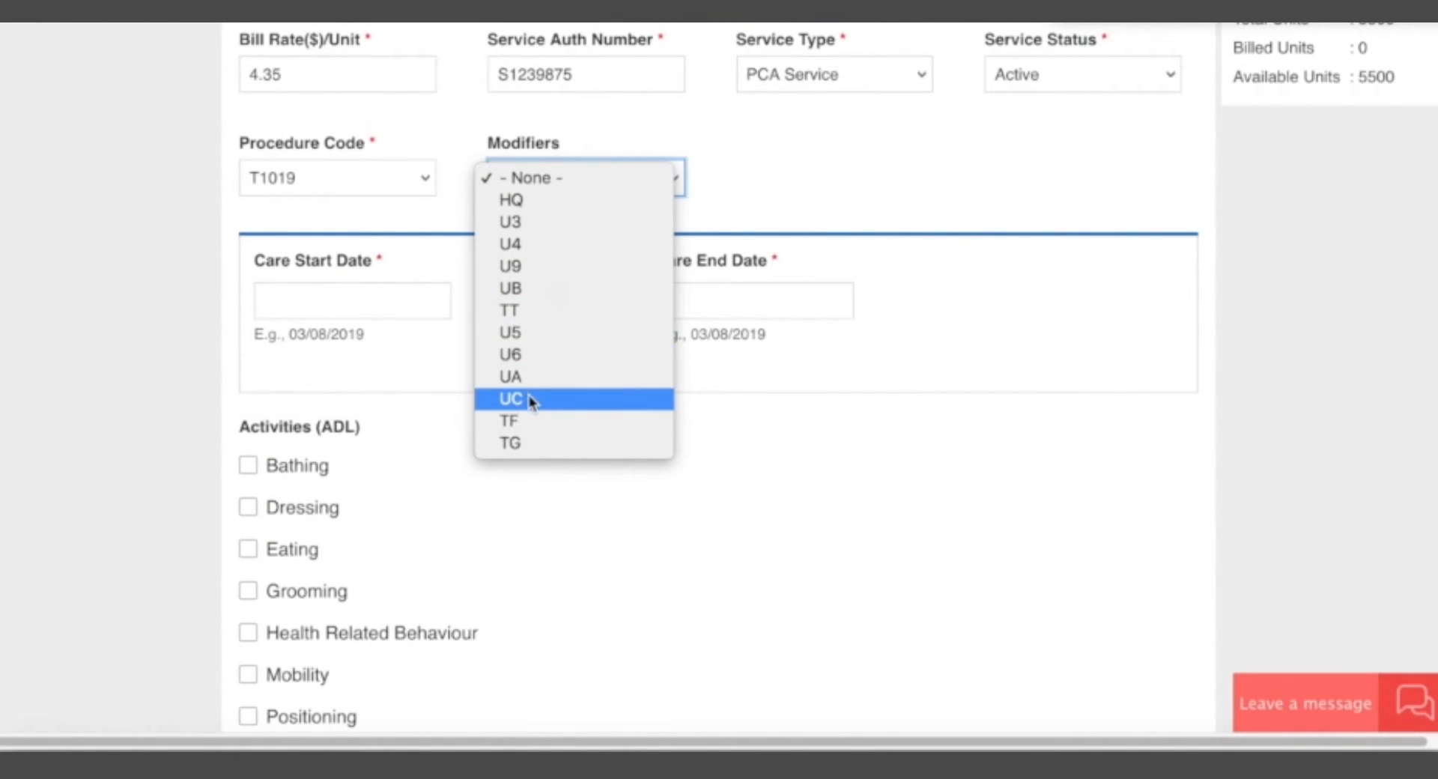
pyautogui.click(550, 332)
pyautogui.click(788, 205)
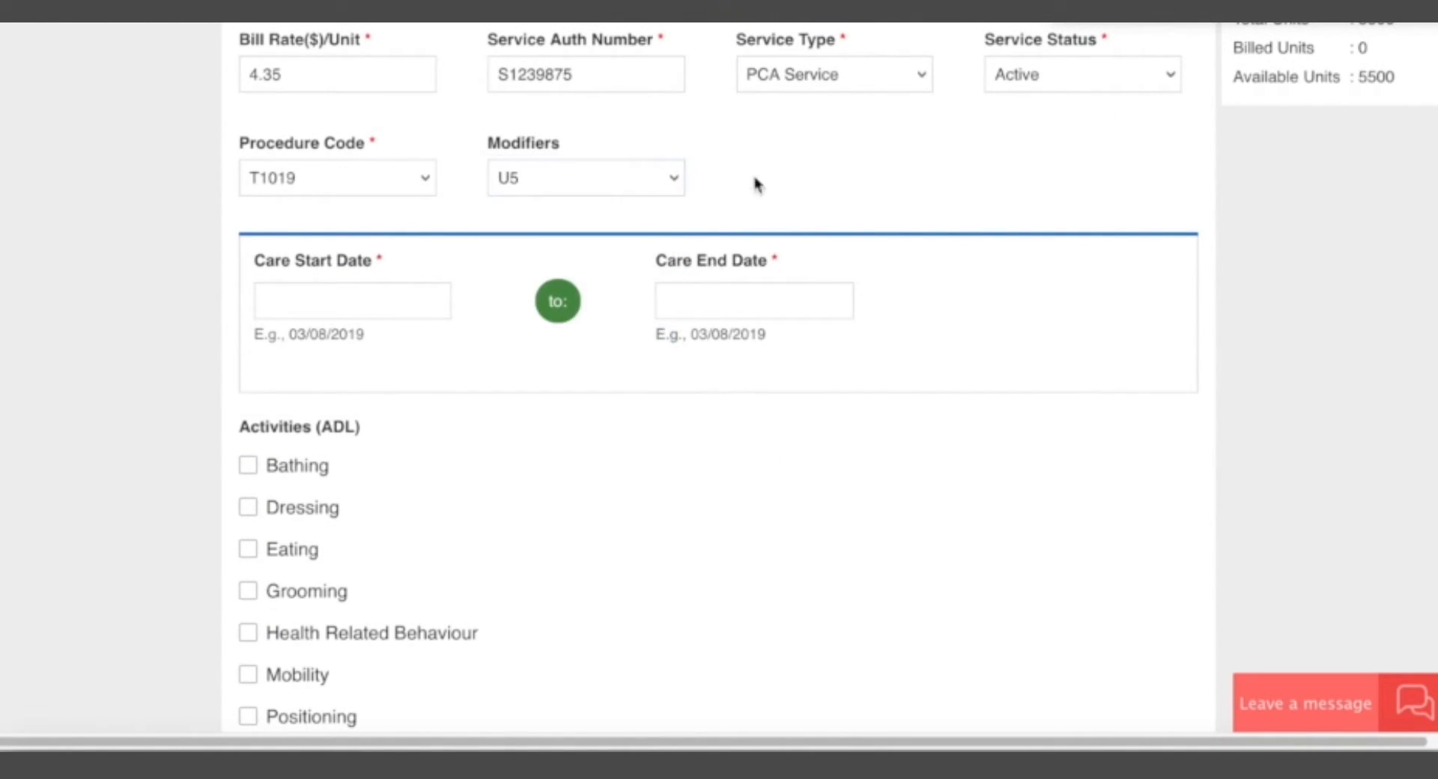
# Set the care start date to 01/01/2019 and the care end date to 06/30/2019.
pyautogui.scroll(-2, 164, 480)
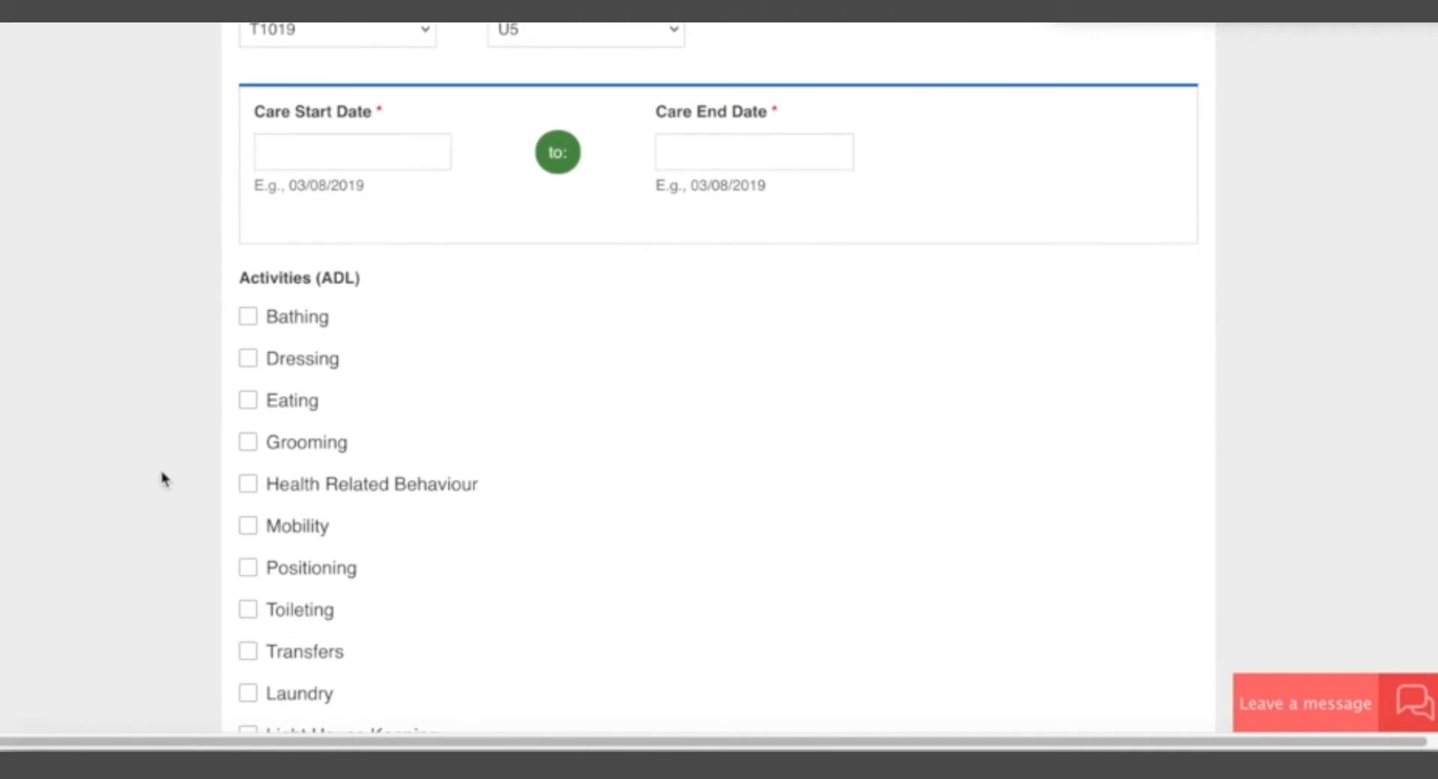
pyautogui.click(325, 161)
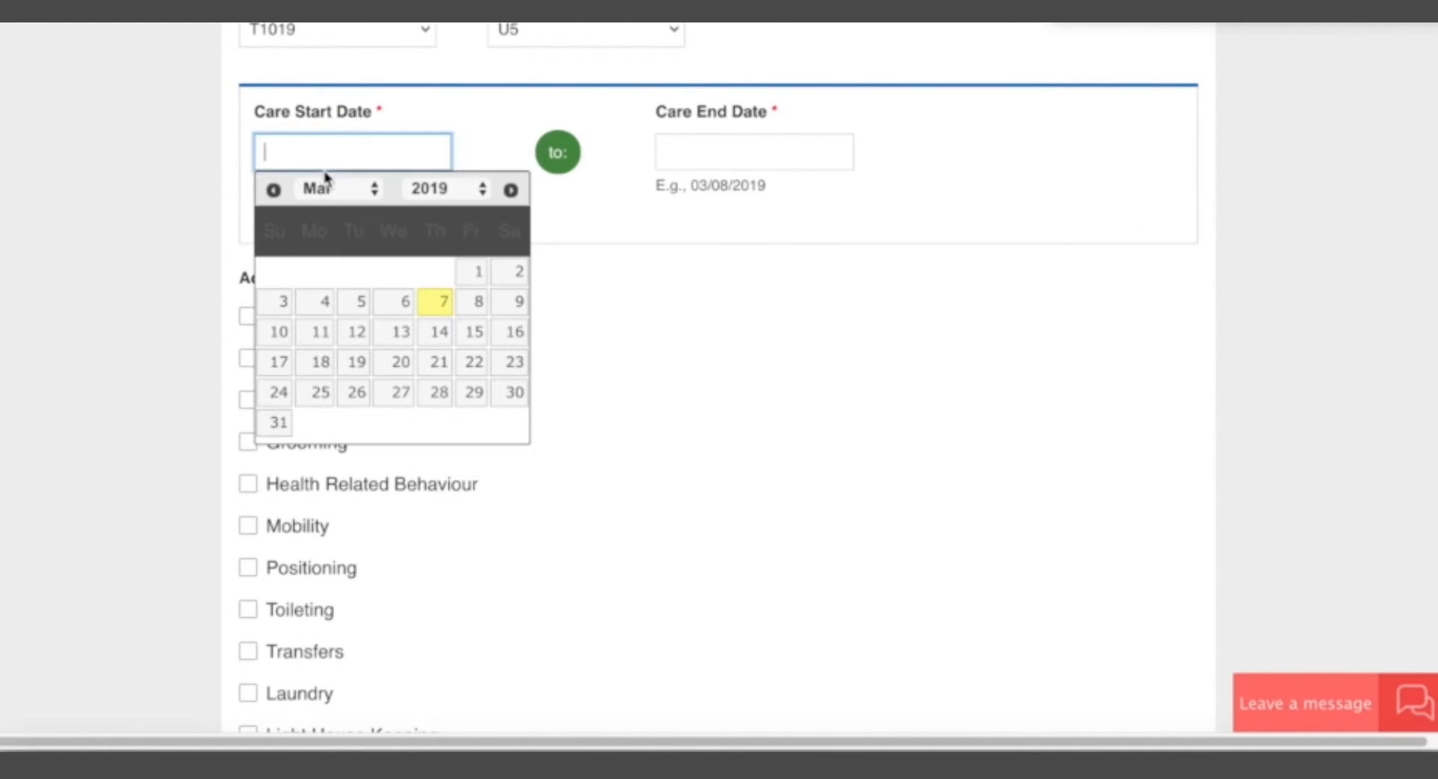
pyautogui.click(274, 189)
pyautogui.click(273, 190)
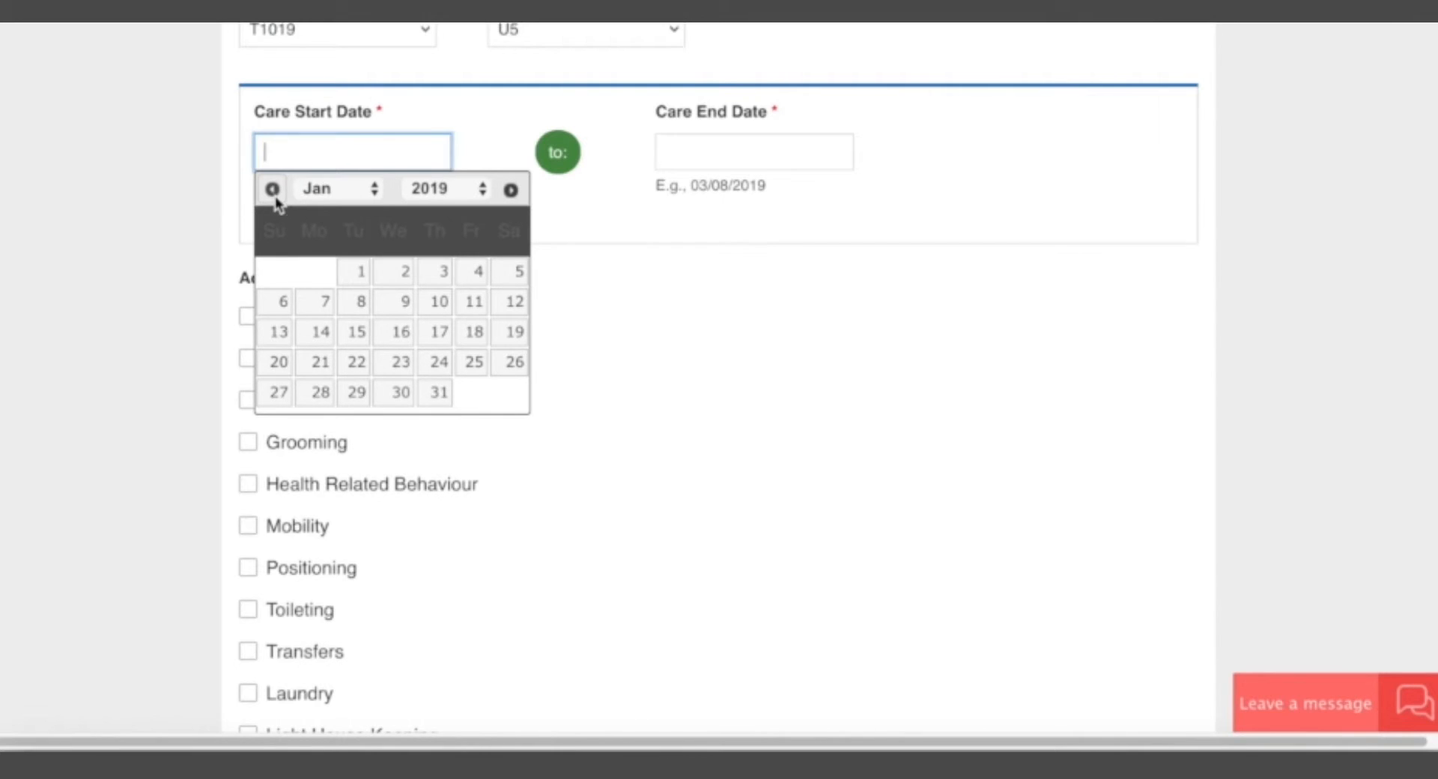
pyautogui.click(361, 273)
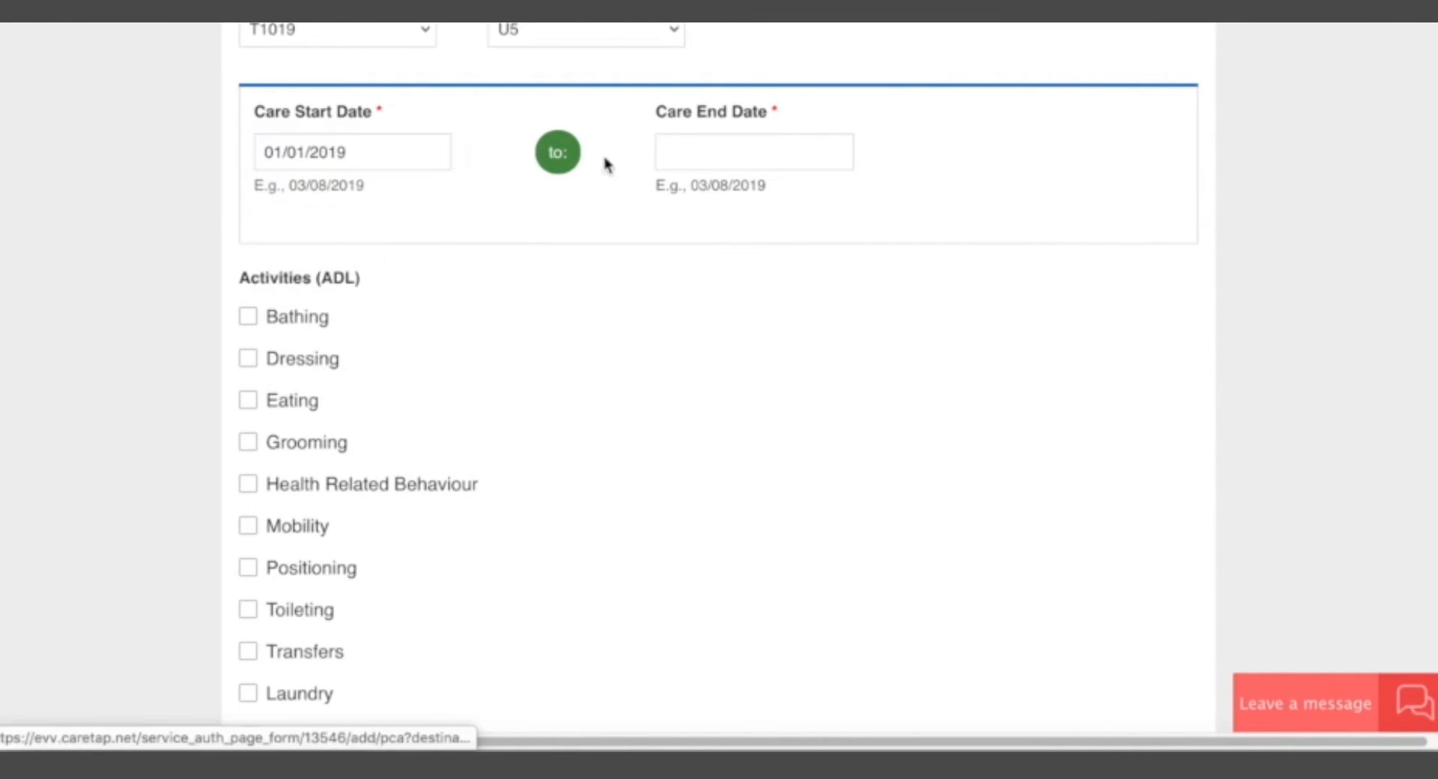
pyautogui.click(757, 154)
pyautogui.click(773, 189)
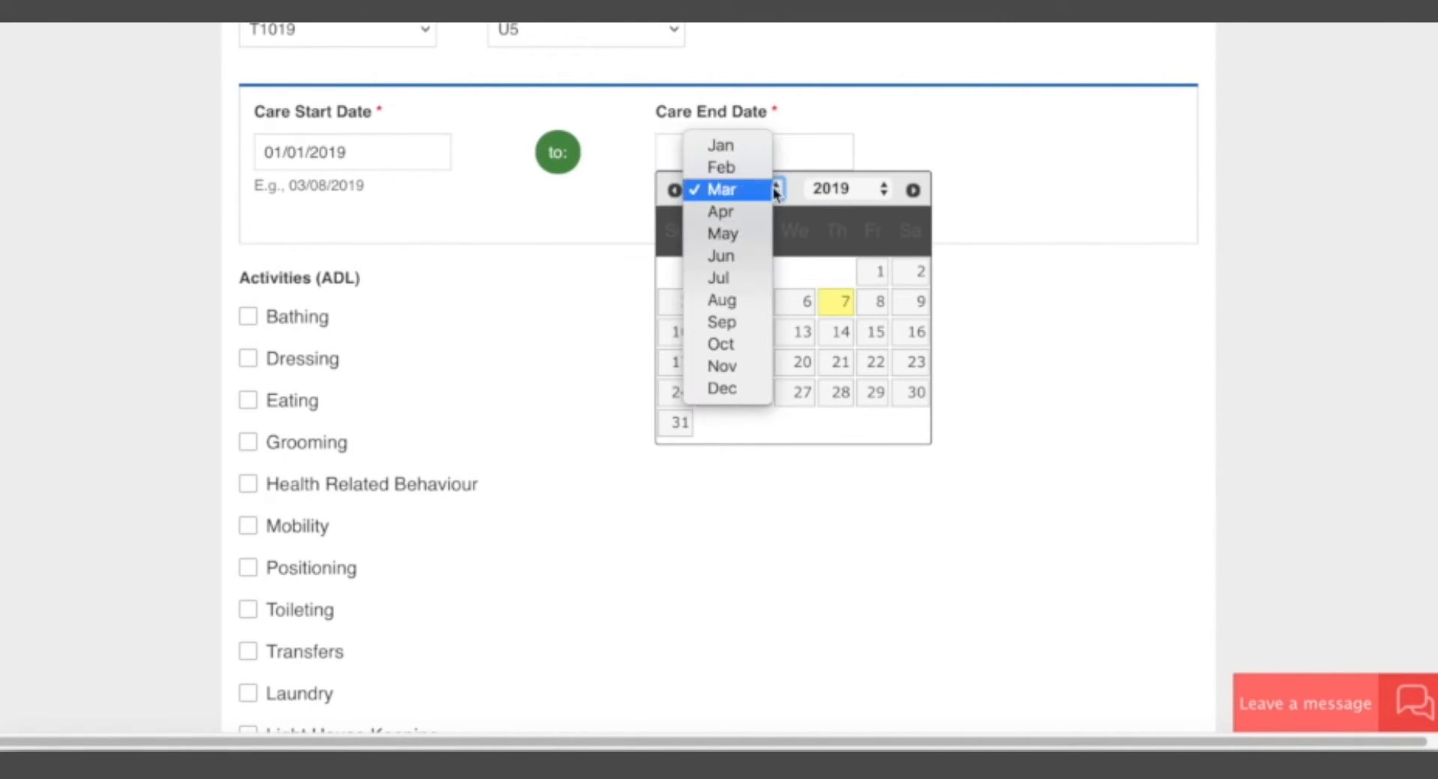
pyautogui.click(745, 263)
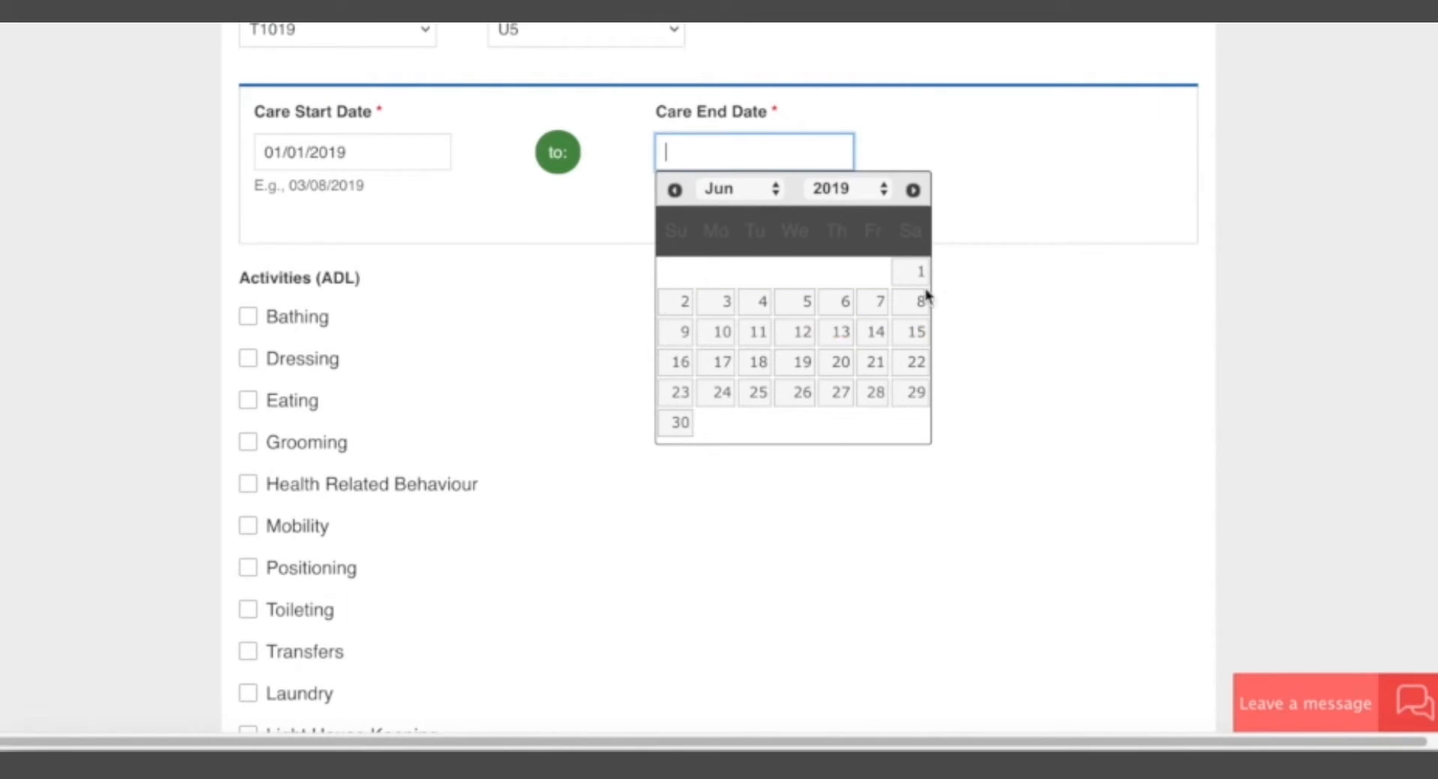
pyautogui.click(680, 422)
# Mark Dressing and Bathing as authorized activities (ADL) for the client.
pyautogui.scroll(4, 641, 262)
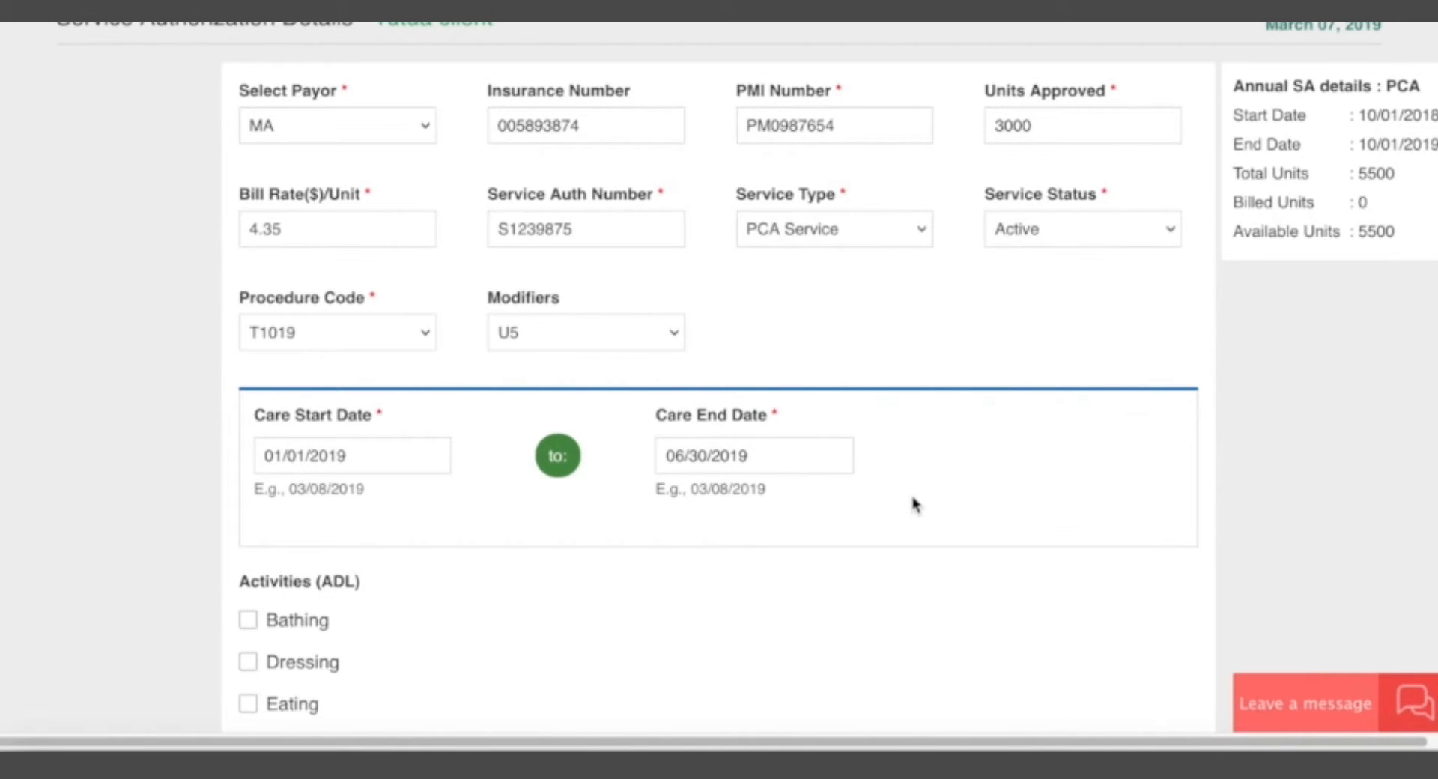
pyautogui.scroll(-1, 495, 554)
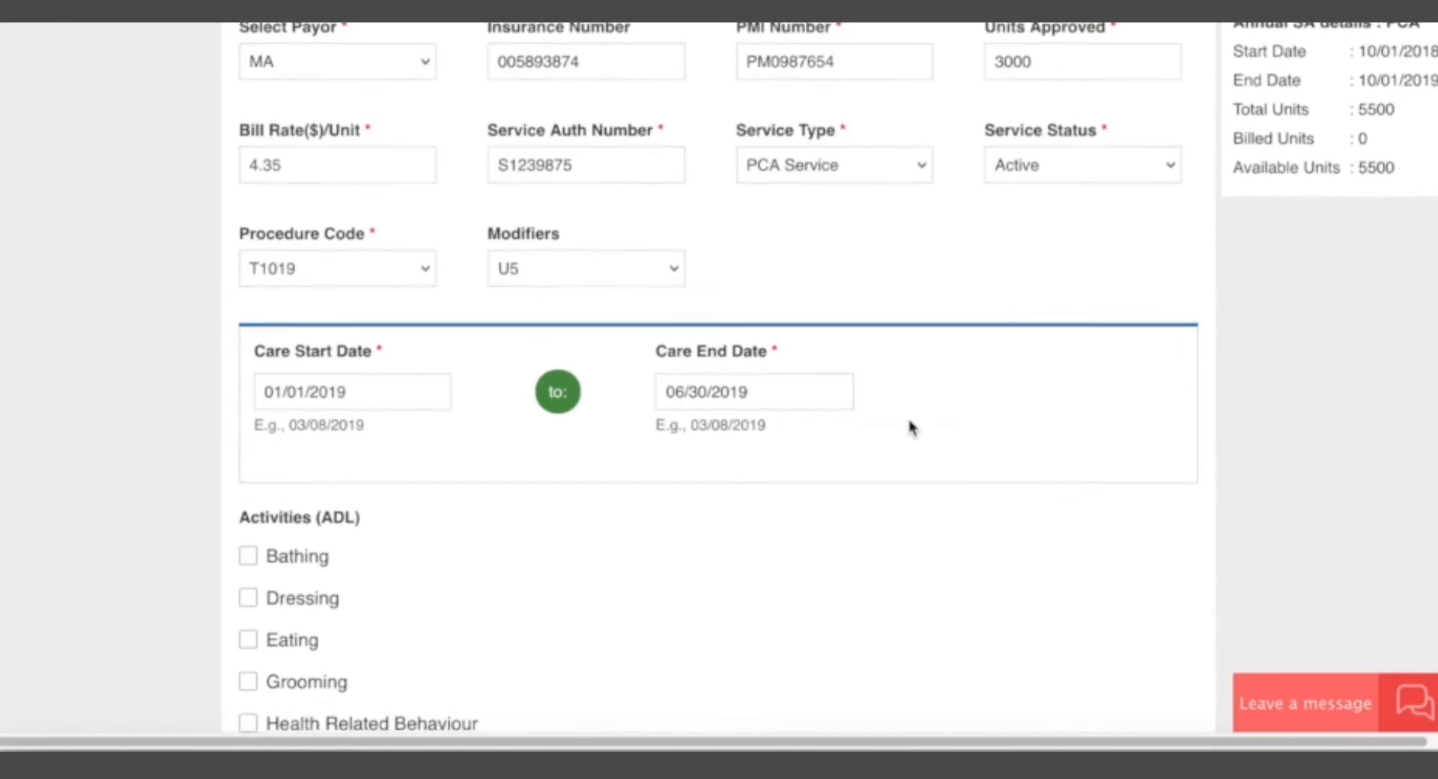
pyautogui.scroll(-5, 710, 283)
pyautogui.scroll(-10, 599, 352)
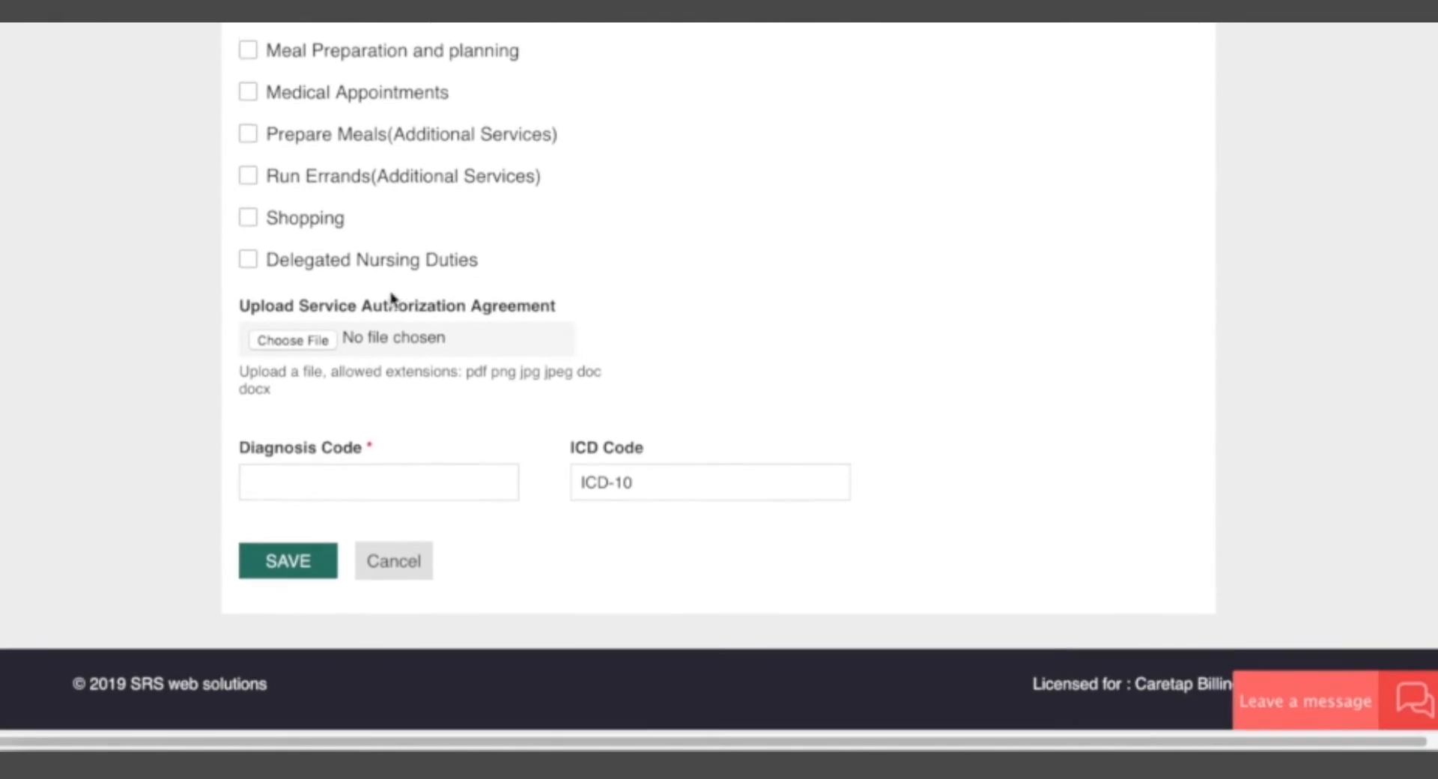
pyautogui.scroll(3, 332, 215)
pyautogui.scroll(10, 330, 215)
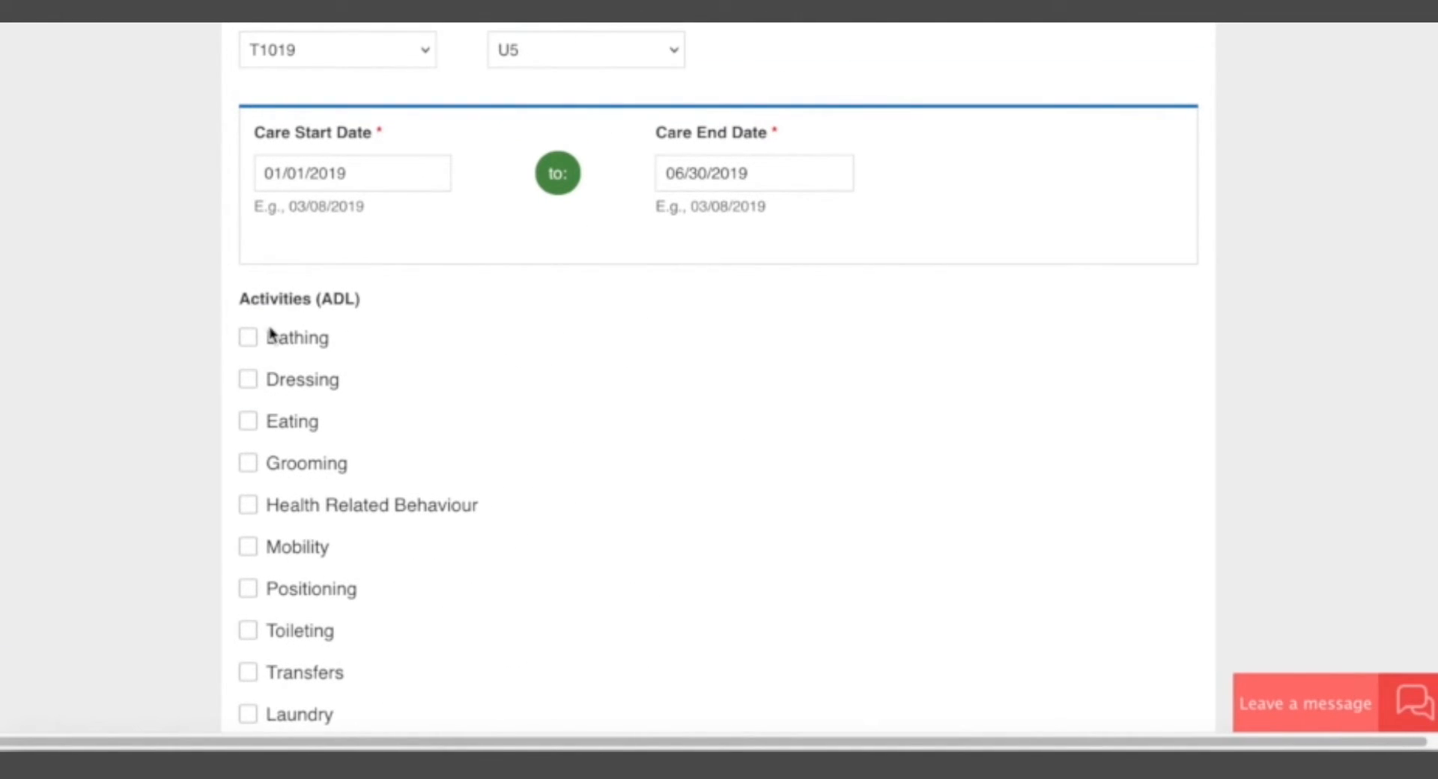
pyautogui.click(248, 379)
pyautogui.click(248, 337)
# Set the diagnosis code of the new PCA service authorization to M25.110.
pyautogui.scroll(-1, 171, 478)
pyautogui.scroll(-6, 171, 478)
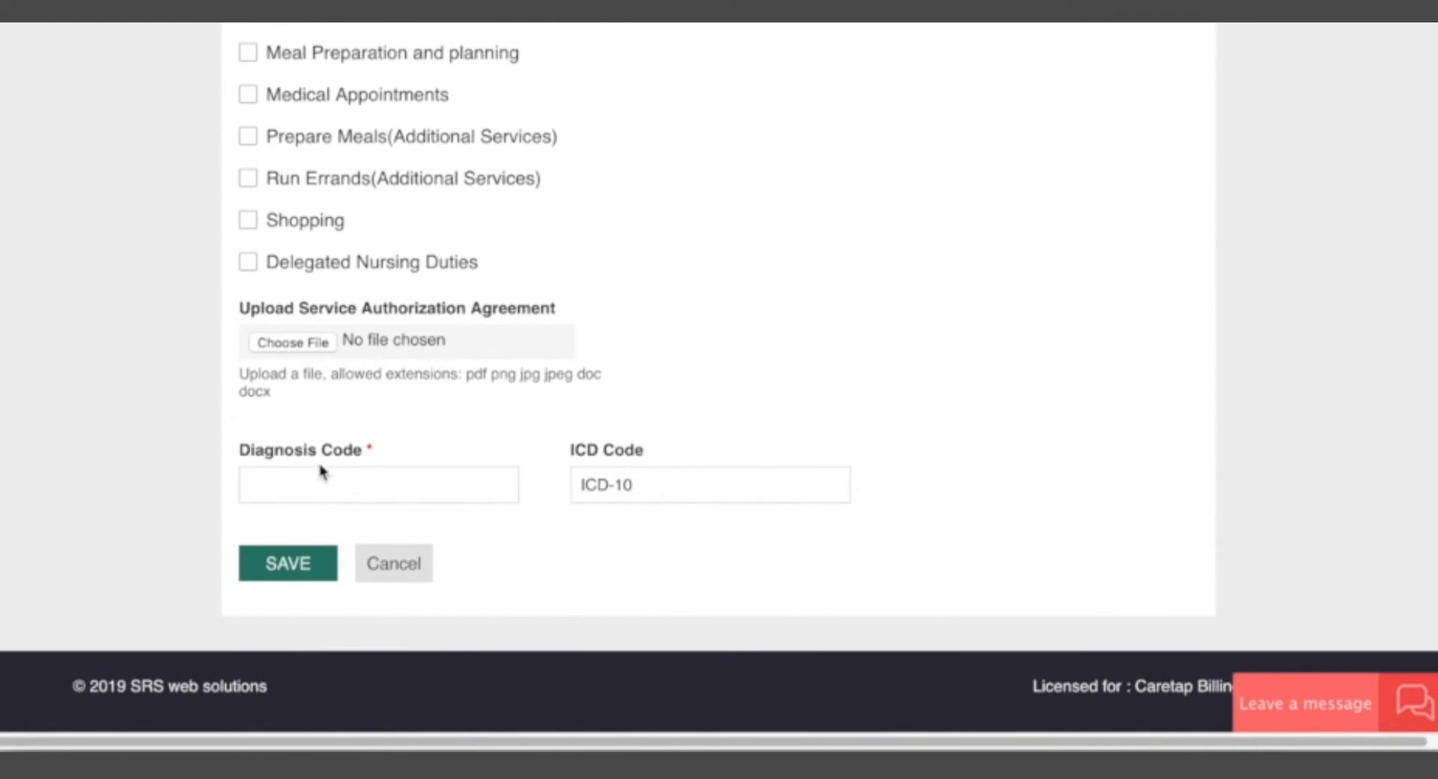
pyautogui.click(307, 476)
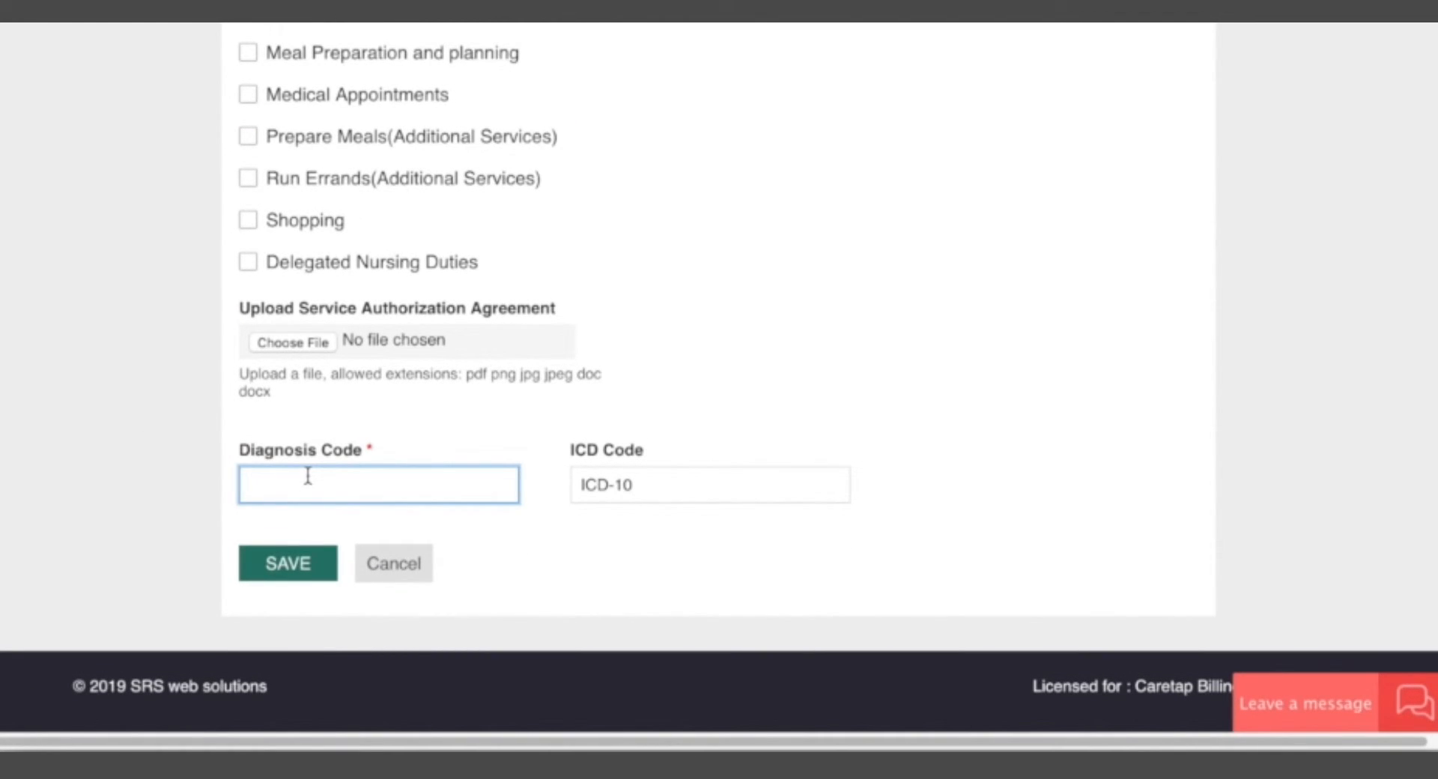
pyautogui.write('M25.110')
pyautogui.click(186, 467)
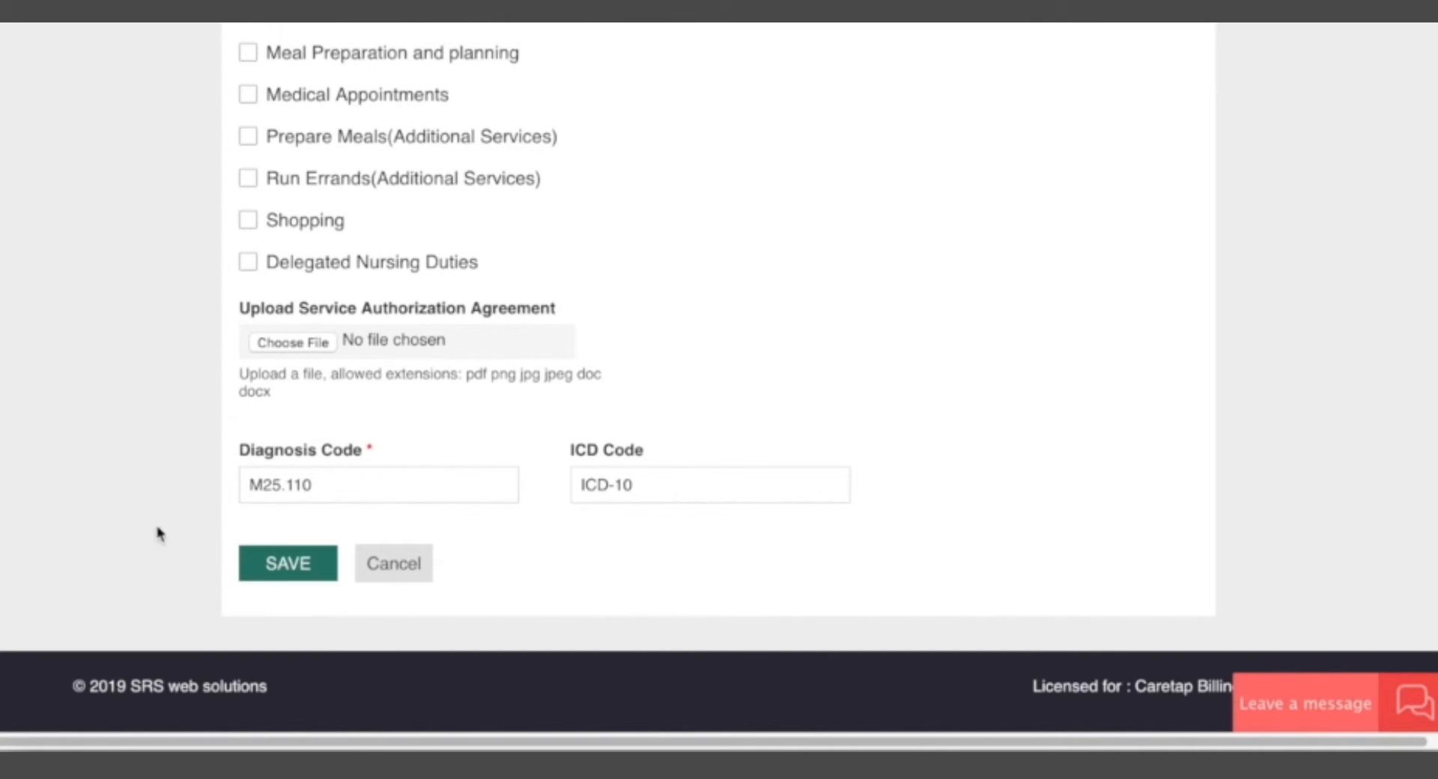
# Review the filled-in PCA service authorization form from the payor details through to the diagnosis code.
pyautogui.scroll(3, 262, 428)
pyautogui.scroll(-3, 259, 427)
pyautogui.scroll(15, 796, 344)
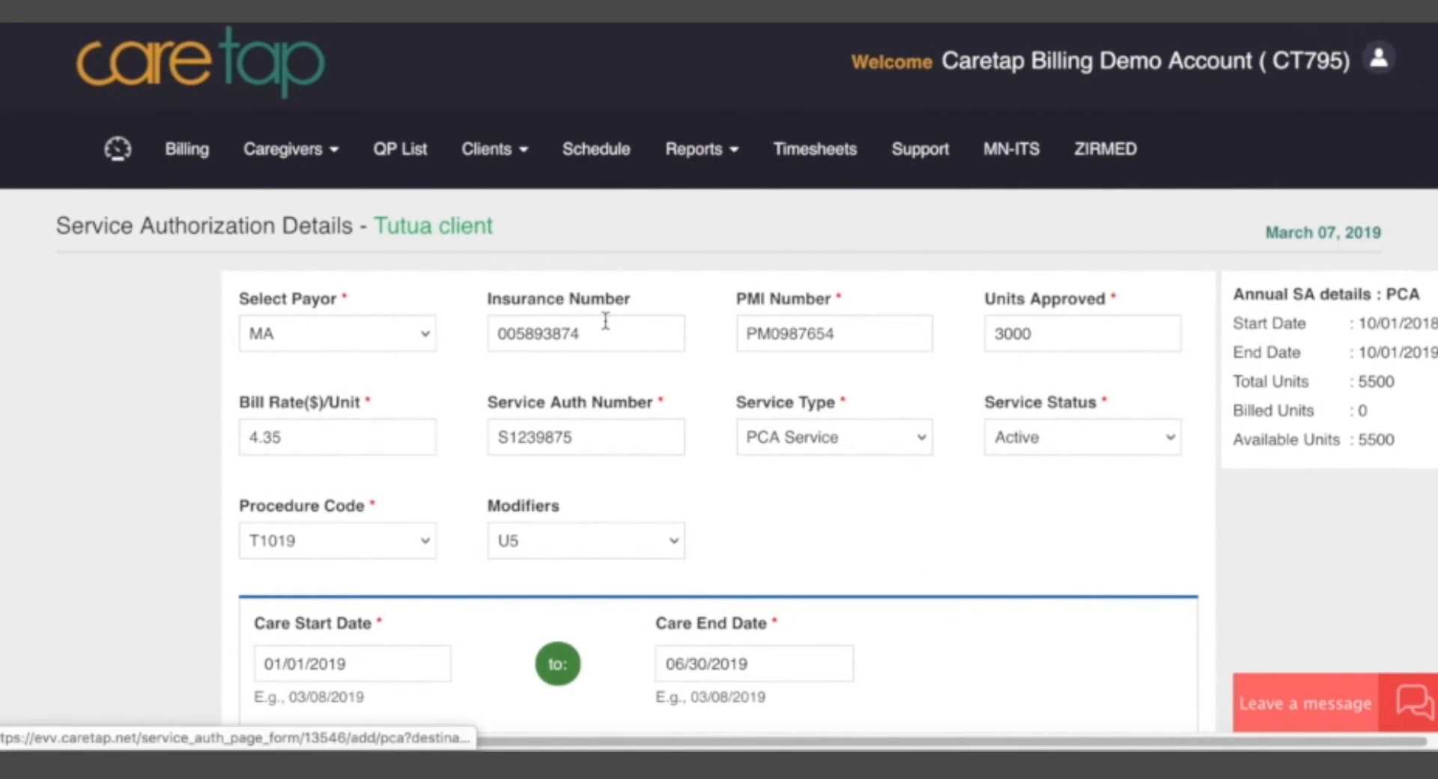
pyautogui.scroll(-3, 914, 577)
pyautogui.scroll(3, 869, 502)
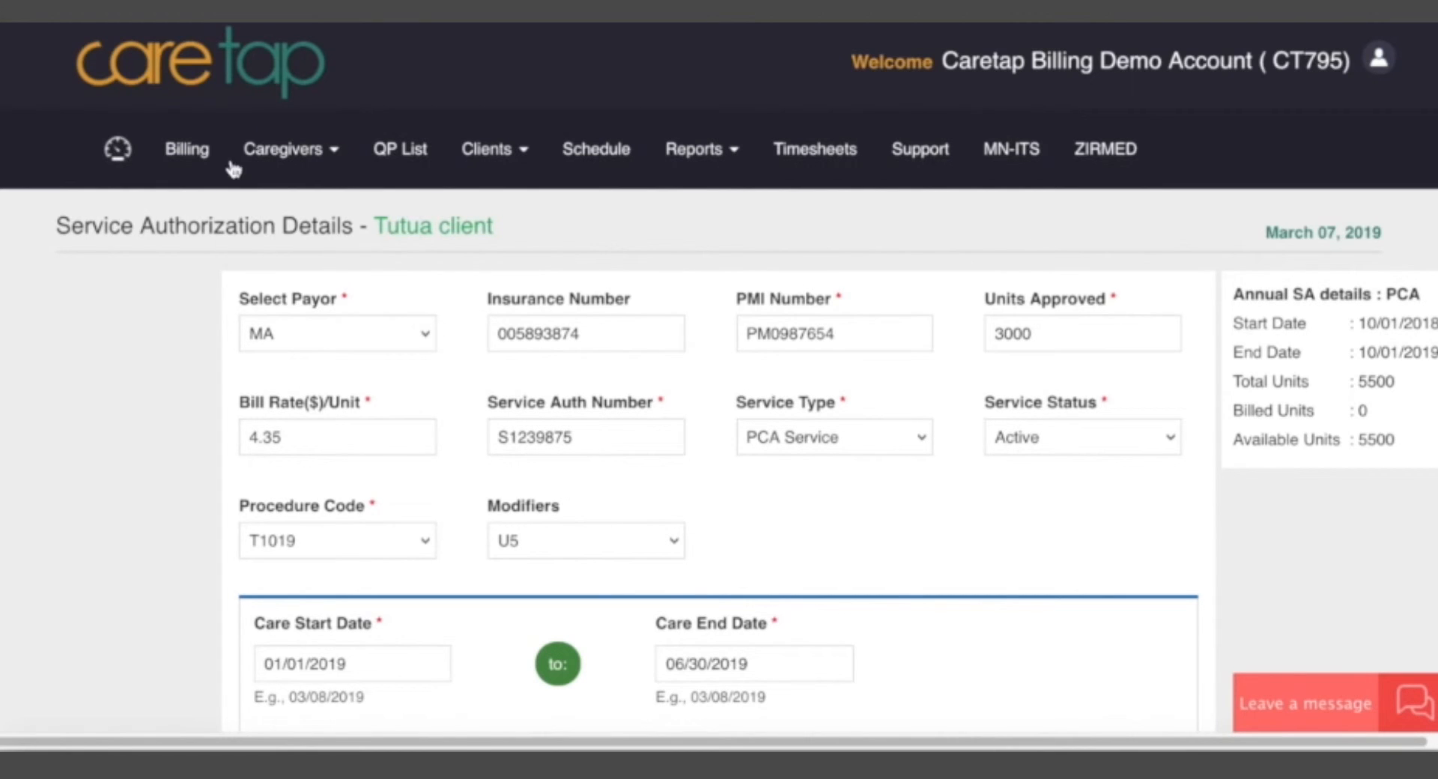
# Examine the active PCA authorization's status, care dates and hours per day and week in the client's authorization list.
pyautogui.scroll(-15, 571, 311)
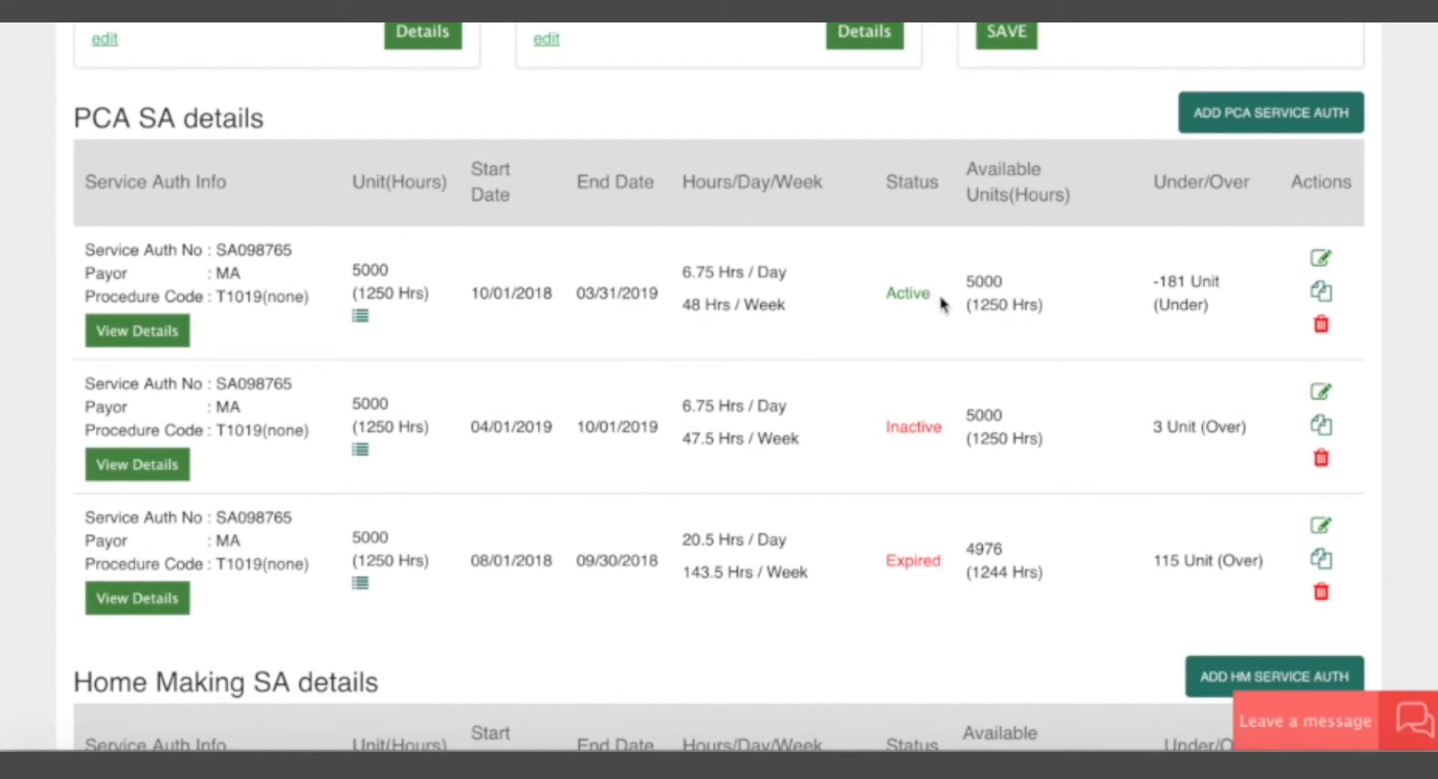
pyautogui.moveTo(936, 300); pyautogui.dragTo(897, 297)
pyautogui.click(897, 297)
pyautogui.moveTo(474, 294); pyautogui.dragTo(654, 296)
pyautogui.click(549, 299)
pyautogui.click(656, 296)
pyautogui.moveTo(433, 295); pyautogui.dragTo(832, 314)
pyautogui.click(832, 315)
# Check the active PCA authorization's available units and view its authorized activities.
pyautogui.moveTo(966, 279); pyautogui.dragTo(1001, 281)
pyautogui.click(1001, 281)
pyautogui.moveTo(965, 309); pyautogui.dragTo(1014, 303)
pyautogui.click(1019, 304)
pyautogui.click(363, 322)
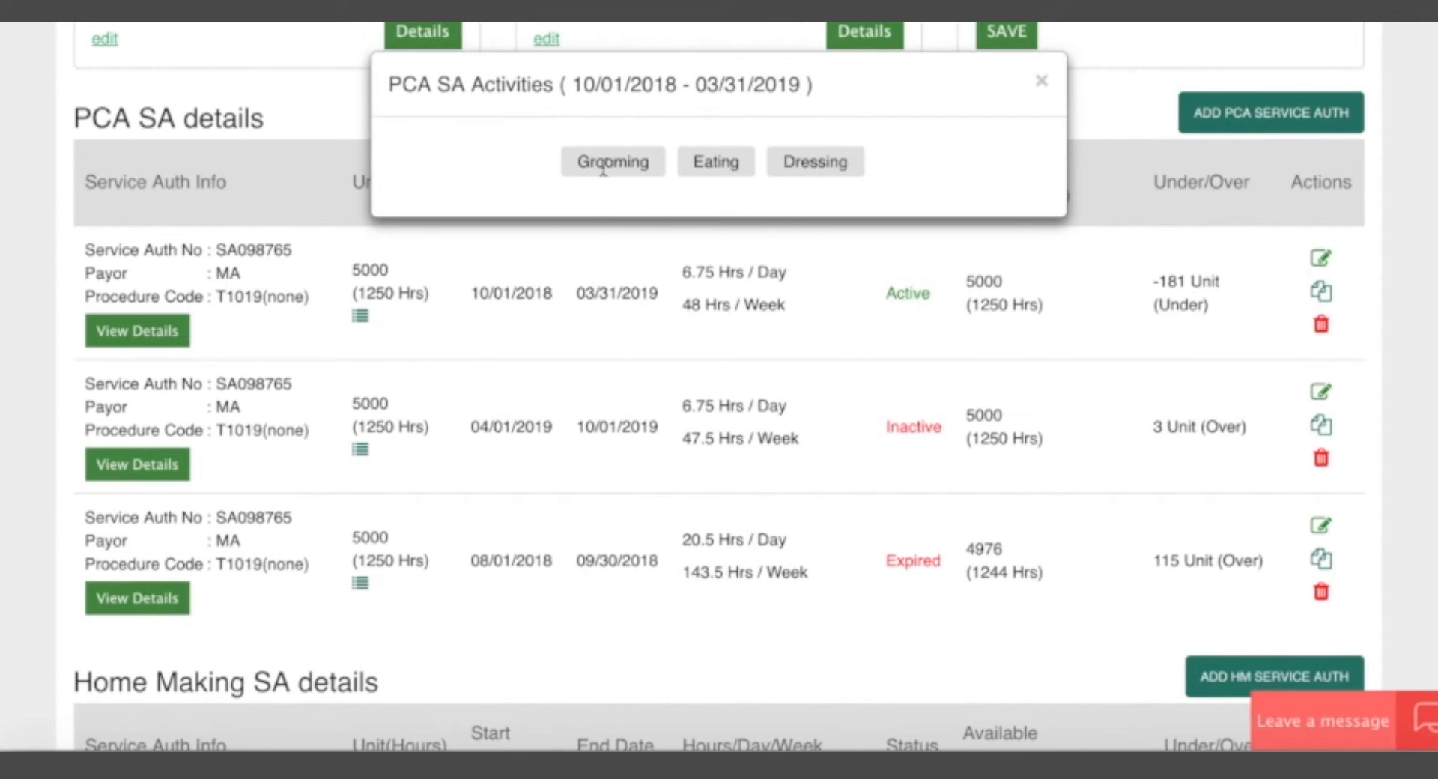
pyautogui.click(1042, 80)
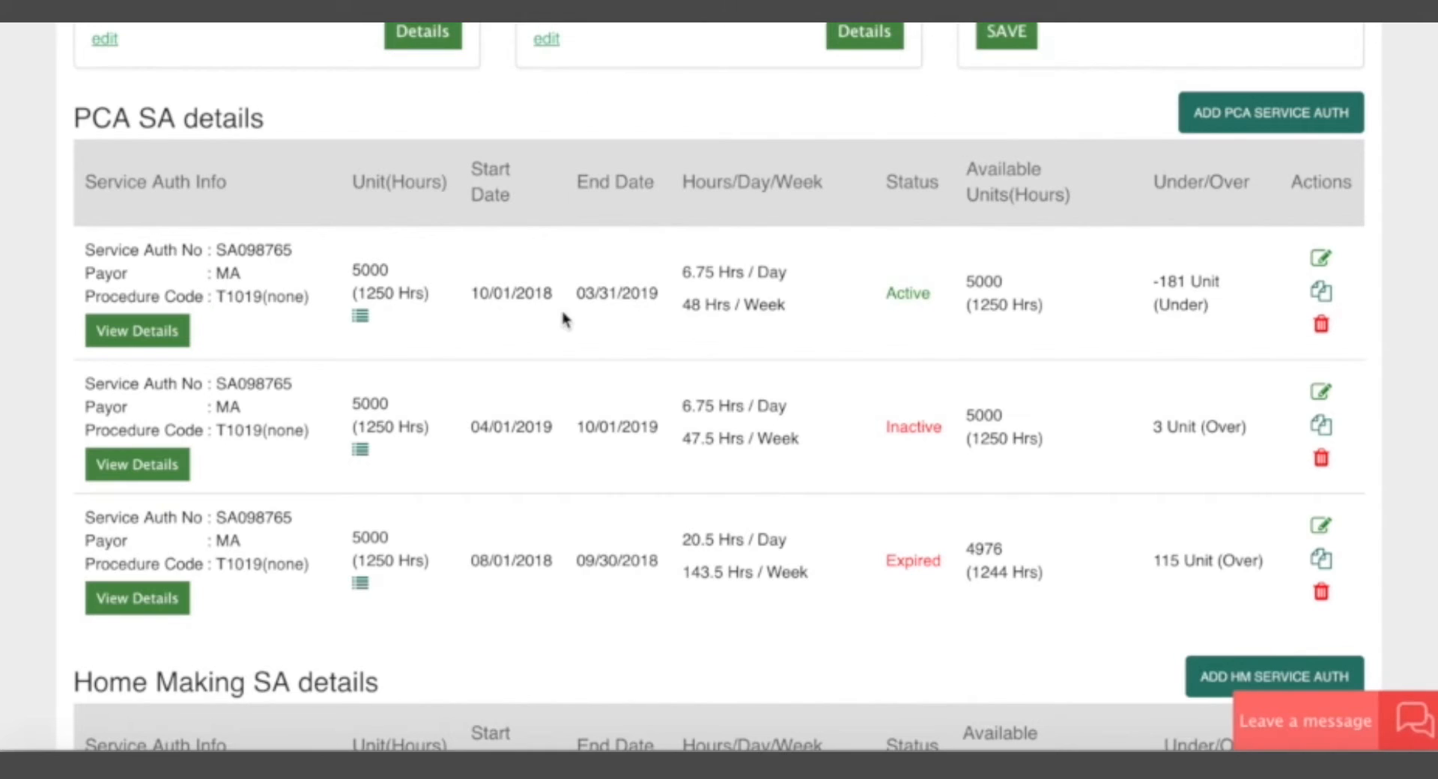
# Check the inactive PCA authorization's care dates and compare the hours per day and week across the PCA authorizations.
pyautogui.scroll(-2, 525, 450)
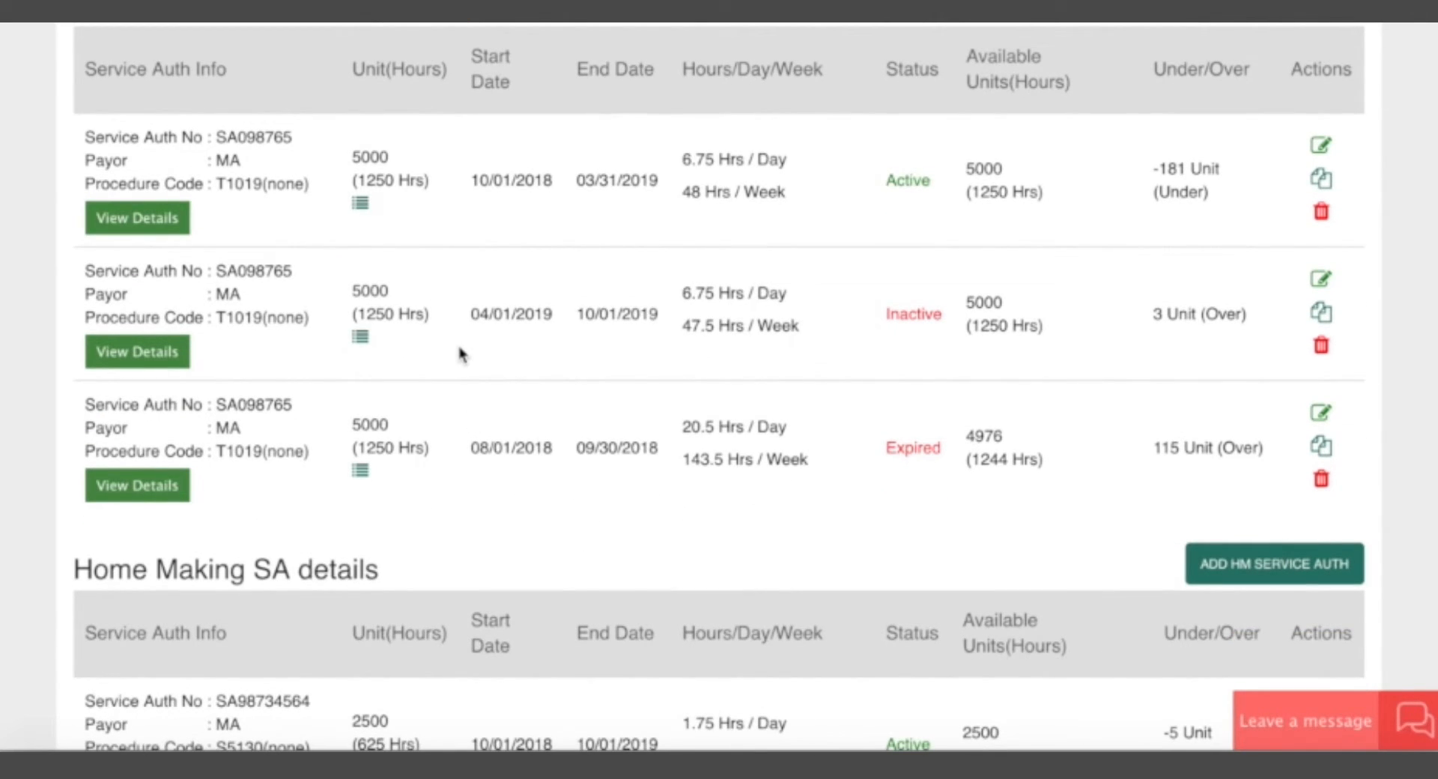
pyautogui.moveTo(471, 314); pyautogui.dragTo(658, 322)
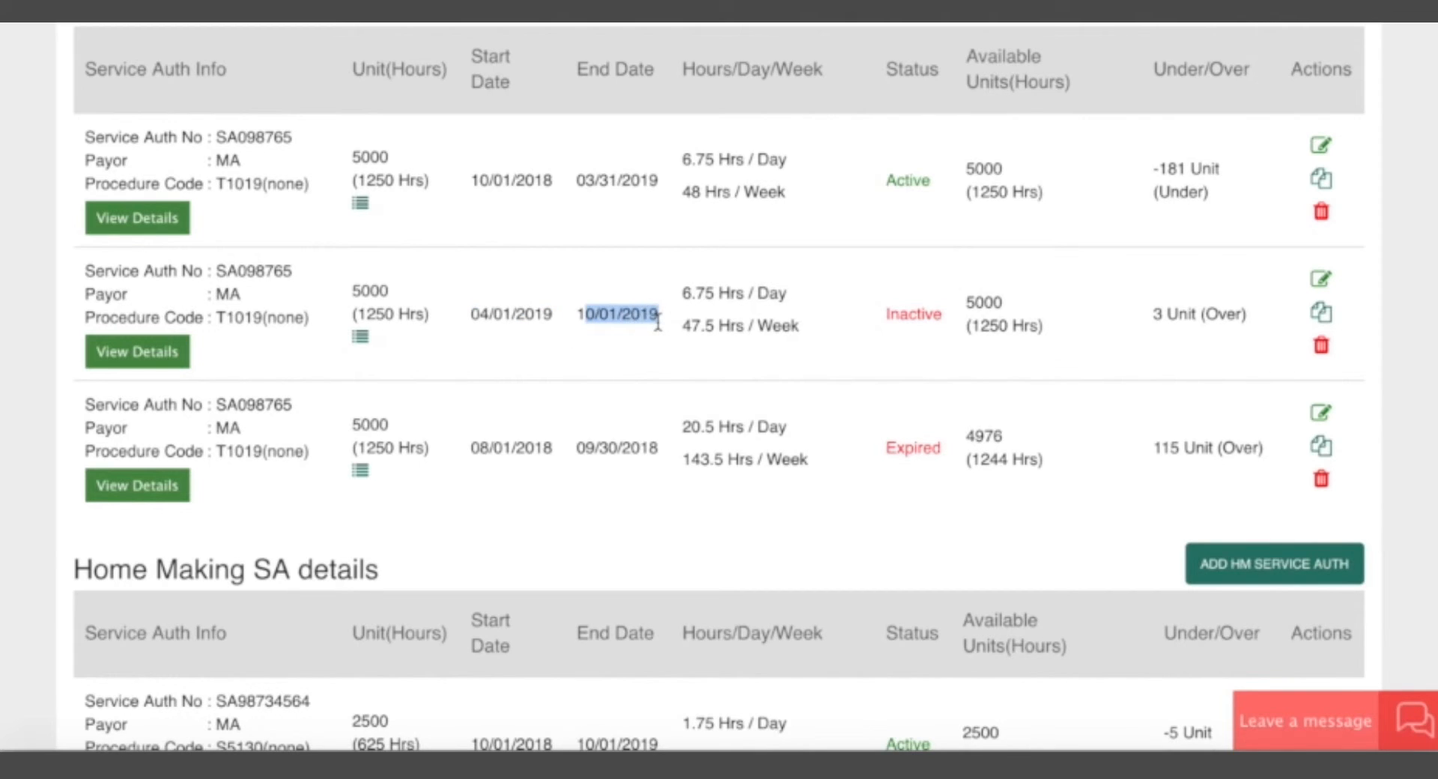
pyautogui.click(658, 322)
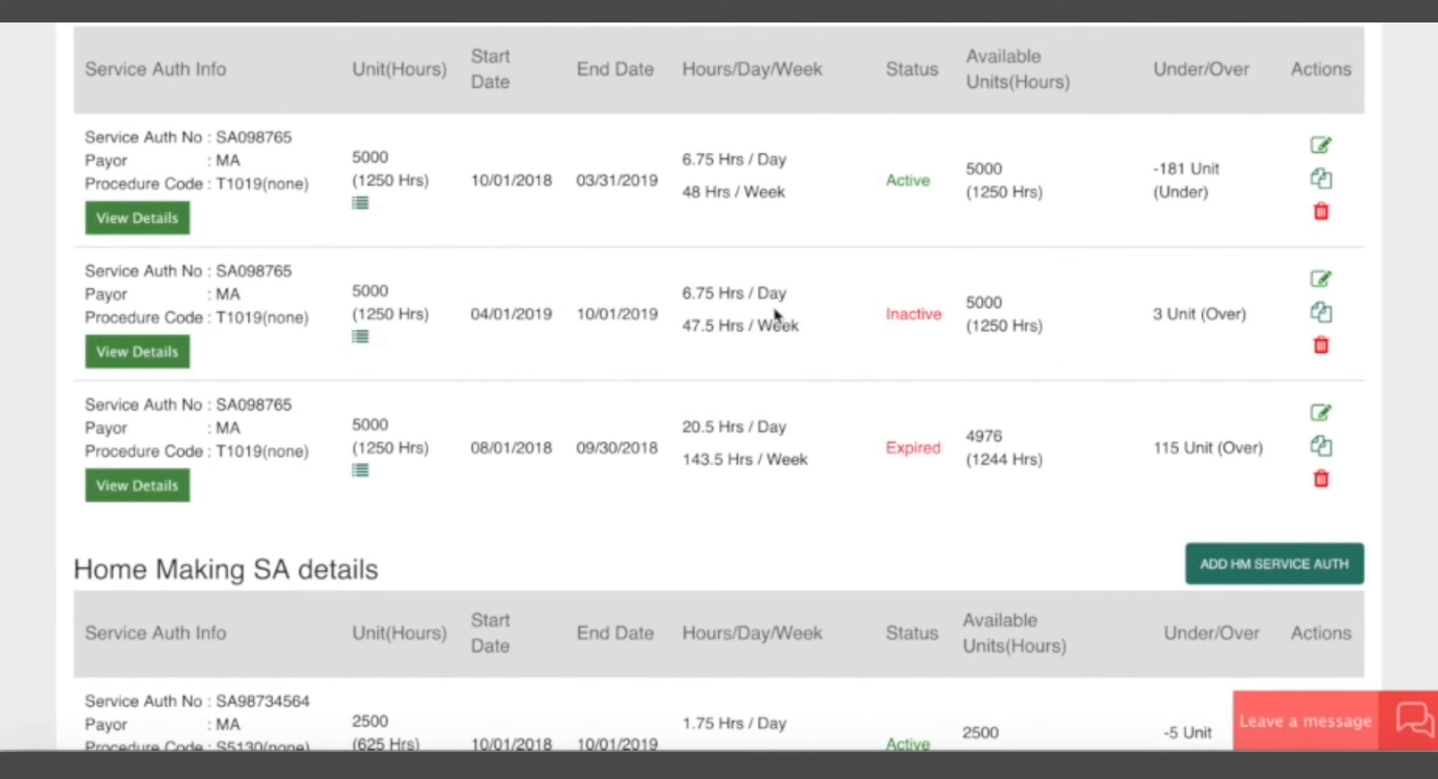
pyautogui.scroll(1, 749, 206)
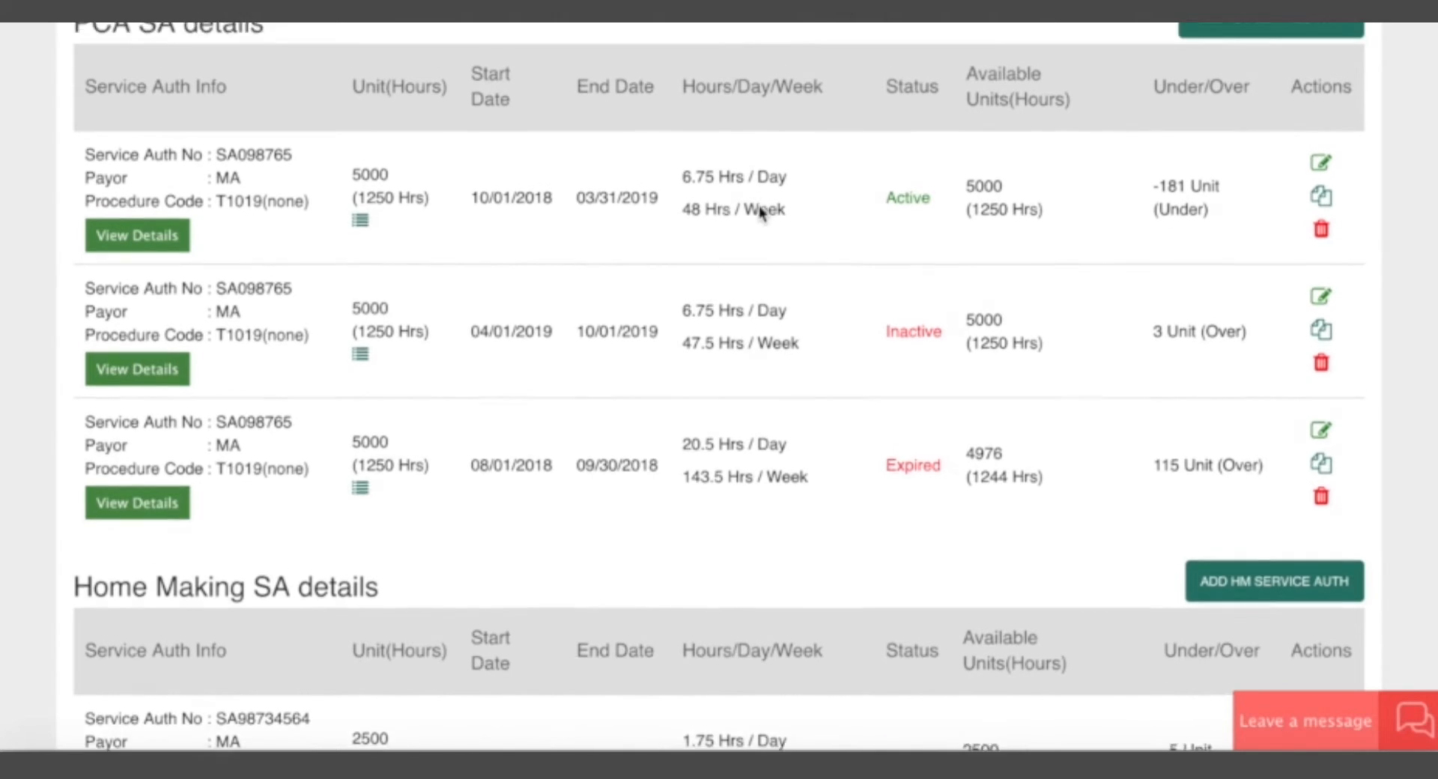
pyautogui.scroll(2, 761, 212)
pyautogui.moveTo(683, 203); pyautogui.dragTo(802, 212)
pyautogui.click(799, 218)
pyautogui.moveTo(671, 257); pyautogui.dragTo(781, 250)
pyautogui.click(783, 251)
# Check the end date of the expired PCA authorization.
pyautogui.scroll(-2, 722, 552)
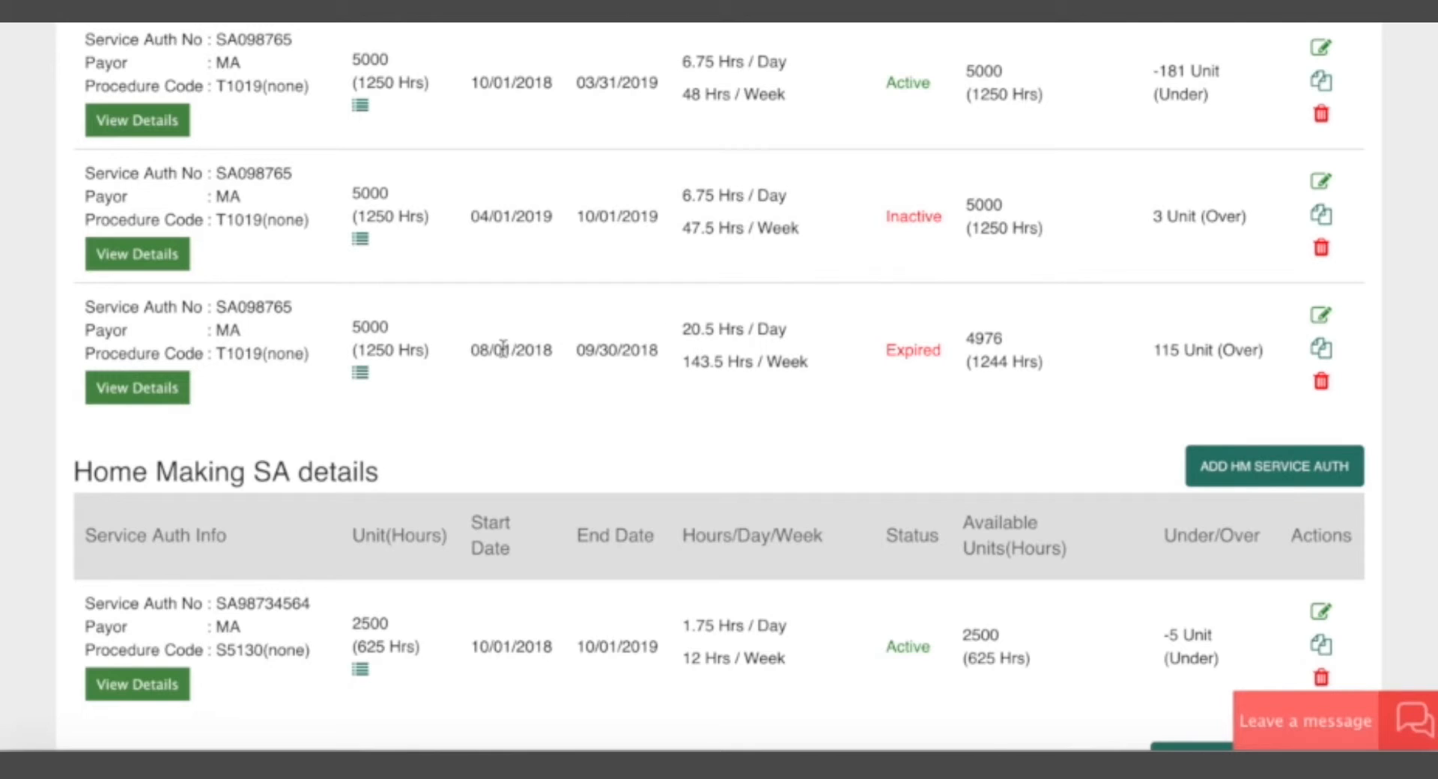
pyautogui.moveTo(584, 352); pyautogui.dragTo(659, 349)
pyautogui.click(654, 350)
# Examine the start and end dates of the Home Making service authorization.
pyautogui.scroll(-1, 826, 474)
pyautogui.scroll(-5, 672, 495)
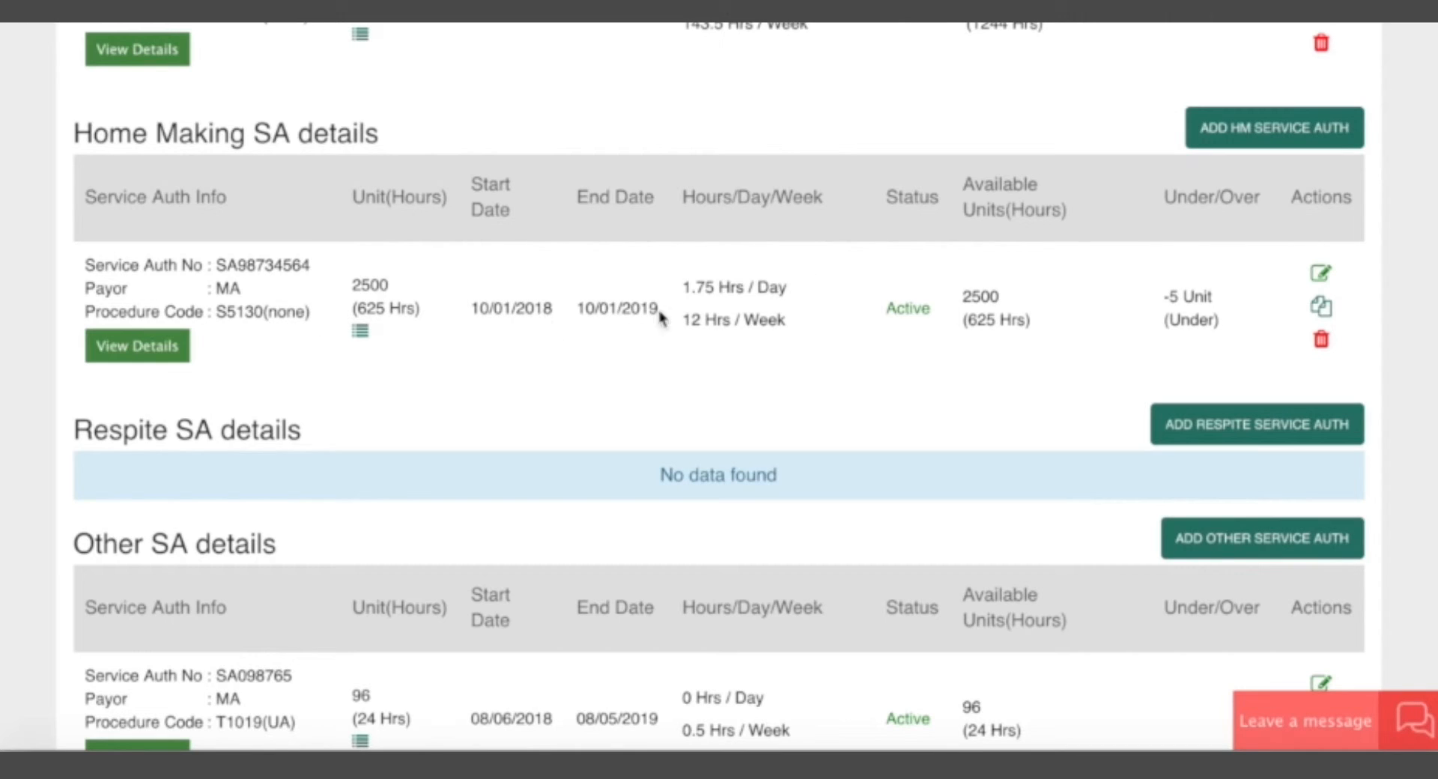
pyautogui.doubleClick(478, 310)
pyautogui.click(609, 315)
pyautogui.moveTo(494, 314); pyautogui.dragTo(626, 313)
pyautogui.click(549, 313)
pyautogui.click(627, 313)
# Examine the T1019(UC) authorization under Other SA details, including its authorization info, care dates and available units.
pyautogui.scroll(-5, 751, 440)
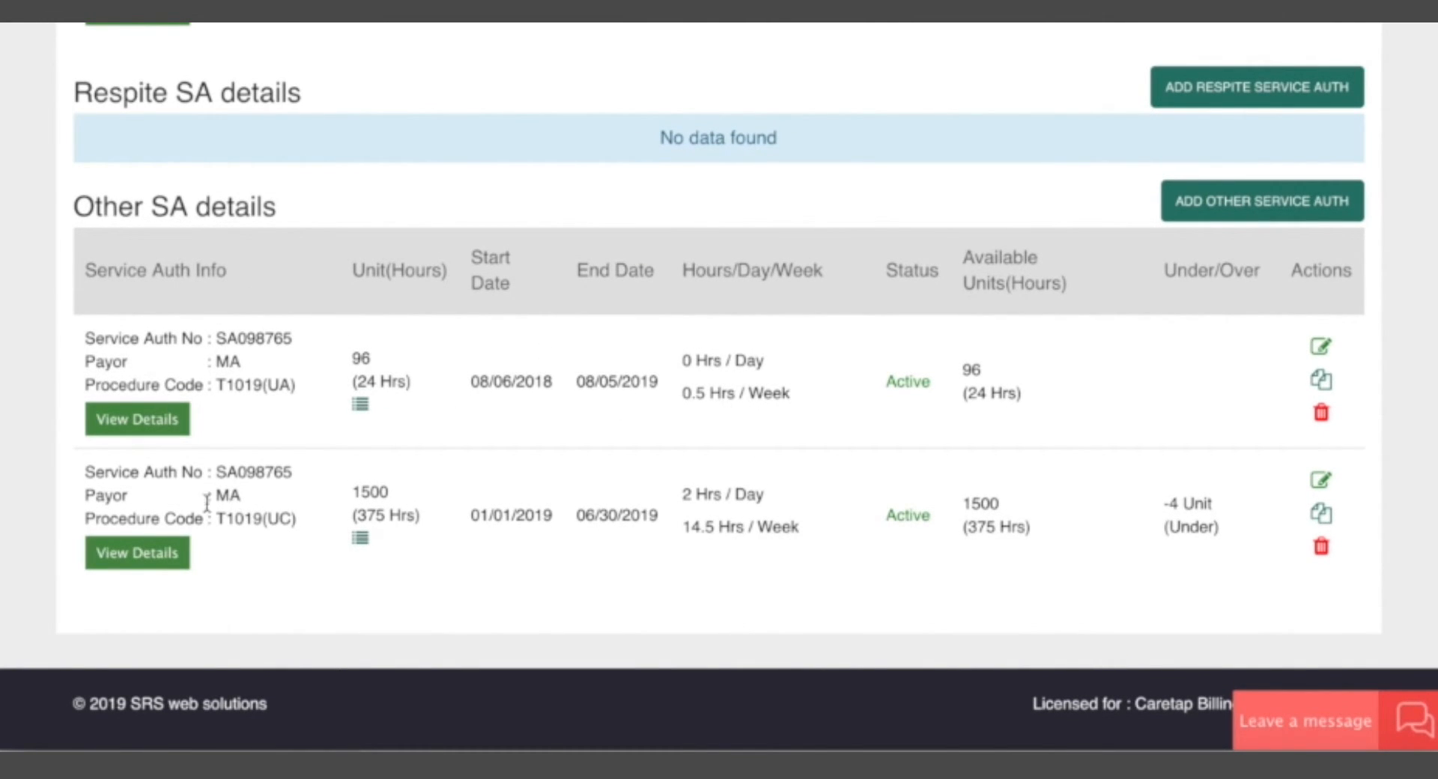
pyautogui.moveTo(224, 515); pyautogui.dragTo(97, 475)
pyautogui.click(320, 525)
pyautogui.click(96, 475)
pyautogui.moveTo(475, 514); pyautogui.dragTo(668, 530)
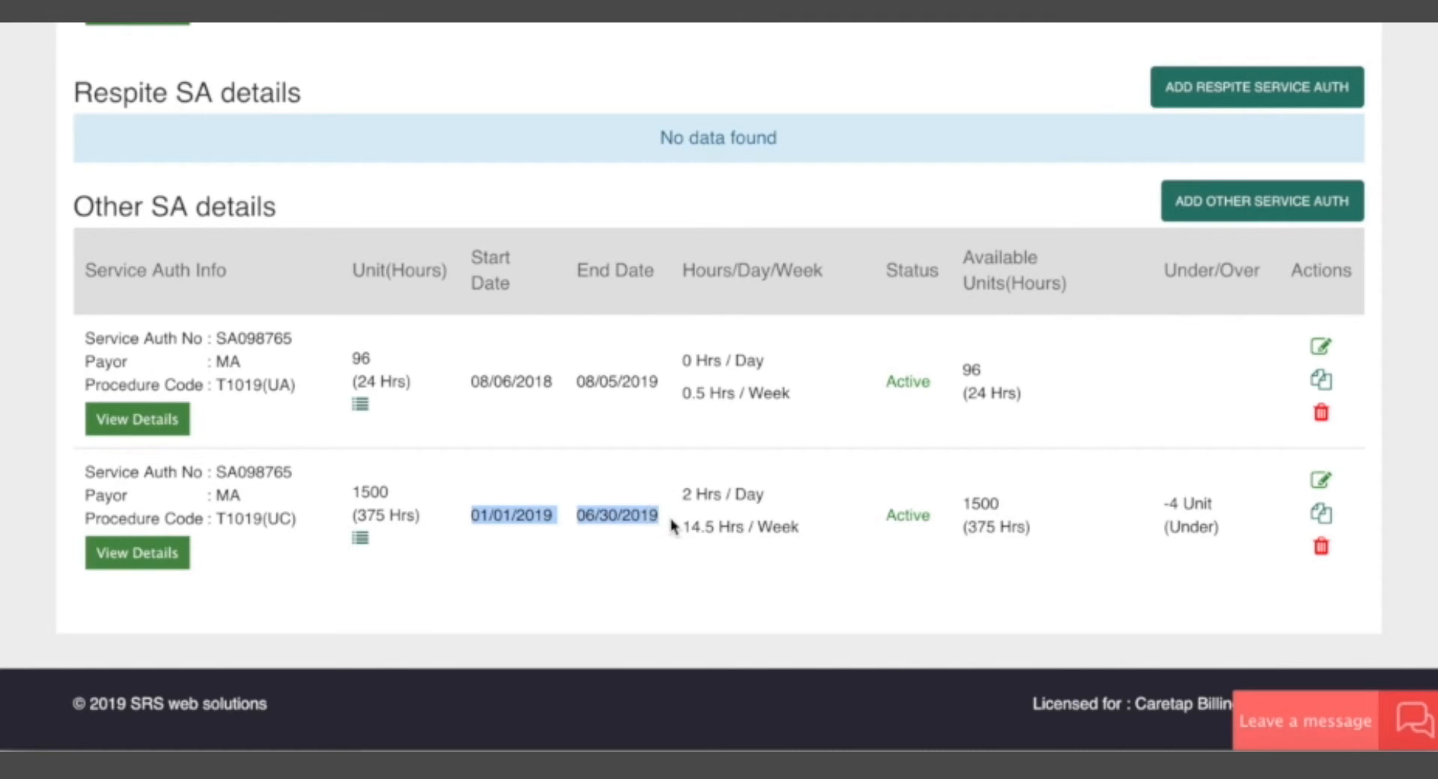
pyautogui.click(668, 530)
pyautogui.moveTo(969, 504); pyautogui.dragTo(1046, 523)
pyautogui.click(1049, 524)
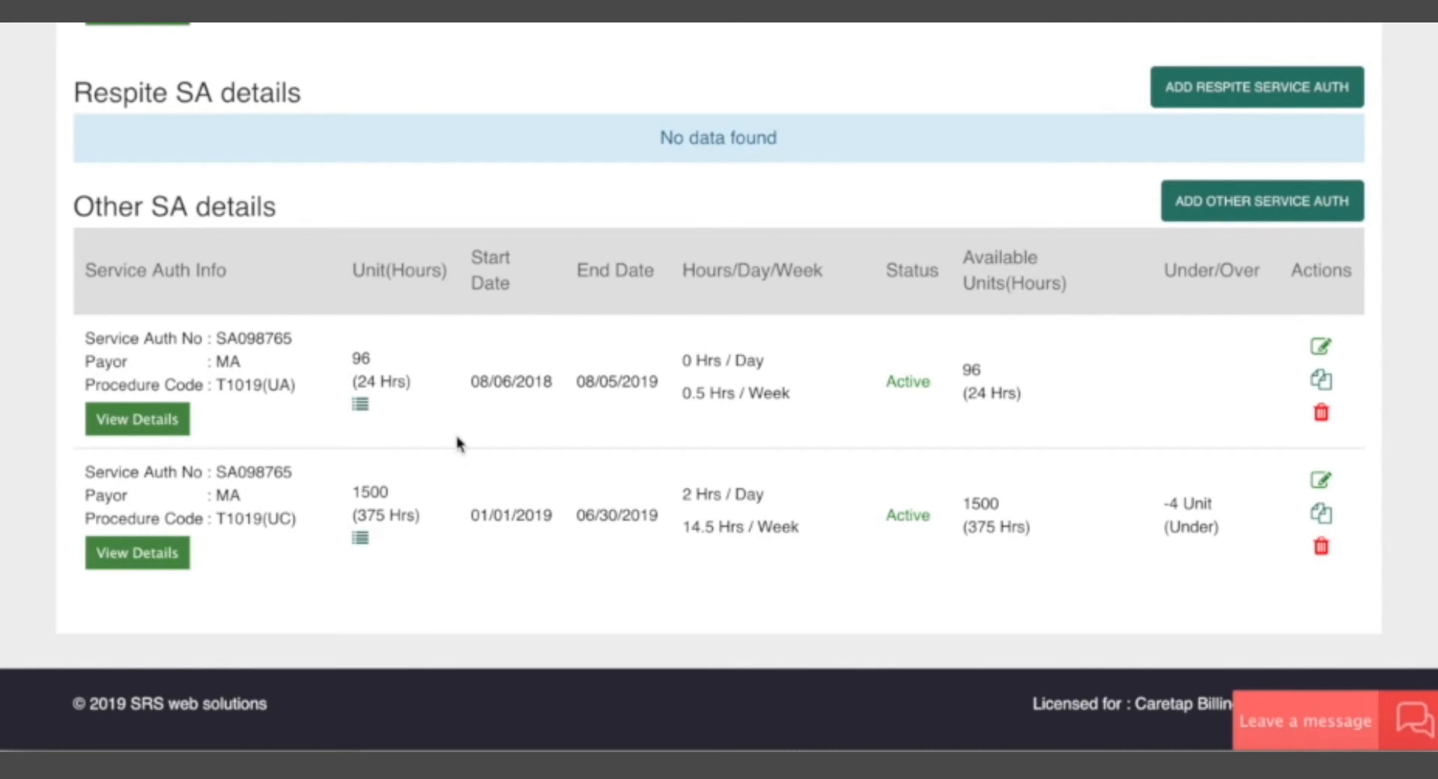
# Check the payor, procedure code and care dates of the T1019(UA) authorization under Other SA details.
pyautogui.moveTo(216, 360); pyautogui.dragTo(274, 381)
pyautogui.click(283, 379)
pyautogui.moveTo(482, 385); pyautogui.dragTo(629, 389)
pyautogui.click(653, 384)
# Return to the PCA authorizations and examine the active one's care dates, hours and status.
pyautogui.scroll(20, 815, 391)
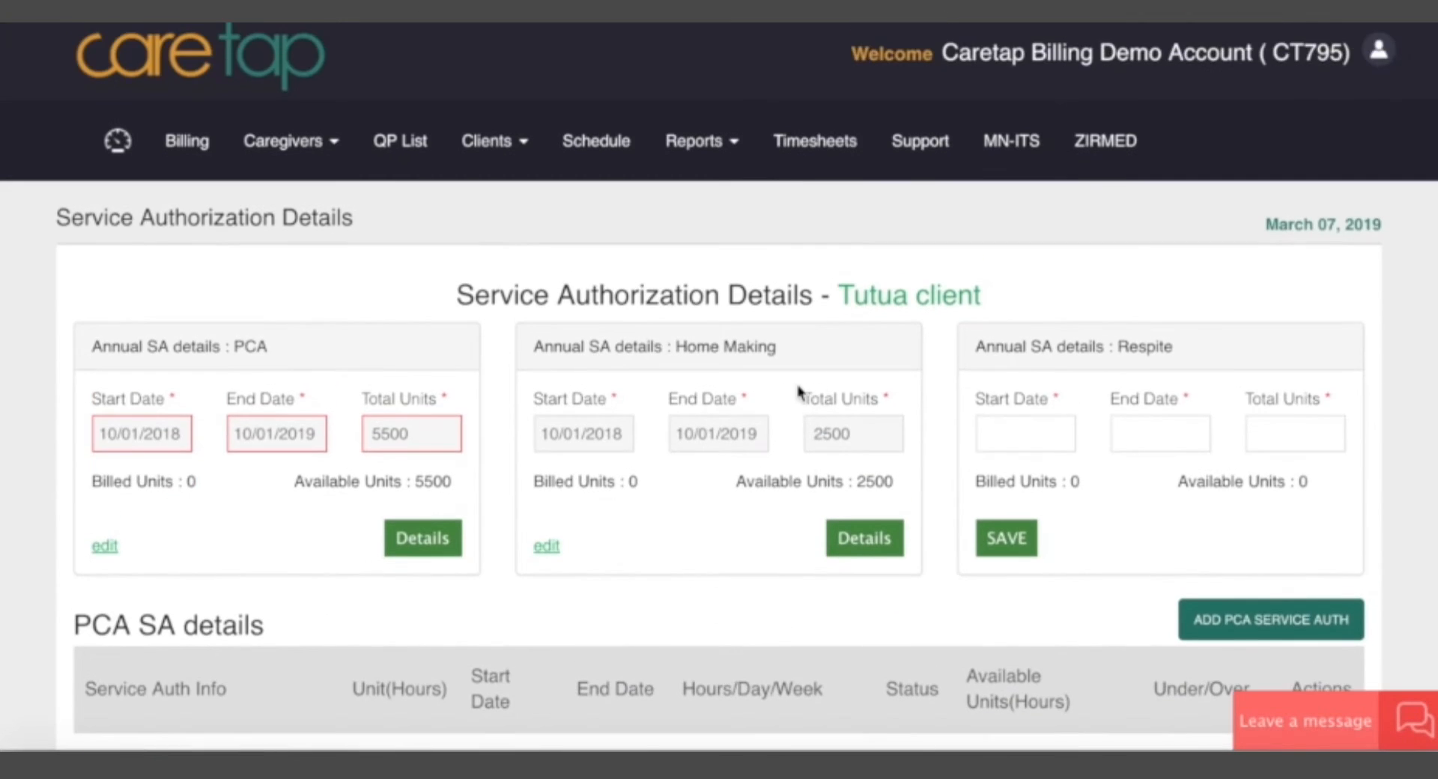
pyautogui.scroll(-9, 645, 620)
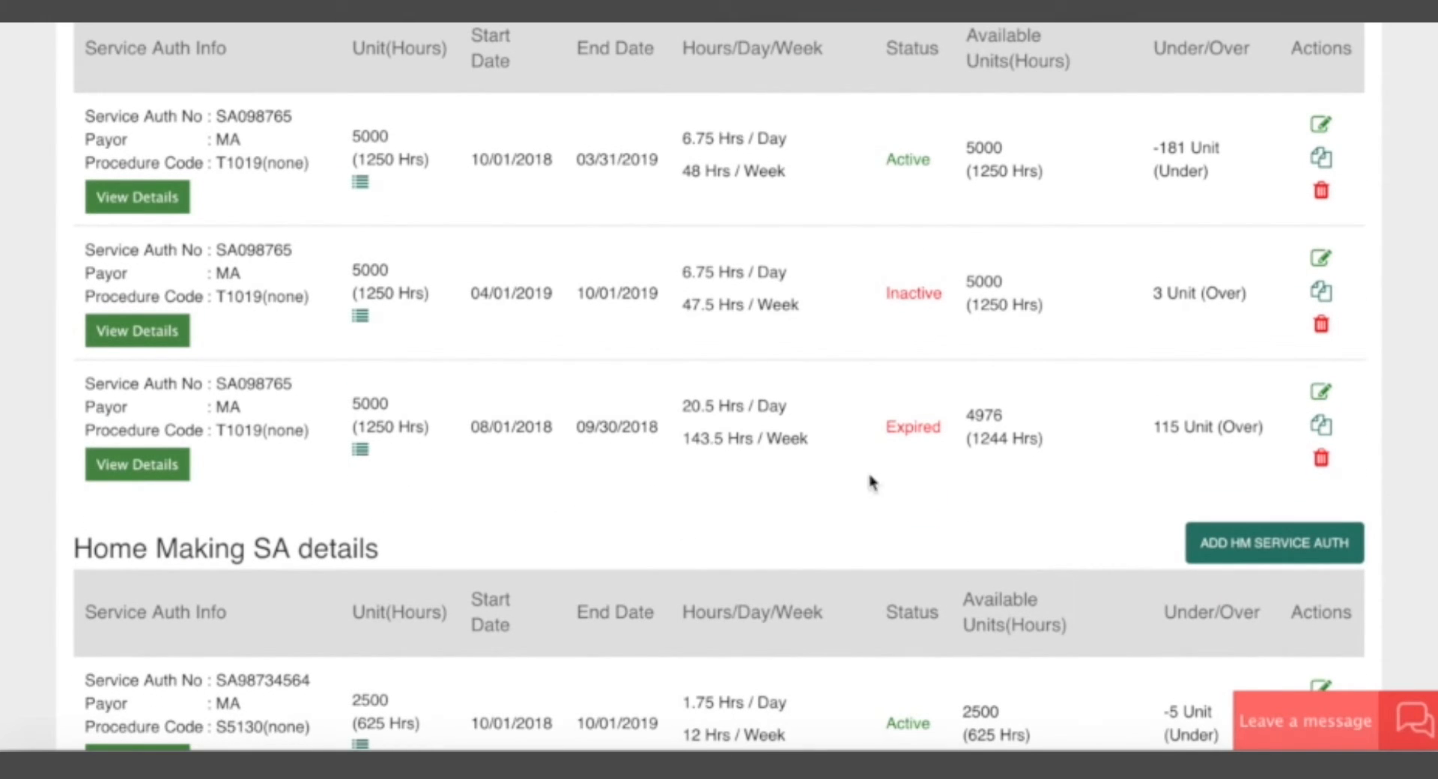
pyautogui.scroll(1, 897, 362)
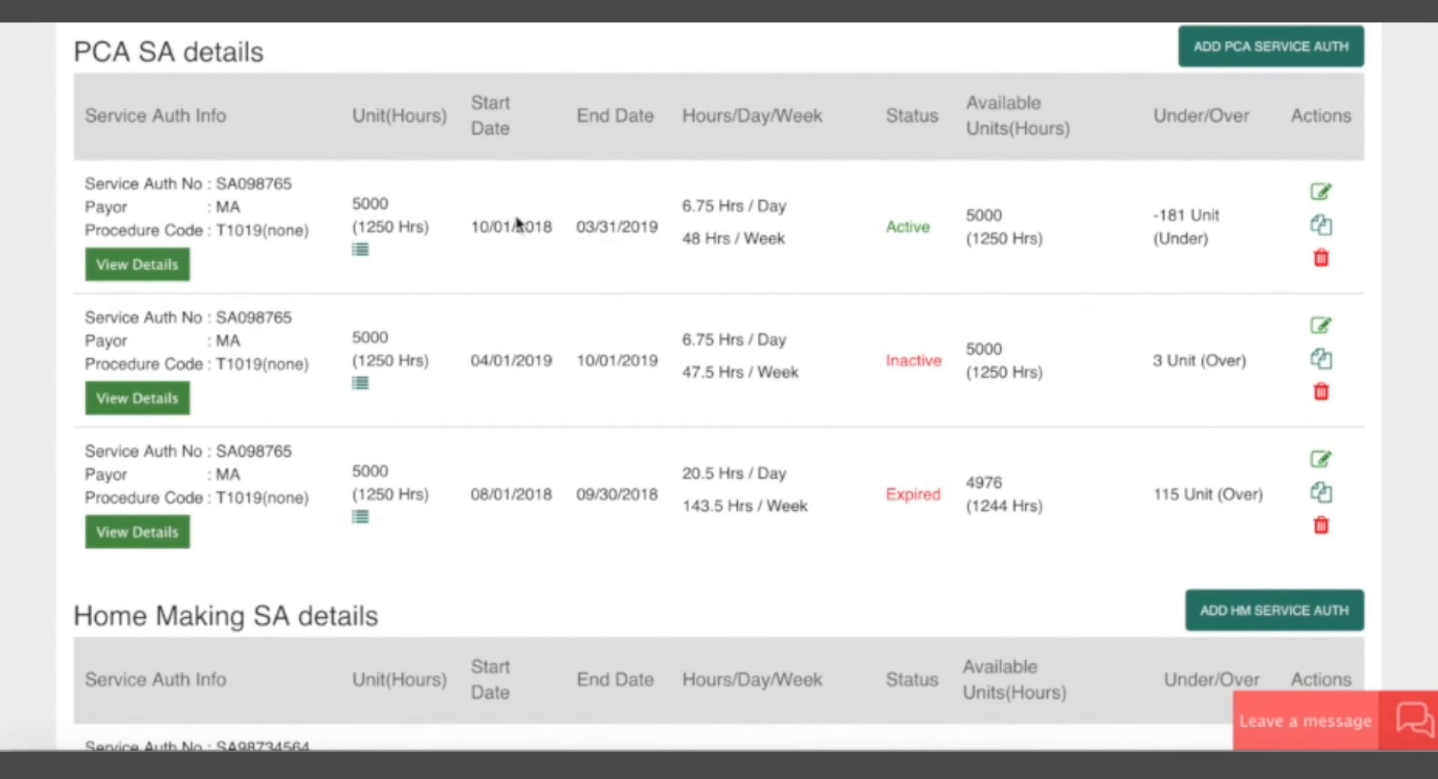
pyautogui.moveTo(475, 223); pyautogui.dragTo(636, 229)
pyautogui.click(660, 225)
pyautogui.click(473, 231)
pyautogui.click(637, 228)
pyautogui.moveTo(474, 225); pyautogui.dragTo(632, 225)
pyautogui.click(643, 225)
pyautogui.moveTo(473, 224); pyautogui.dragTo(951, 257)
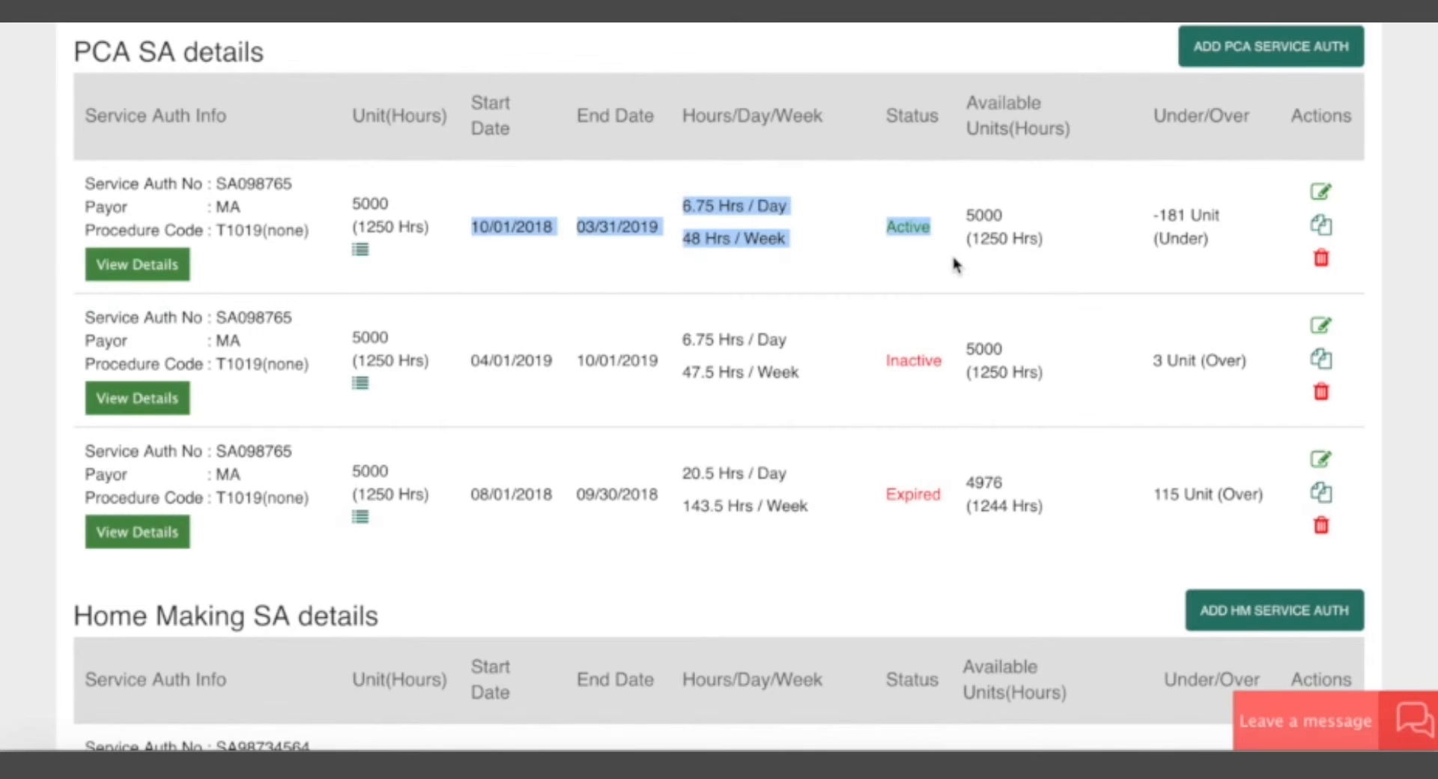
pyautogui.click(914, 238)
pyautogui.moveTo(474, 226); pyautogui.dragTo(684, 232)
pyautogui.click(684, 234)
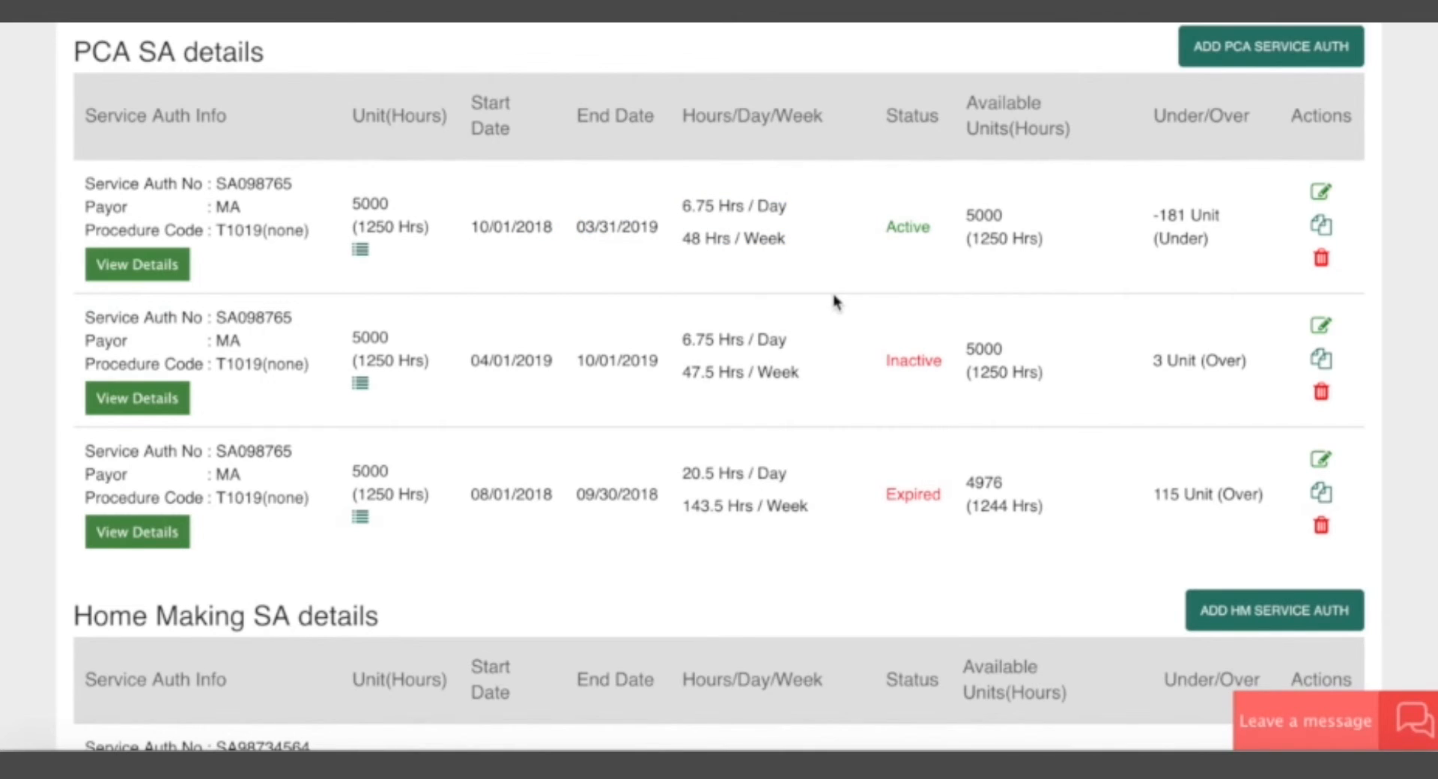
# Check the end date of the active PCA authorization.
pyautogui.moveTo(577, 228); pyautogui.dragTo(600, 229)
pyautogui.click(630, 231)
pyautogui.moveTo(581, 227); pyautogui.dragTo(639, 228)
pyautogui.click(645, 227)
pyautogui.click(642, 228)
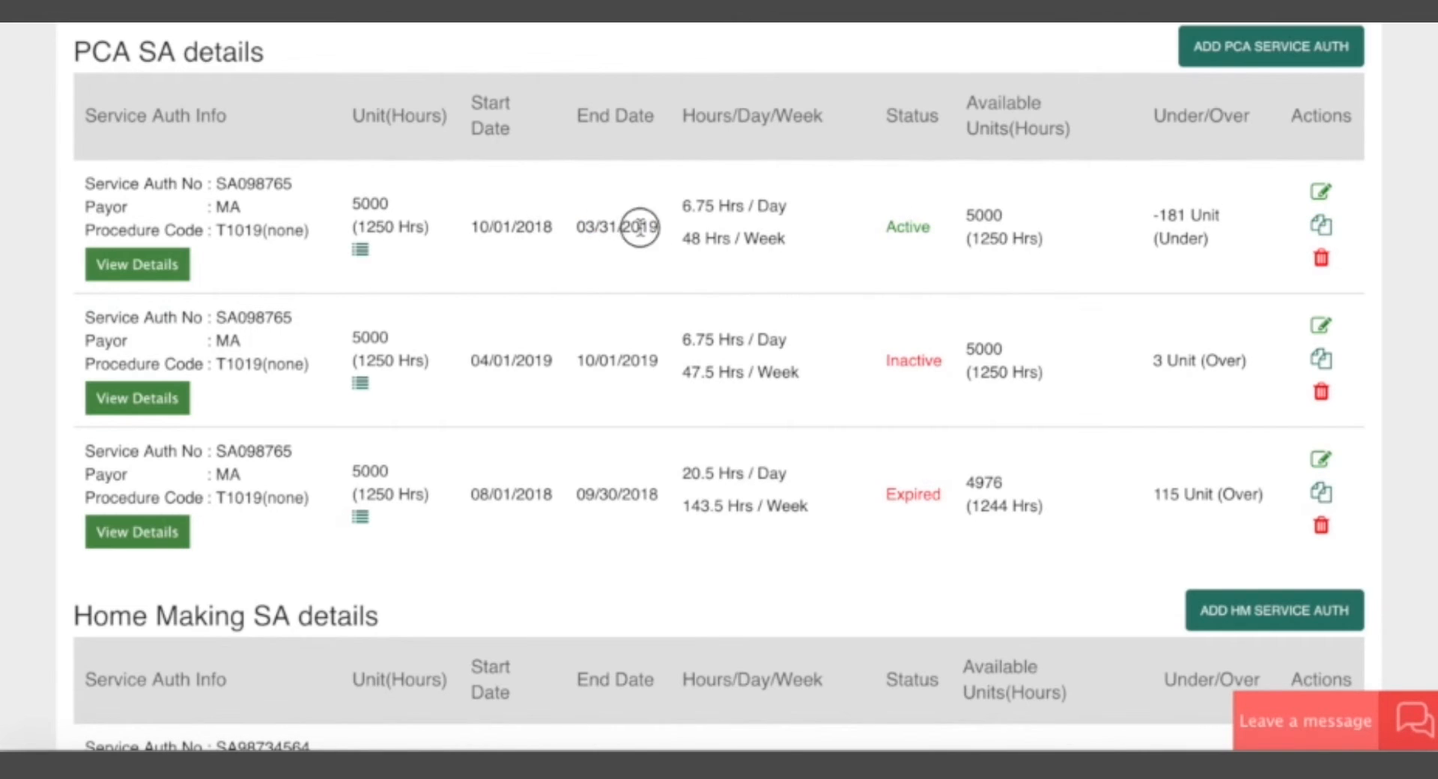
# Edit the active PCA authorization and set its care end date to 03/01/2019.
pyautogui.click(1320, 193)
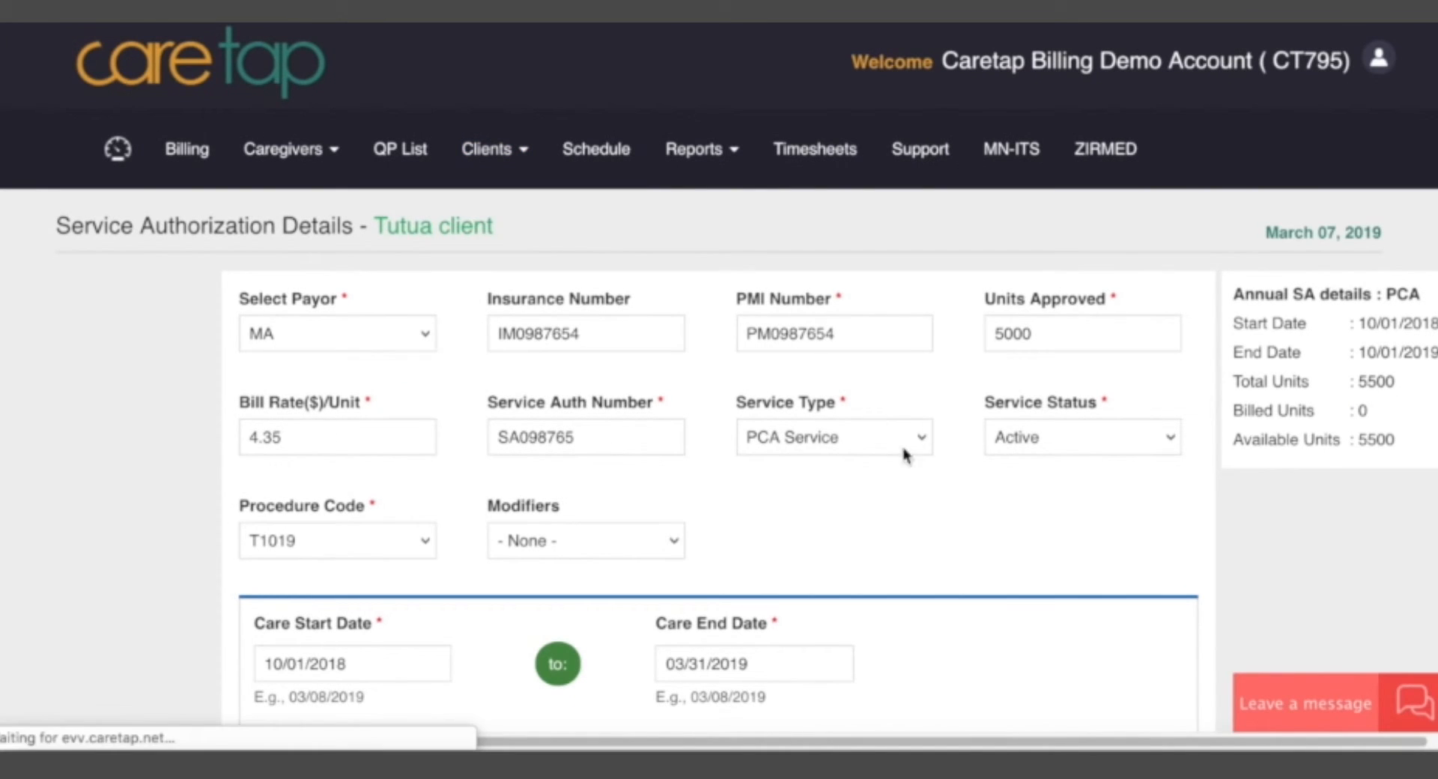
pyautogui.scroll(-4, 1076, 532)
pyautogui.click(725, 383)
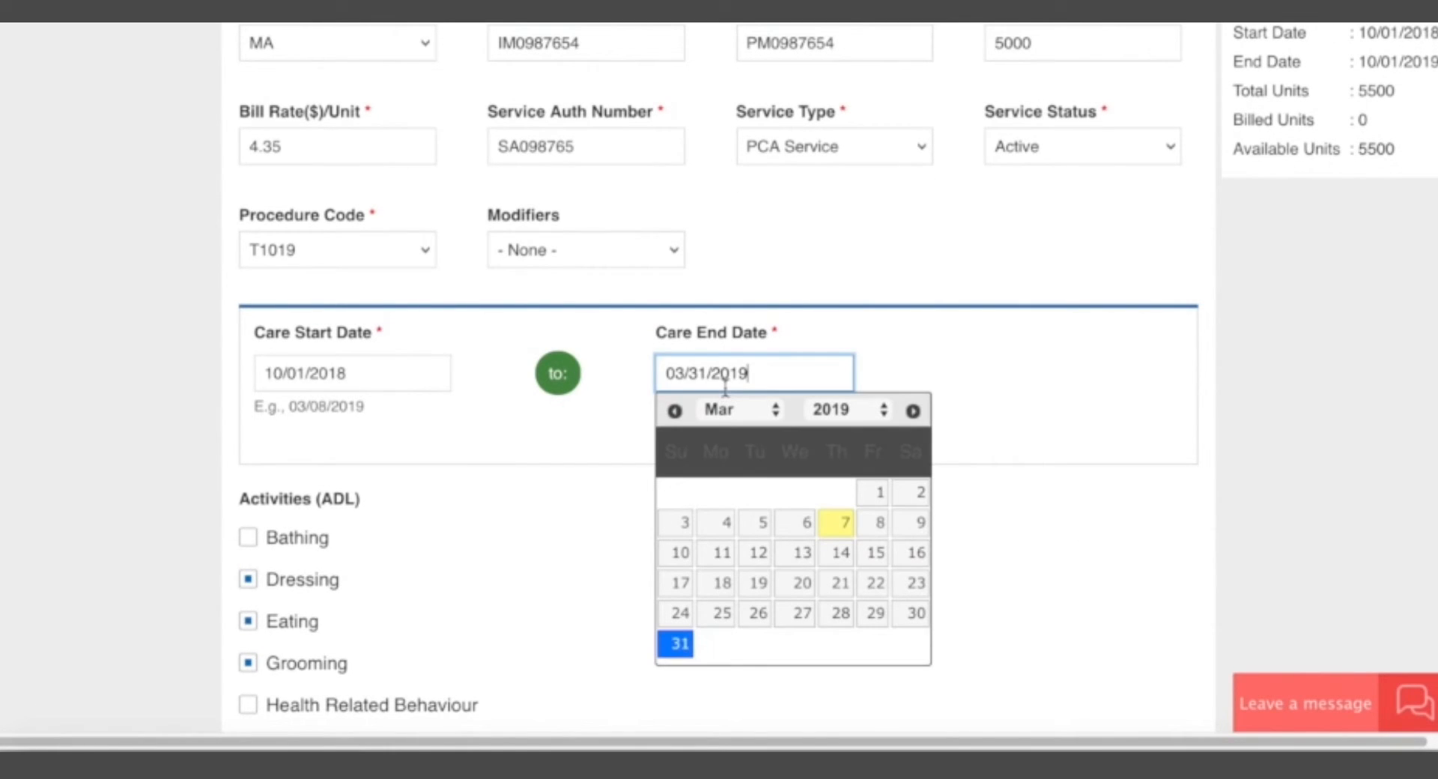
pyautogui.click(883, 495)
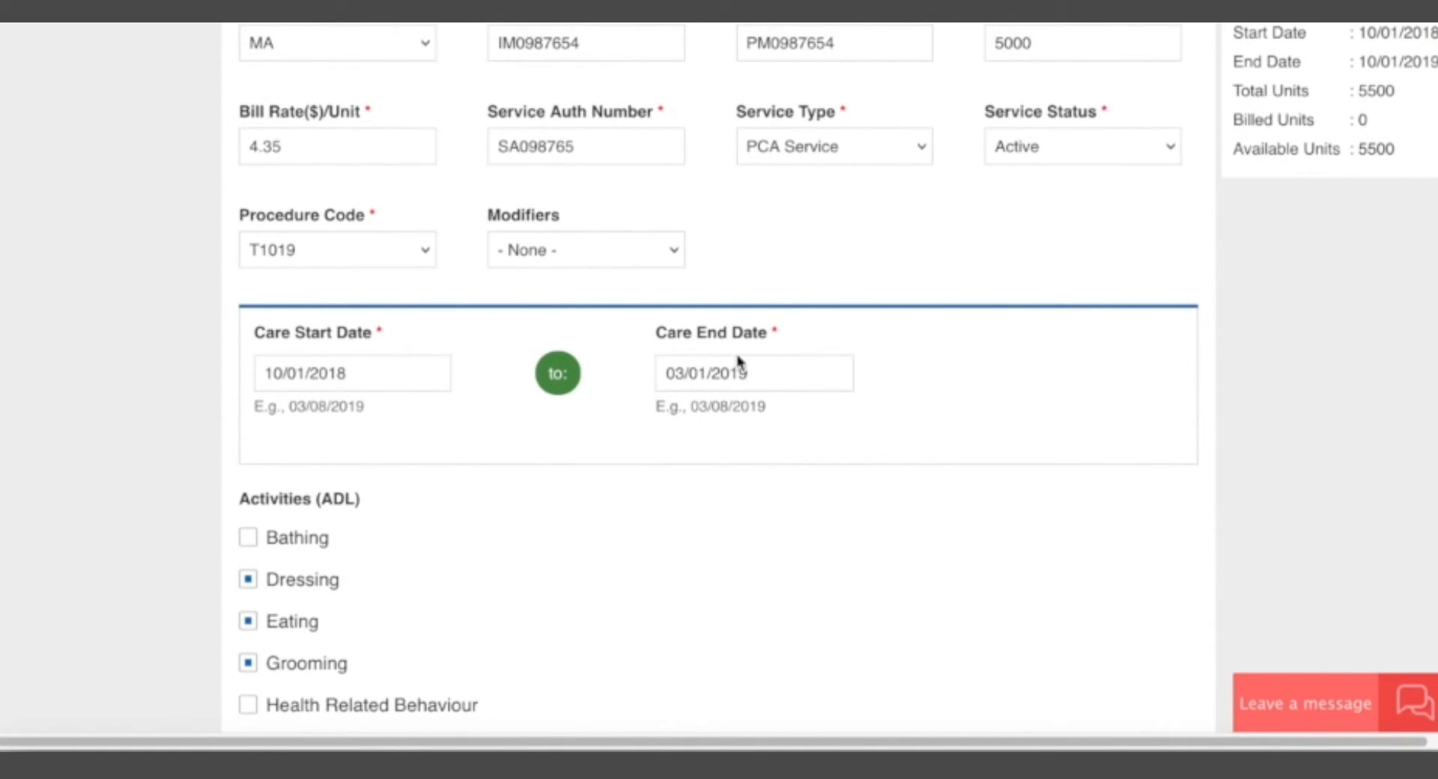
# Set the service status of the edited PCA authorization to Expired and save it.
pyautogui.click(1111, 147)
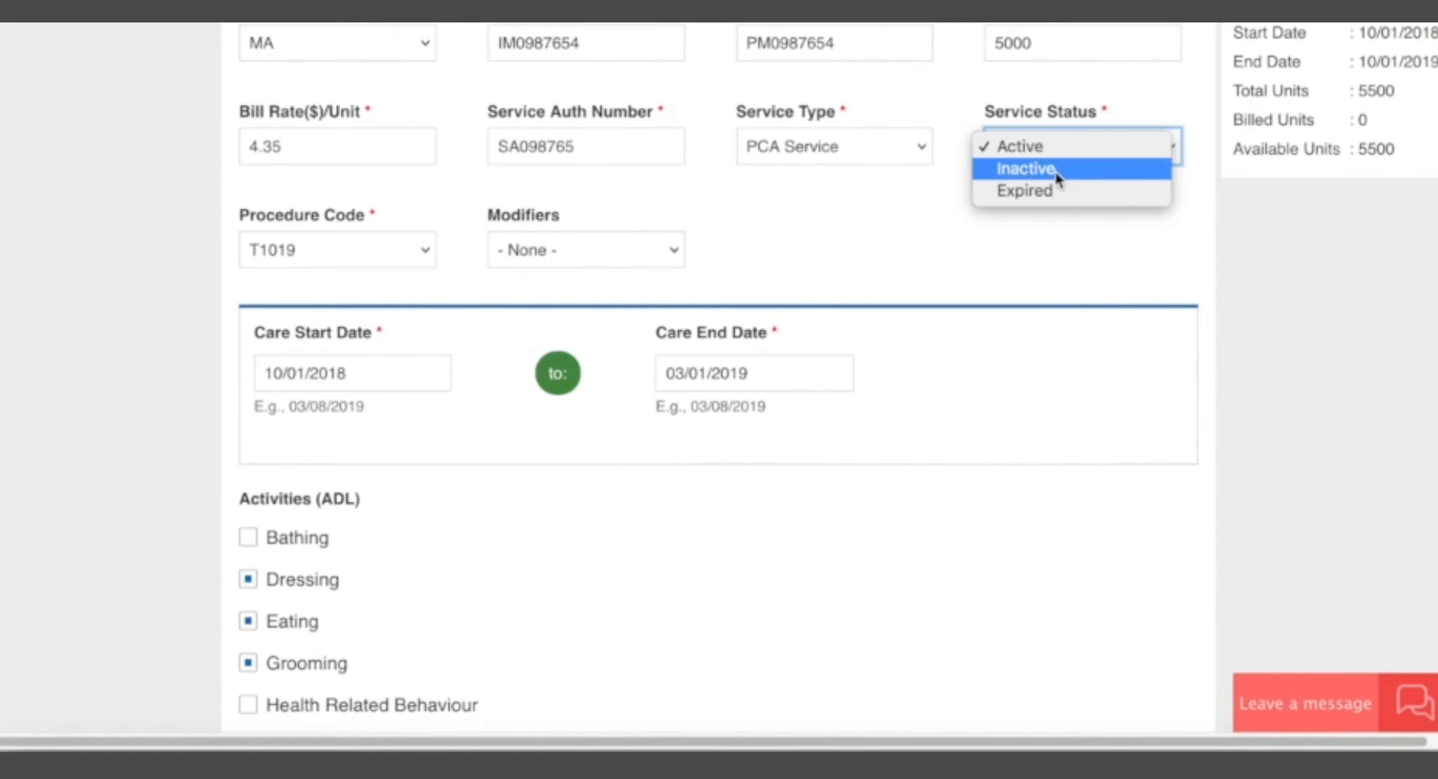
pyautogui.click(1048, 192)
pyautogui.click(821, 423)
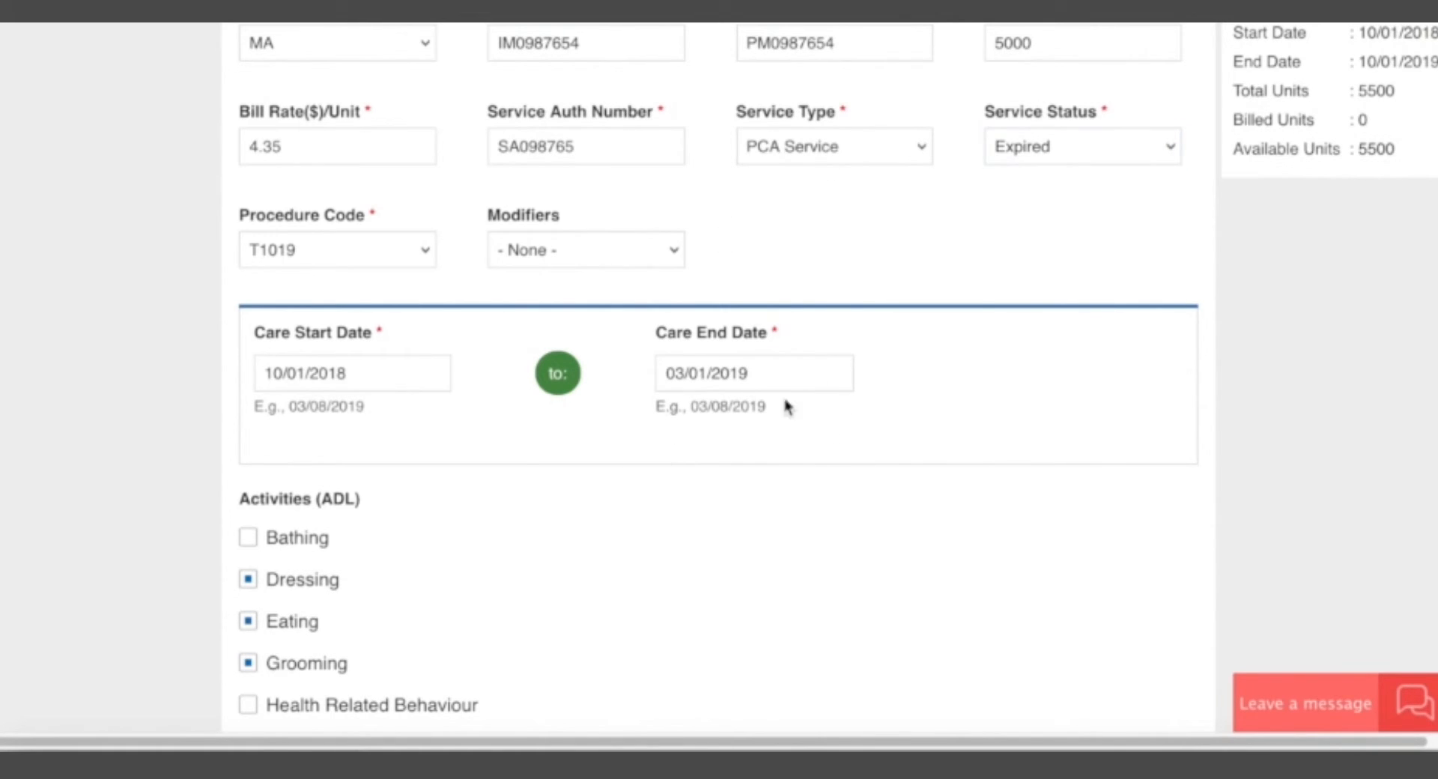
pyautogui.scroll(-10, 645, 491)
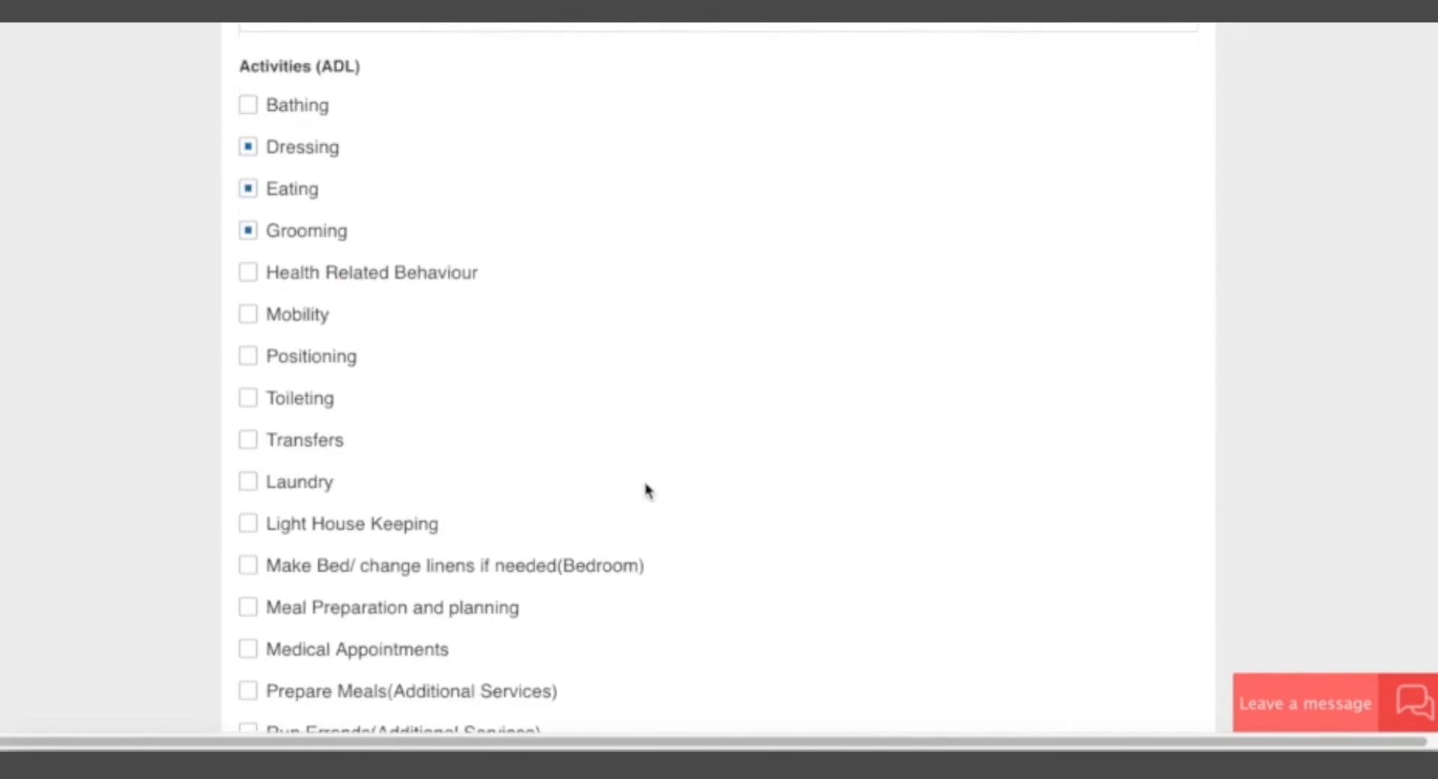
pyautogui.click(286, 561)
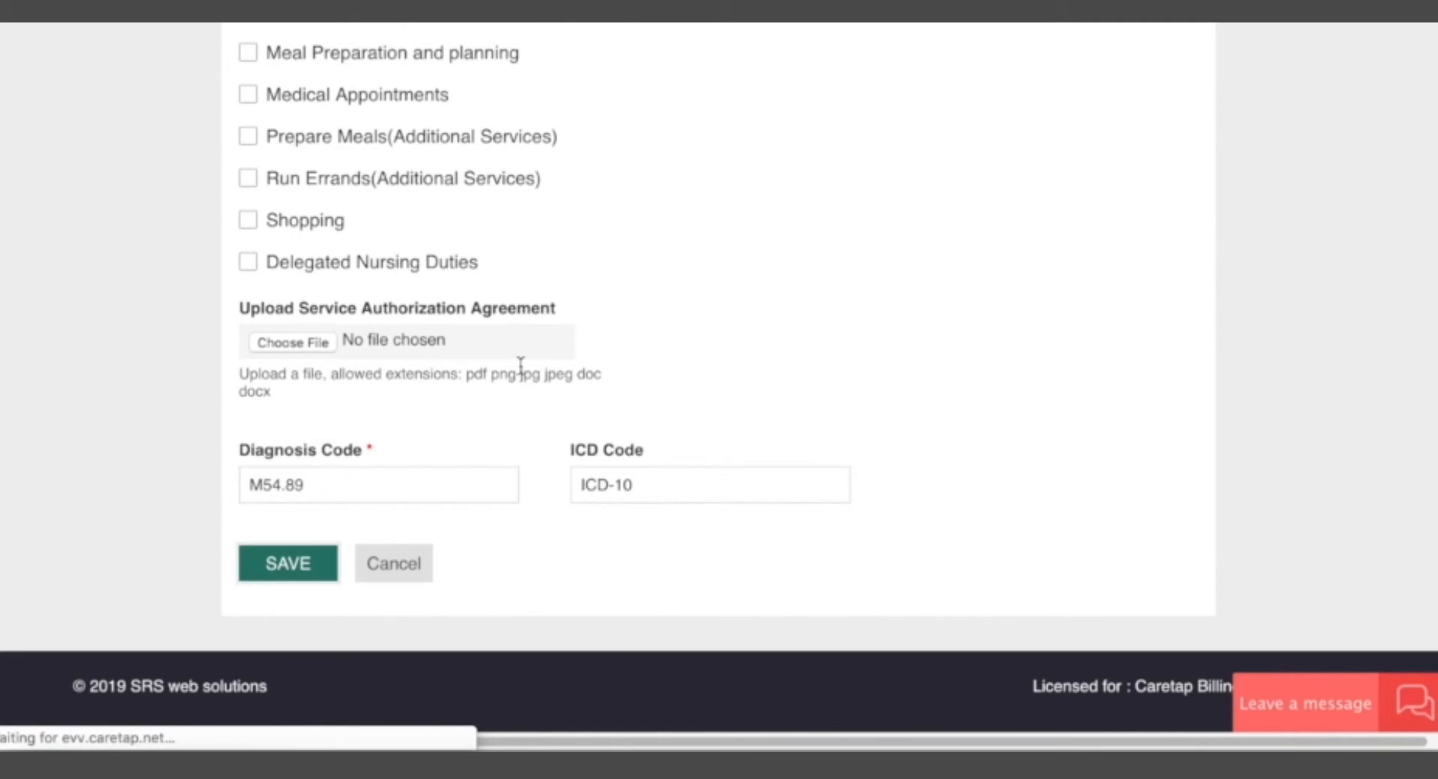
# Check the care dates of the newly expired PCA authorization and the start date of the inactive one.
pyautogui.scroll(-7, 783, 493)
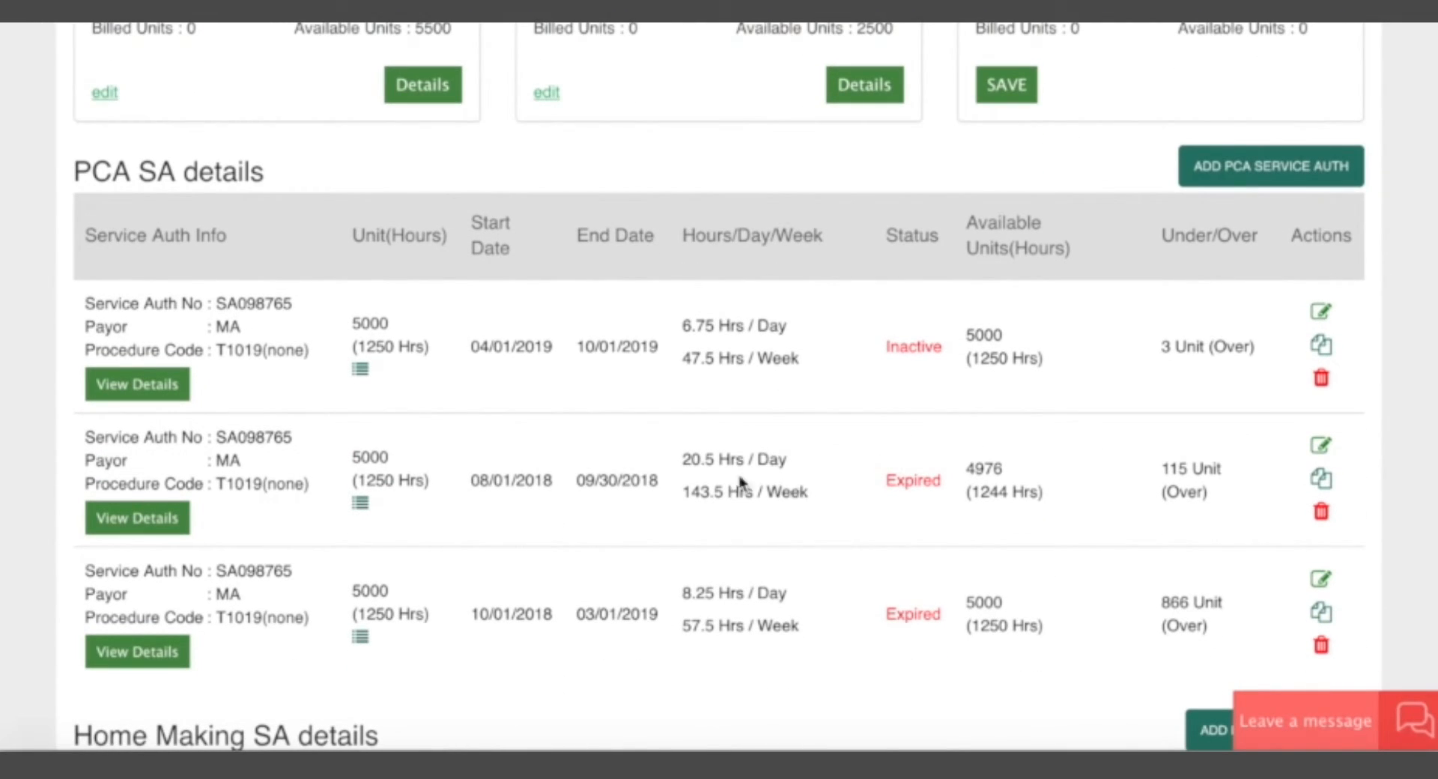
pyautogui.scroll(-2, 740, 483)
pyautogui.moveTo(480, 521); pyautogui.dragTo(729, 529)
pyautogui.click(729, 532)
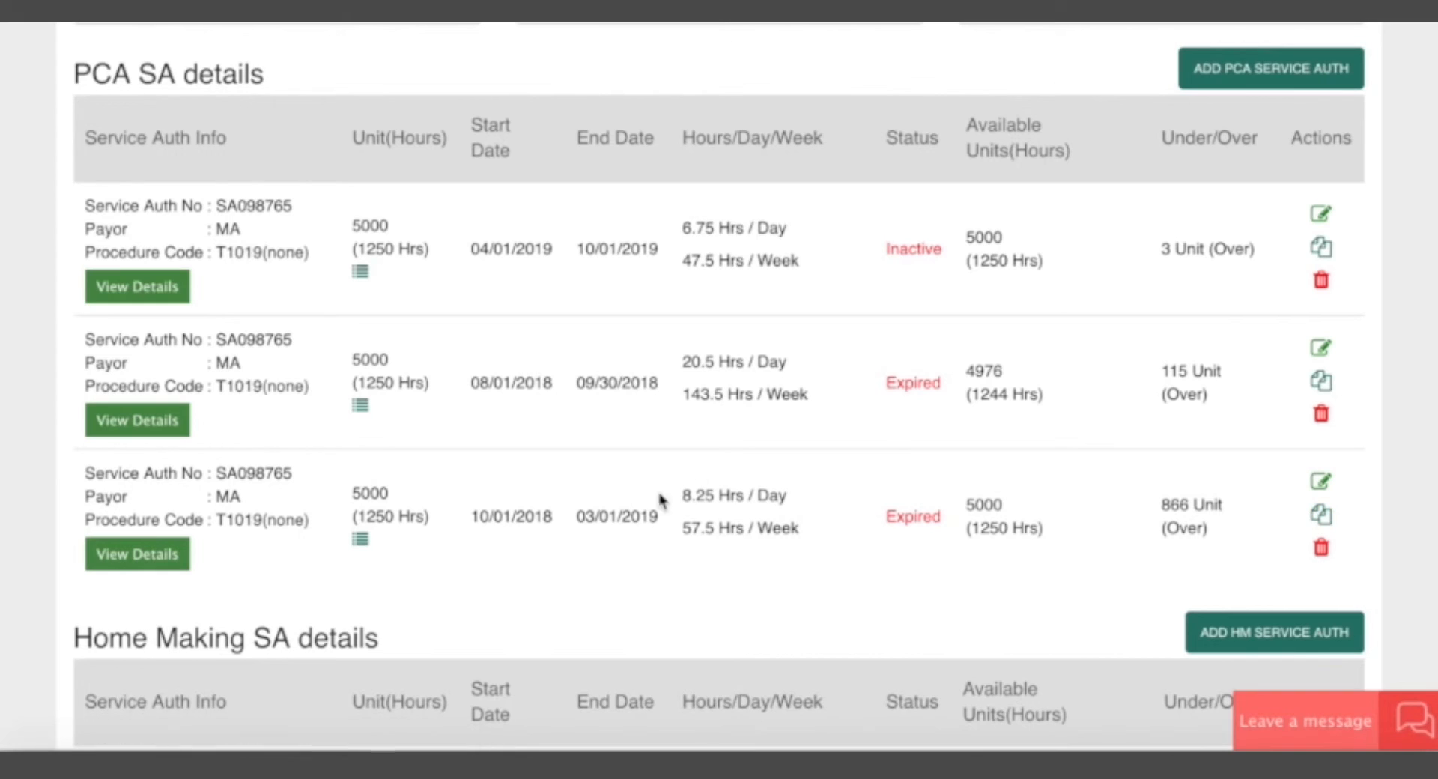
pyautogui.moveTo(577, 526); pyautogui.dragTo(684, 523)
pyautogui.click(658, 529)
pyautogui.click(577, 522)
pyautogui.click(684, 522)
pyautogui.moveTo(474, 254); pyautogui.dragTo(537, 249)
pyautogui.click(552, 259)
# Copy the newly expired PCA authorization and set the copy's service status to Active.
pyautogui.click(1323, 515)
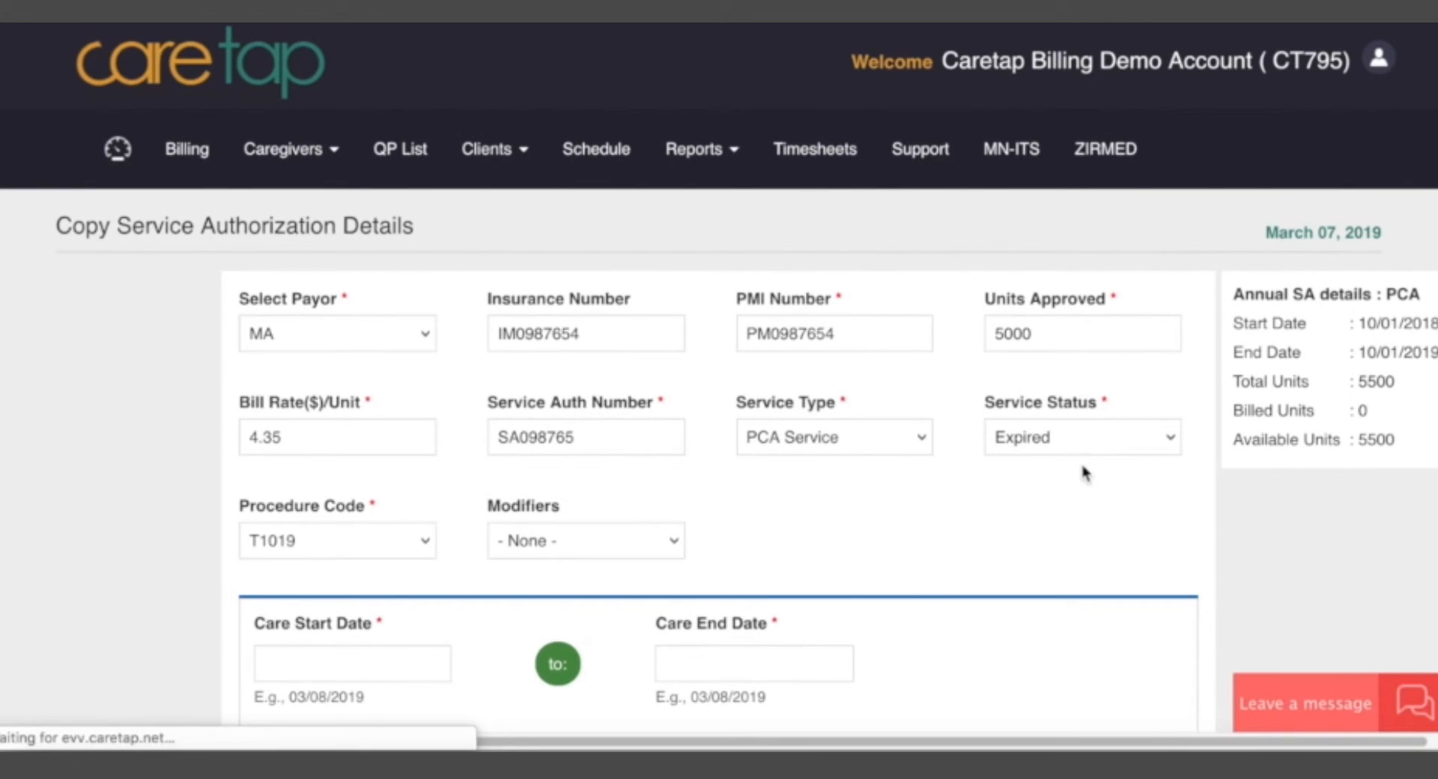
pyautogui.click(1008, 445)
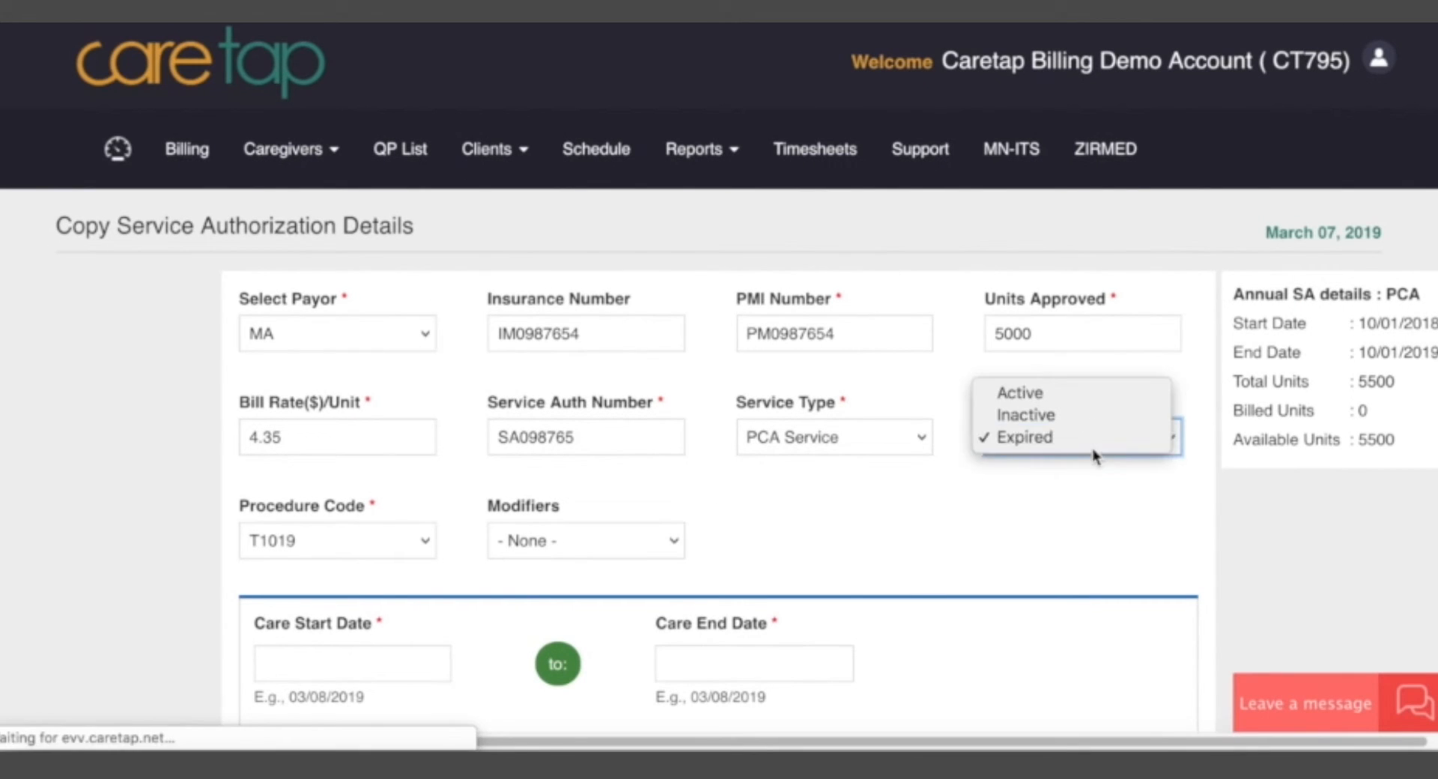
pyautogui.click(1062, 394)
pyautogui.click(850, 540)
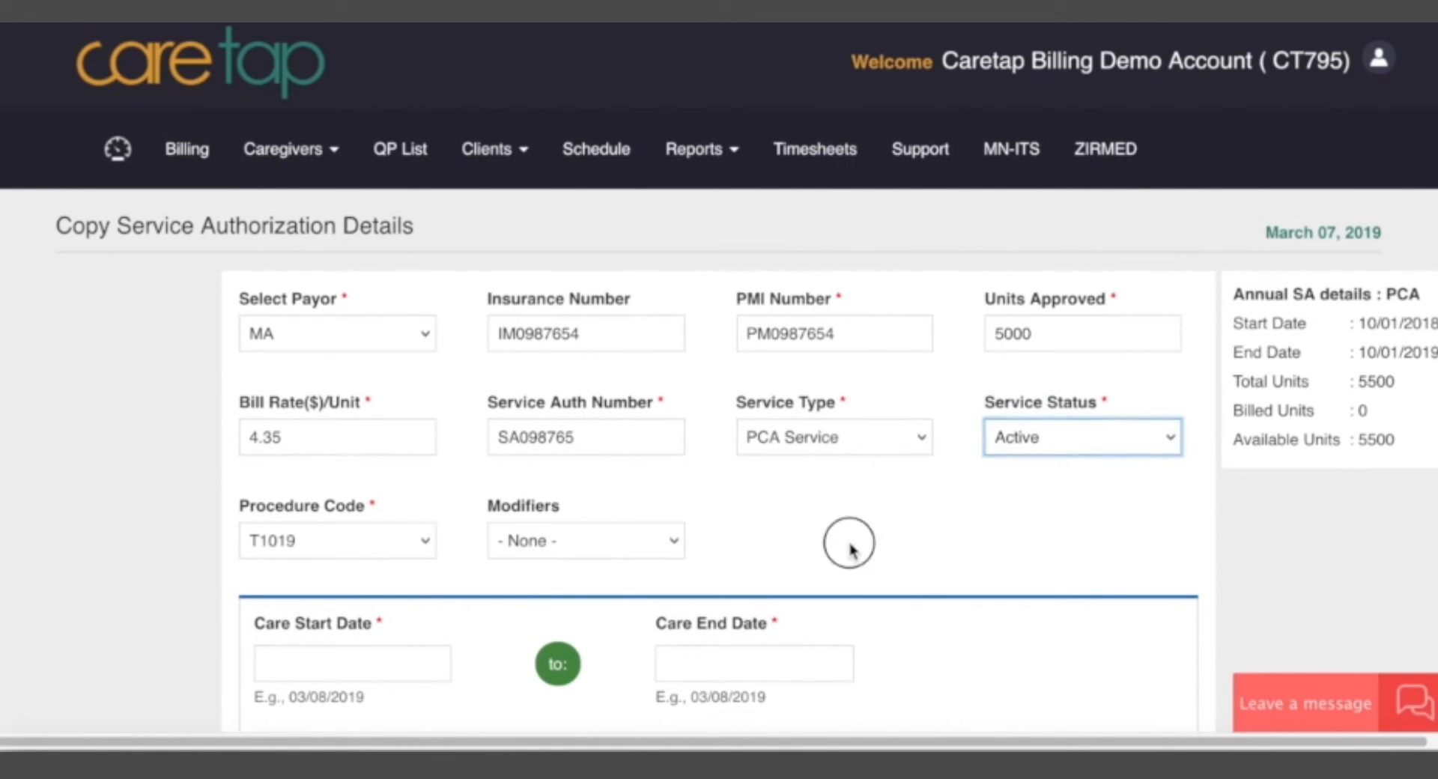
# Set the copied authorization's care dates to 03/01/2019 through 03/31/2019 and try to save it.
pyautogui.click(267, 663)
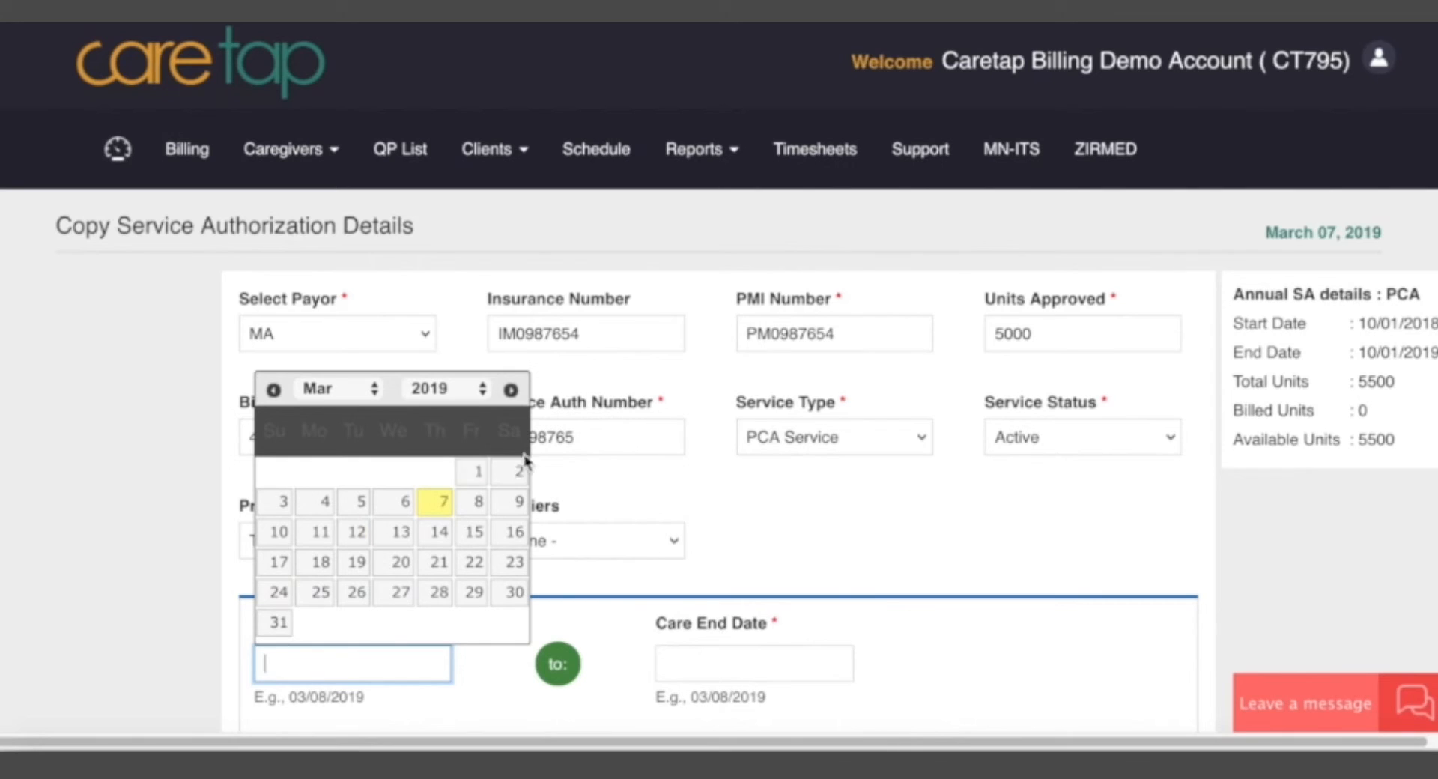
pyautogui.click(470, 477)
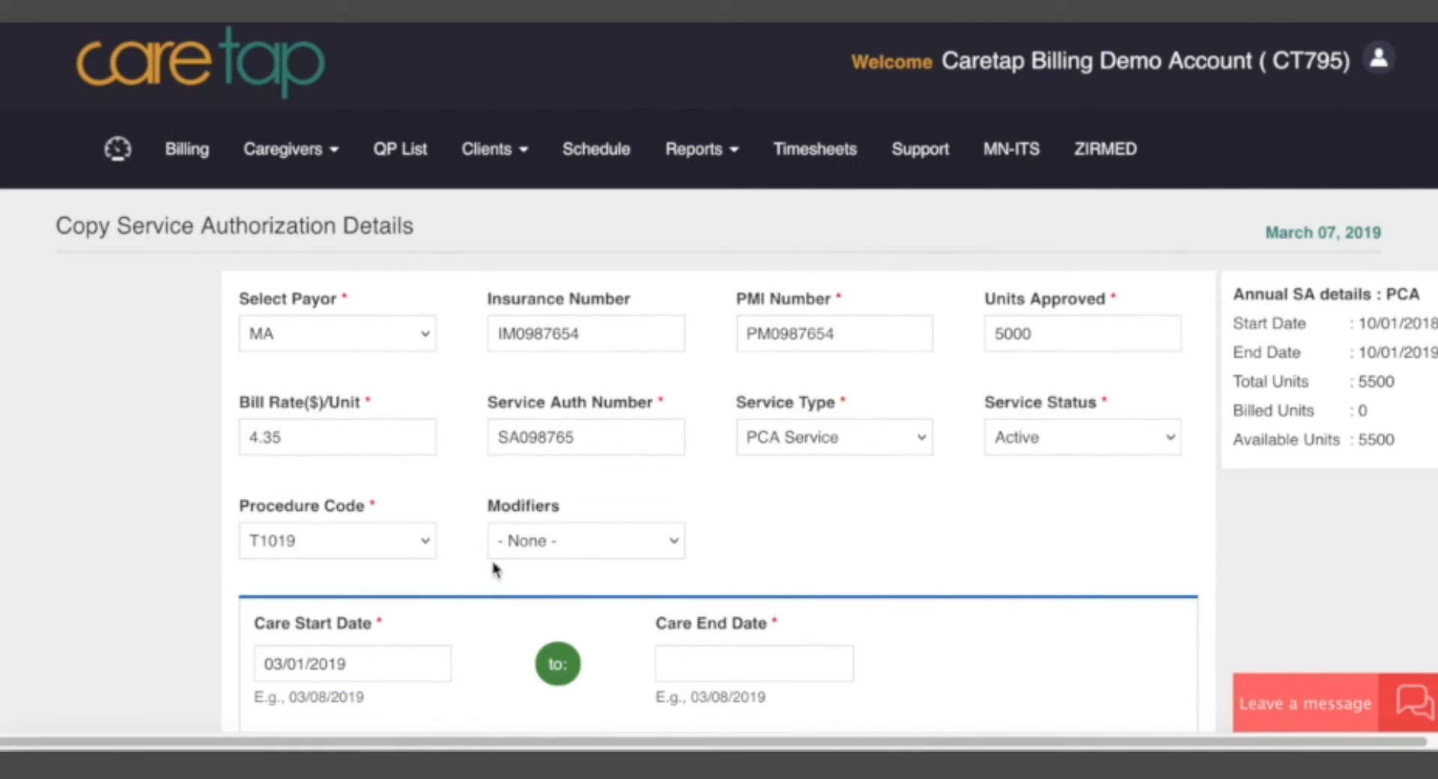
pyautogui.click(730, 663)
pyautogui.click(676, 627)
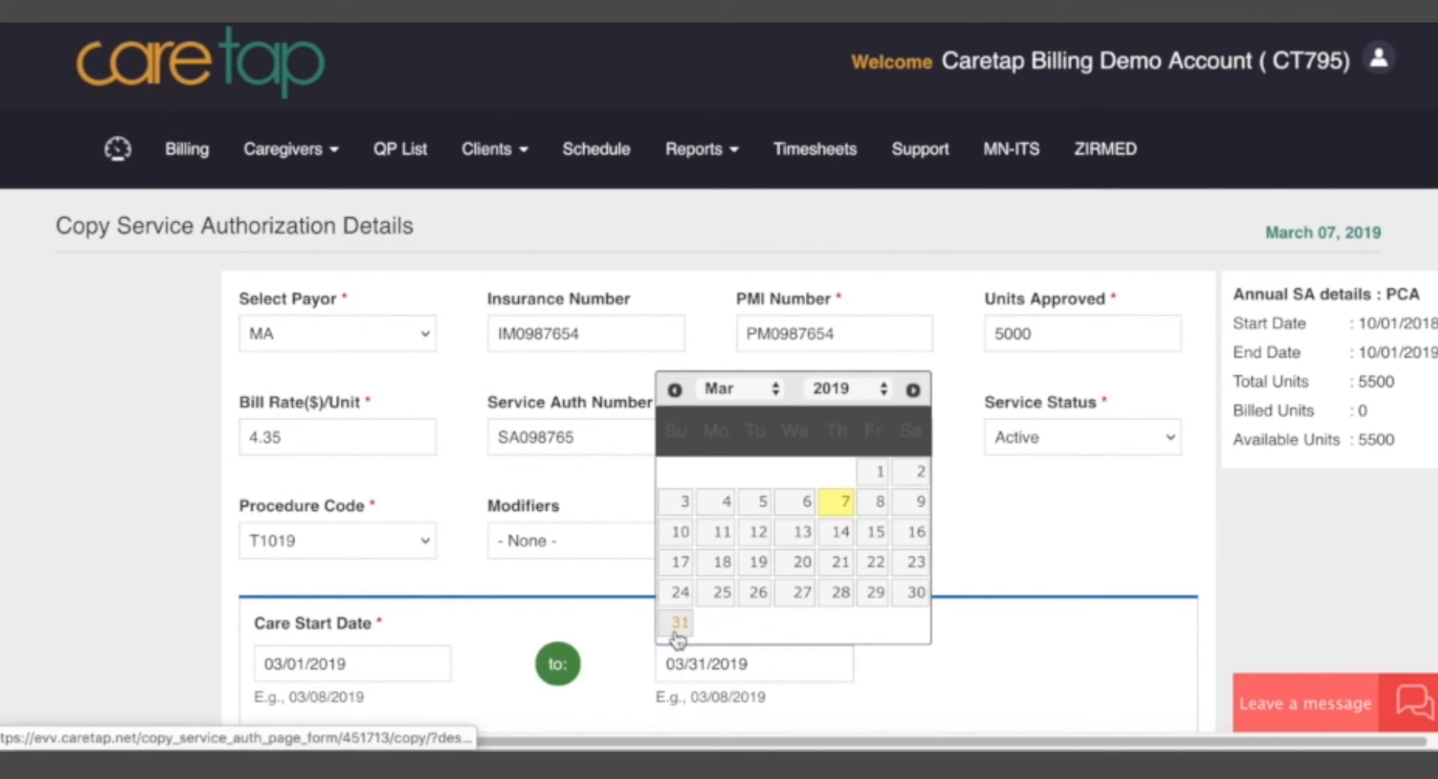
pyautogui.scroll(-9, 545, 636)
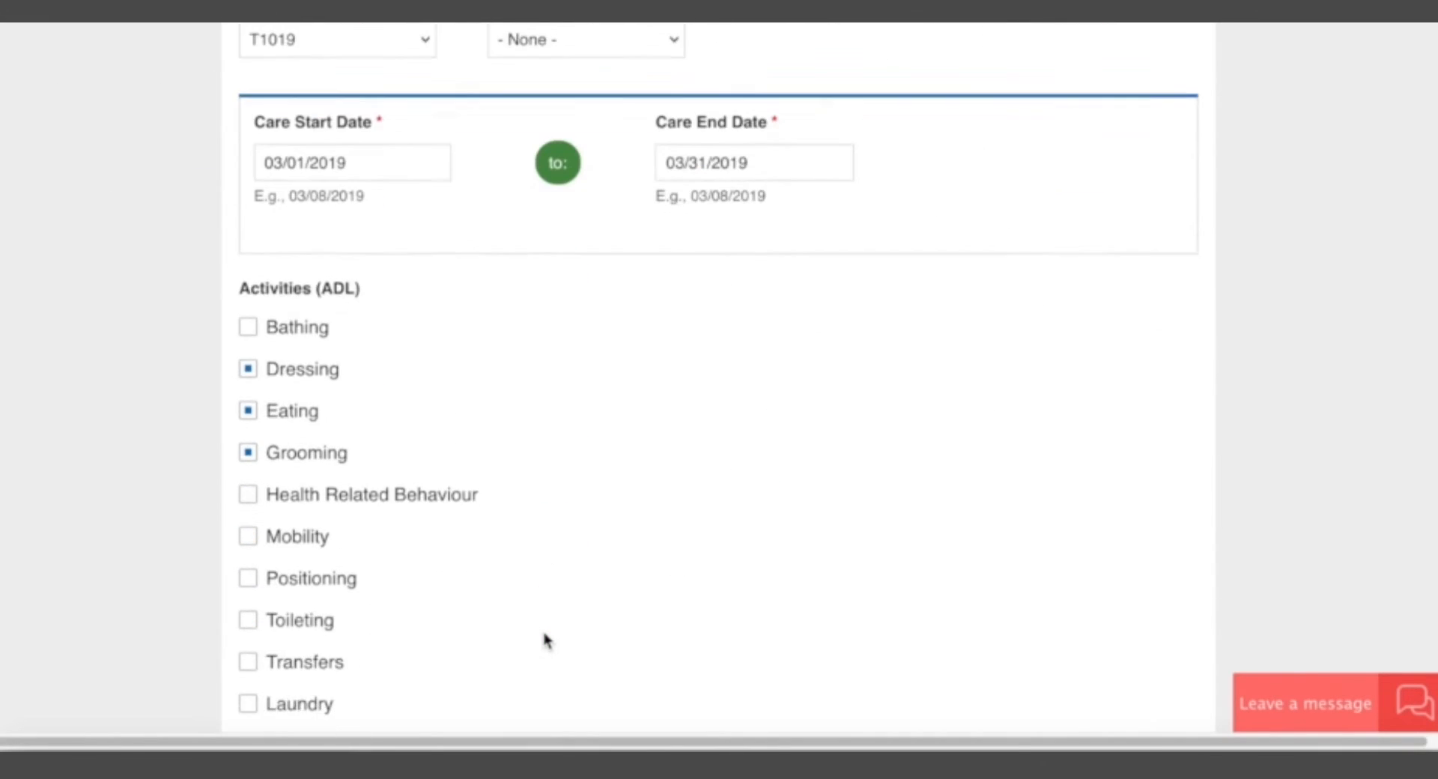
pyautogui.scroll(-8, 545, 641)
pyautogui.click(288, 566)
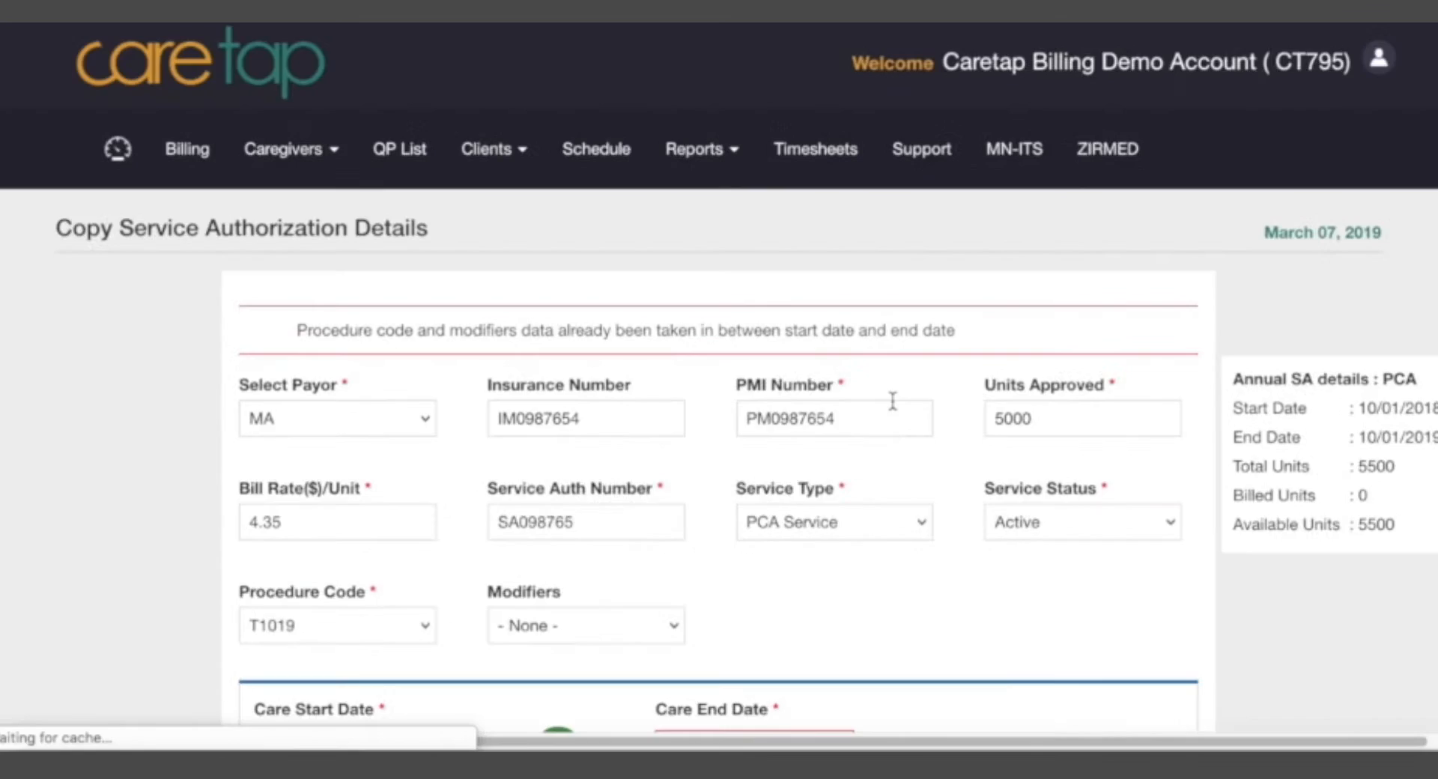
# Check the save error, set the copy's care start date to 03/02/2019 and save the authorization.
pyautogui.scroll(-5, 657, 532)
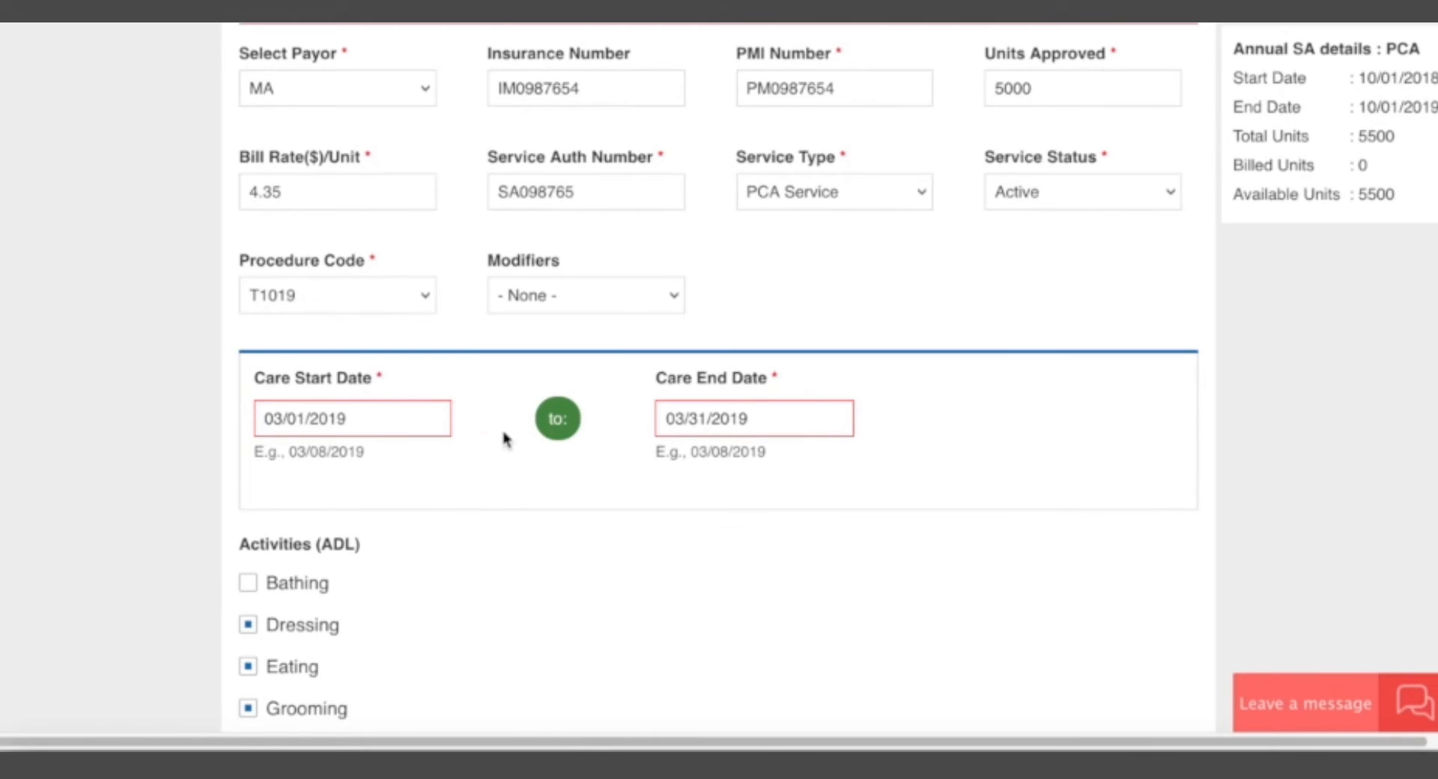
pyautogui.scroll(5, 802, 420)
pyautogui.moveTo(330, 330); pyautogui.dragTo(873, 330)
pyautogui.click(873, 330)
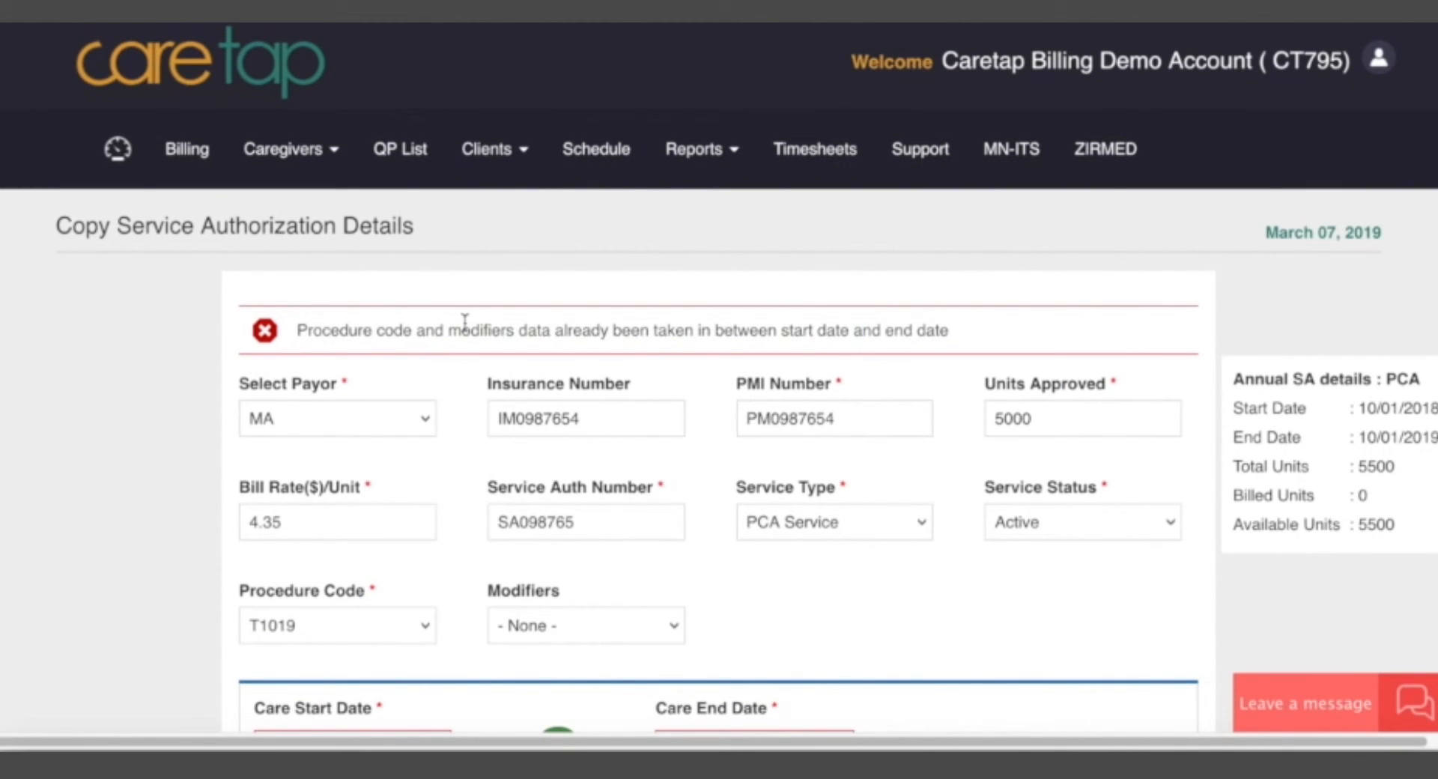
pyautogui.scroll(-7, 652, 411)
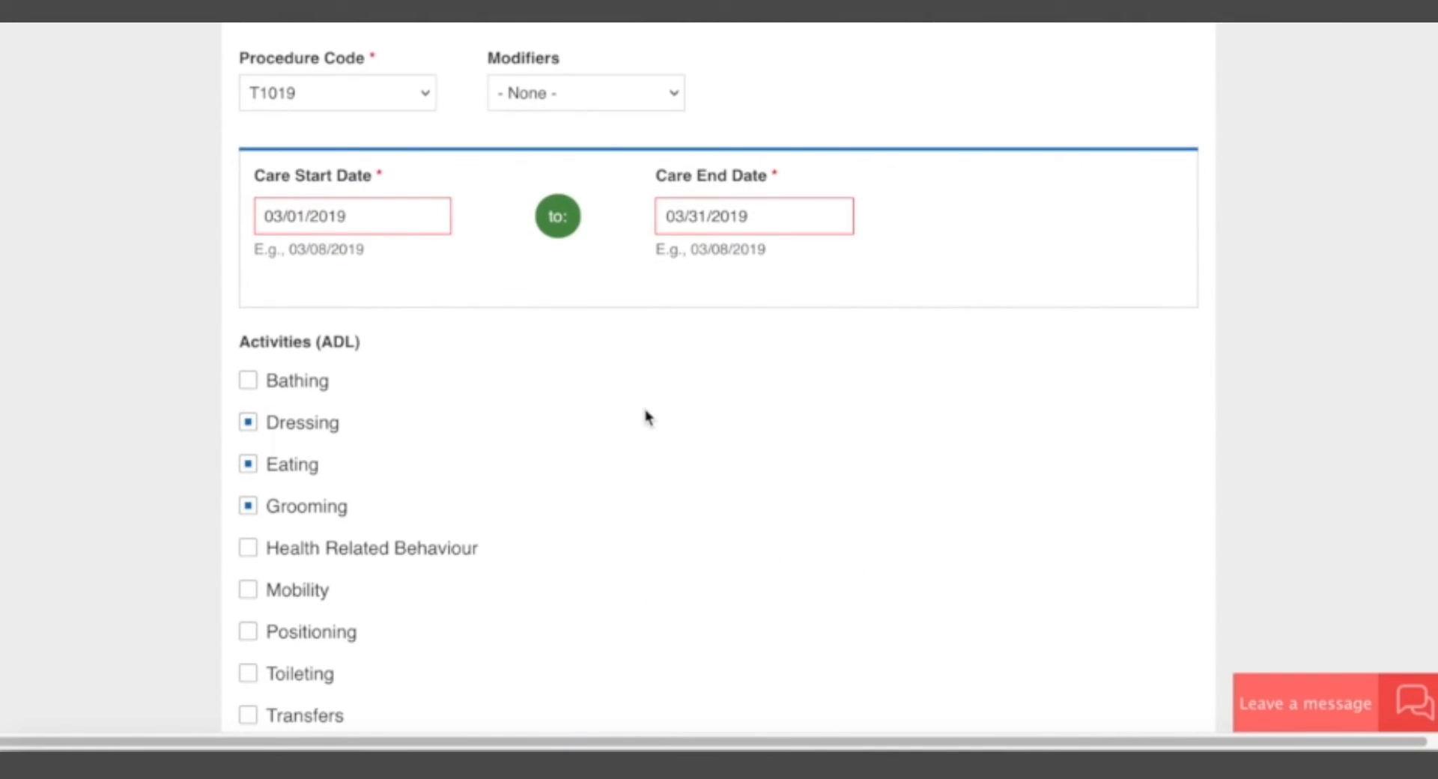
pyautogui.click(320, 215)
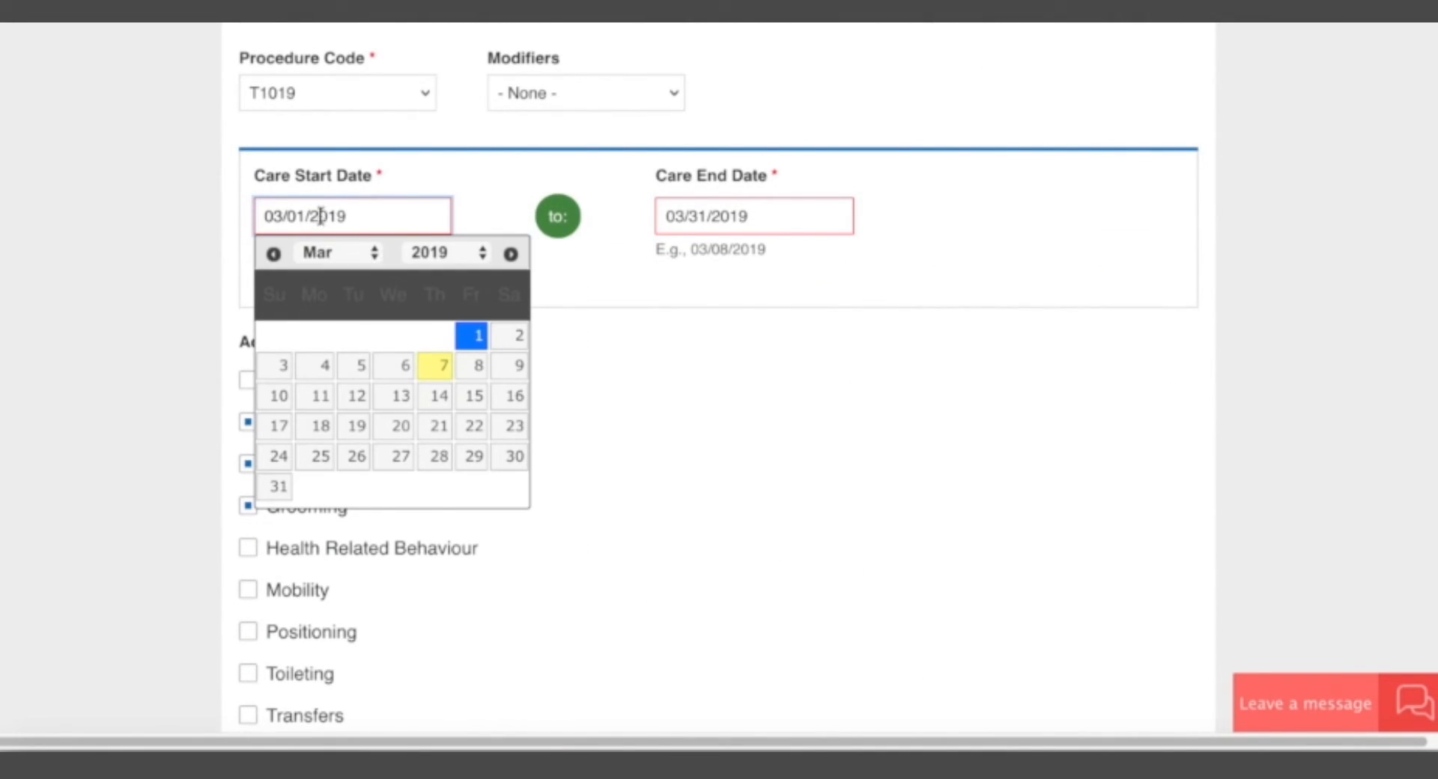
pyautogui.click(517, 335)
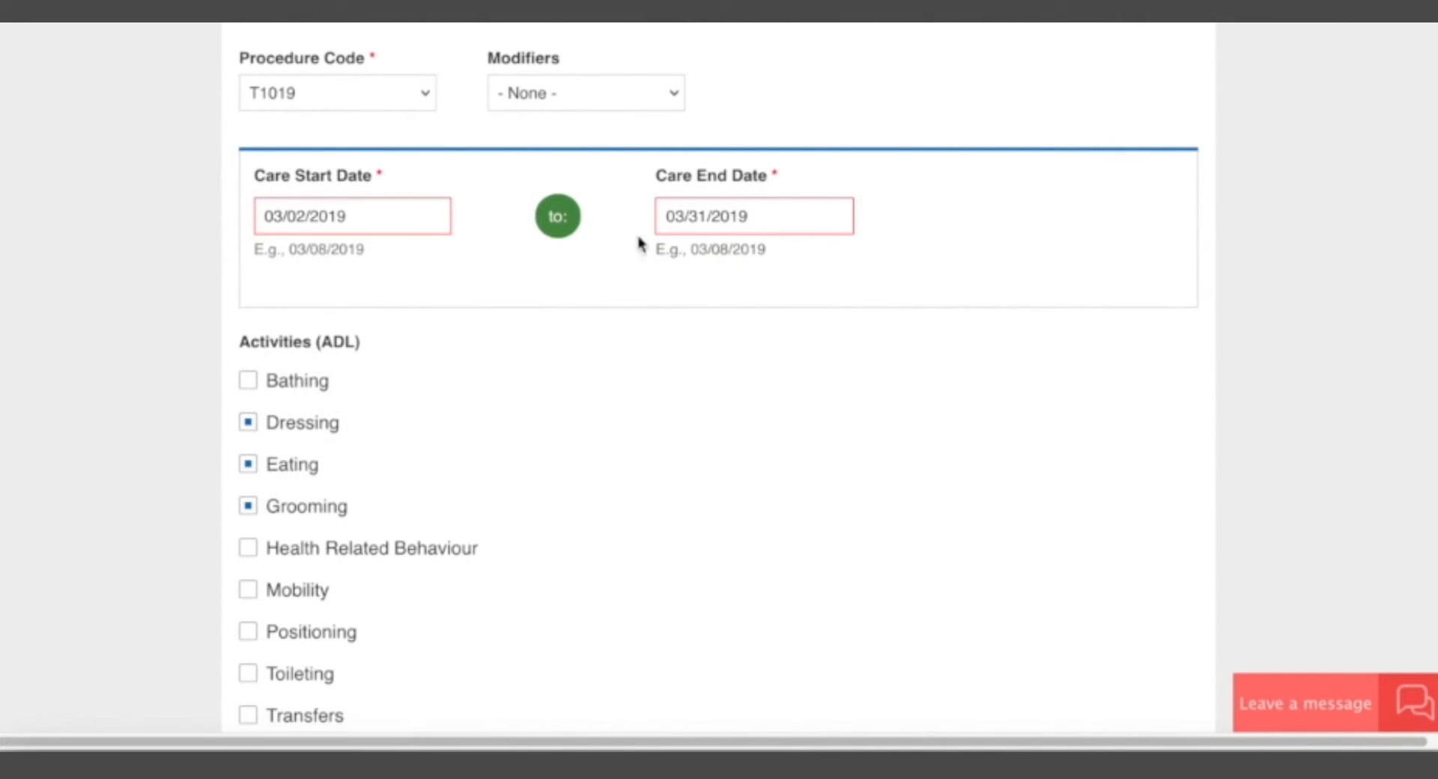
pyautogui.scroll(-10, 154, 440)
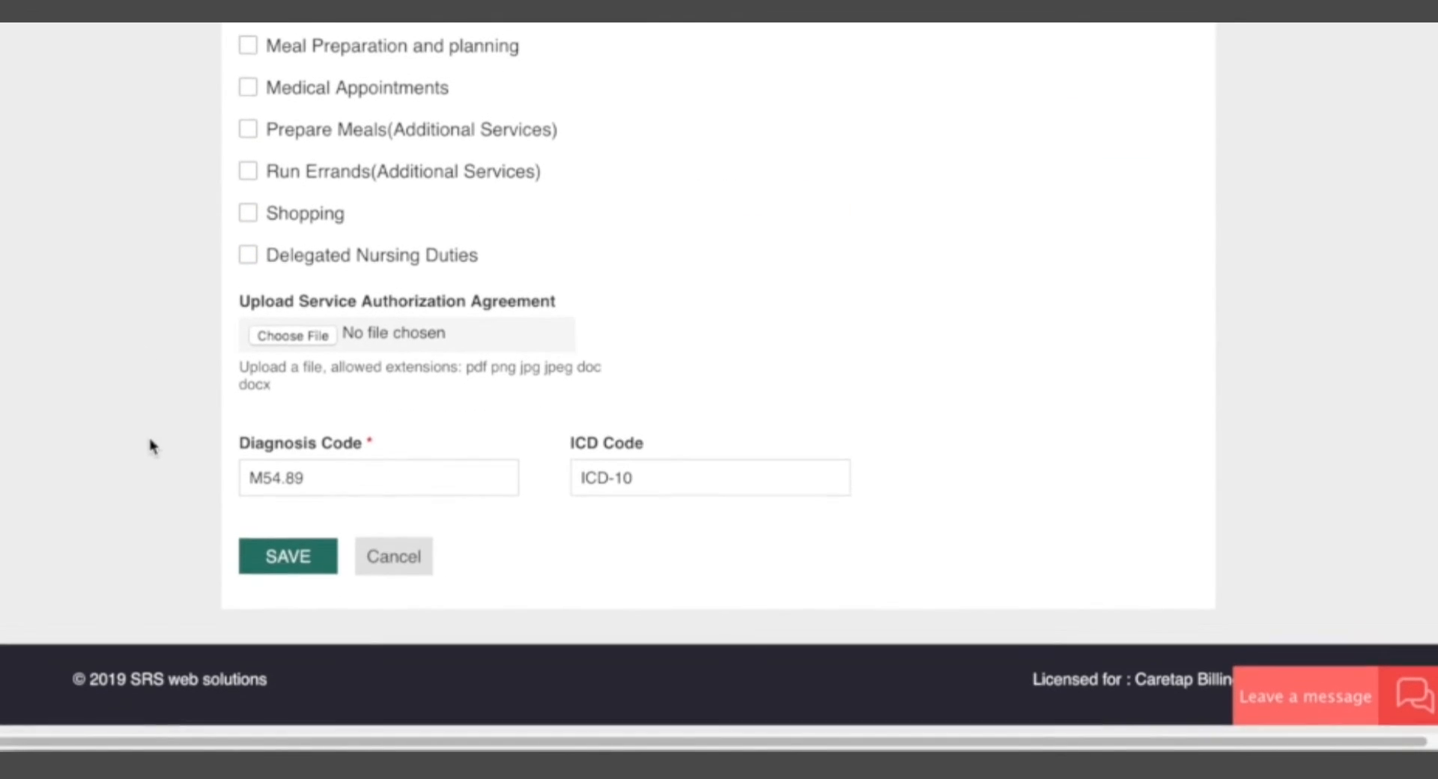
pyautogui.click(298, 562)
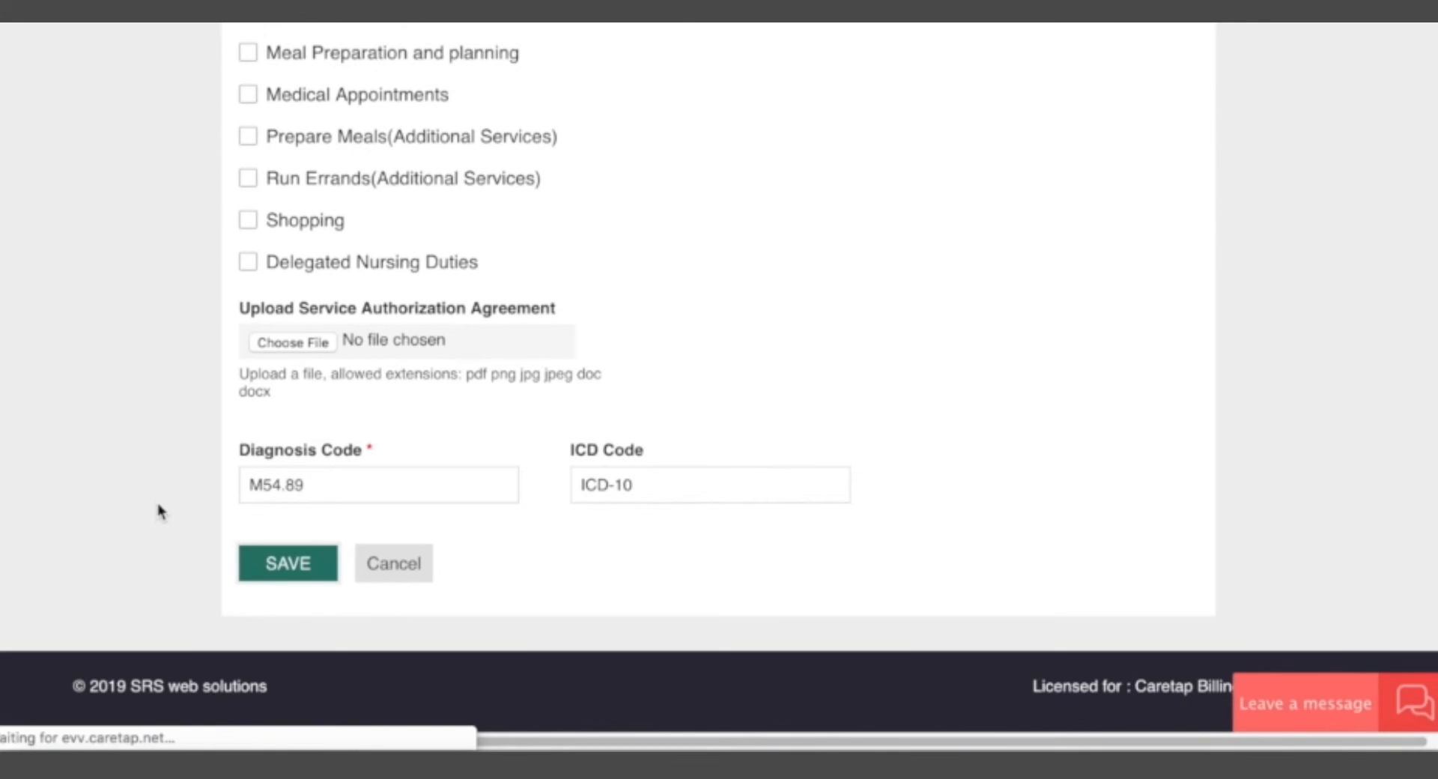
# Compare the new active PCA authorization's care dates with those of the inactive and expired ones, and check its available units.
pyautogui.scroll(-1, 671, 636)
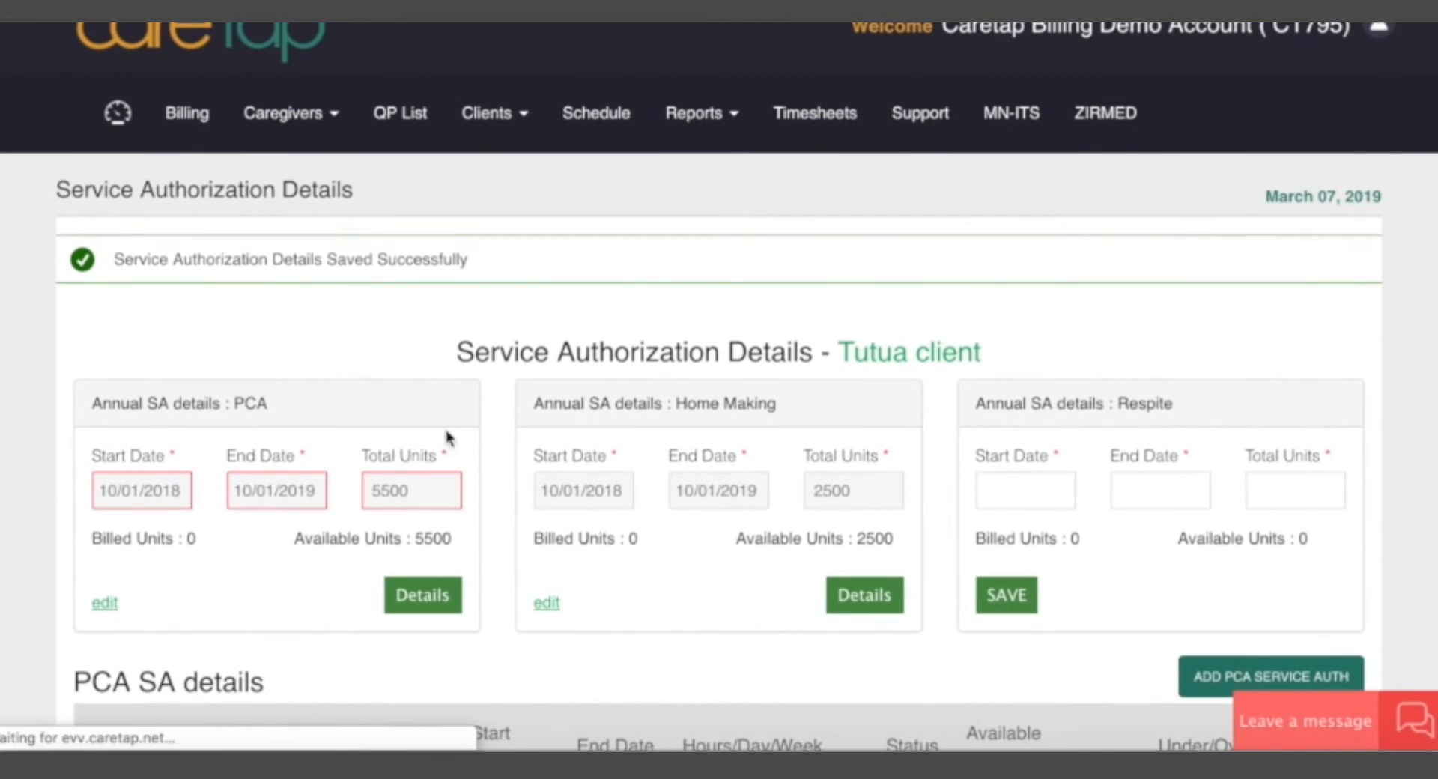
pyautogui.scroll(-8, 552, 507)
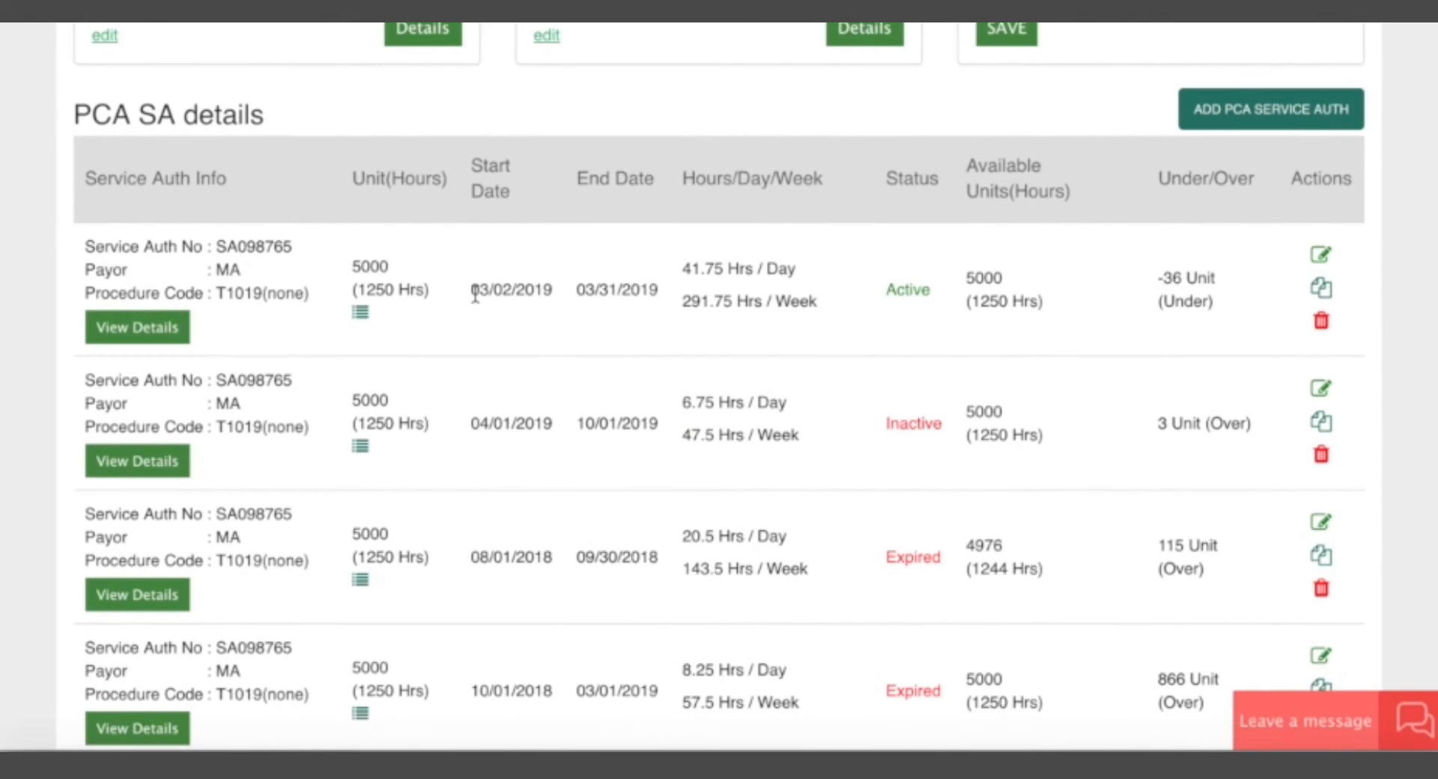
pyautogui.moveTo(475, 296); pyautogui.dragTo(559, 299)
pyautogui.click(553, 305)
pyautogui.scroll(-2, 586, 506)
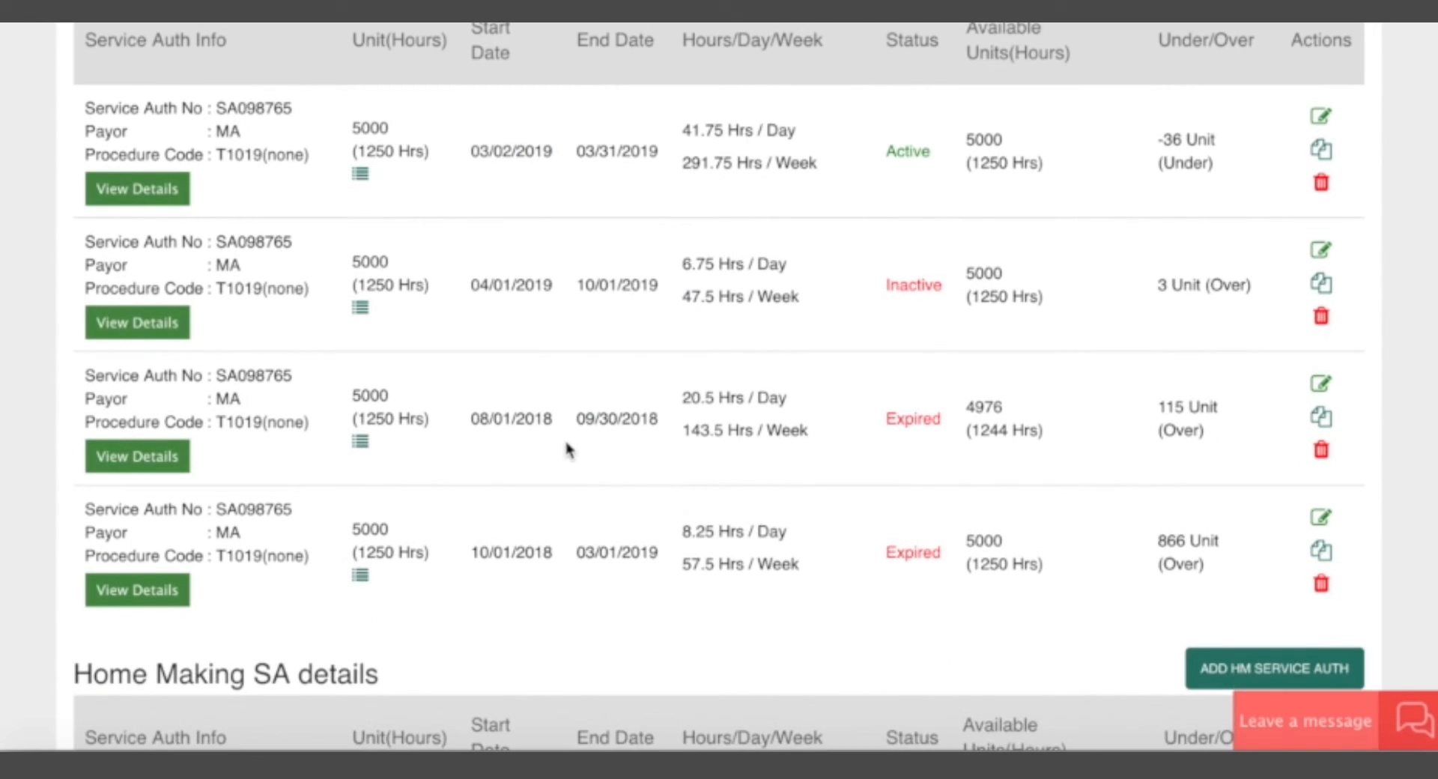
pyautogui.scroll(1, 570, 449)
pyautogui.moveTo(470, 344); pyautogui.dragTo(562, 349)
pyautogui.click(566, 350)
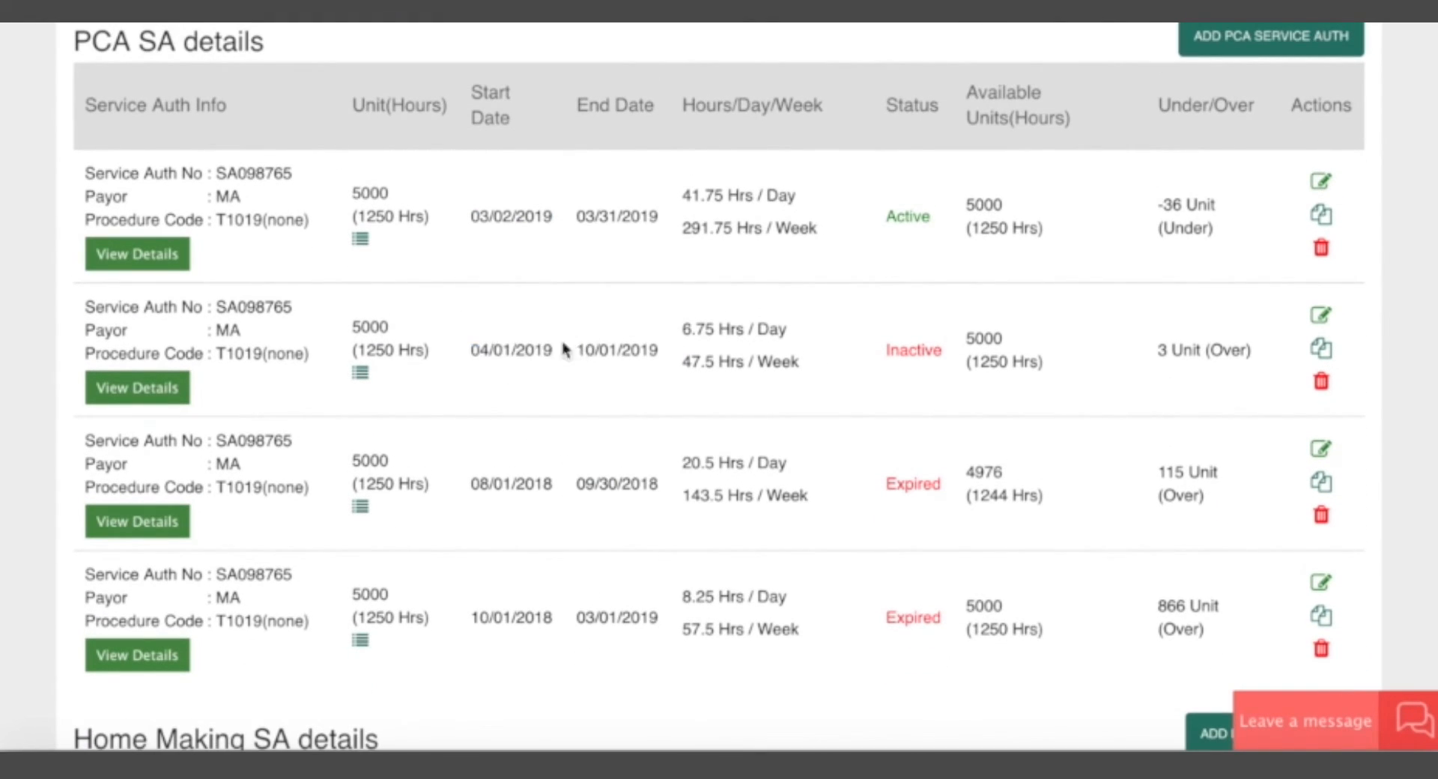
pyautogui.moveTo(574, 625); pyautogui.dragTo(643, 621)
pyautogui.click(644, 619)
pyautogui.click(476, 236)
pyautogui.moveTo(474, 218); pyautogui.dragTo(1026, 255)
pyautogui.click(553, 224)
pyautogui.click(1044, 267)
# Edit the active PCA authorization, set its approved units to 600 and save it.
pyautogui.click(1323, 183)
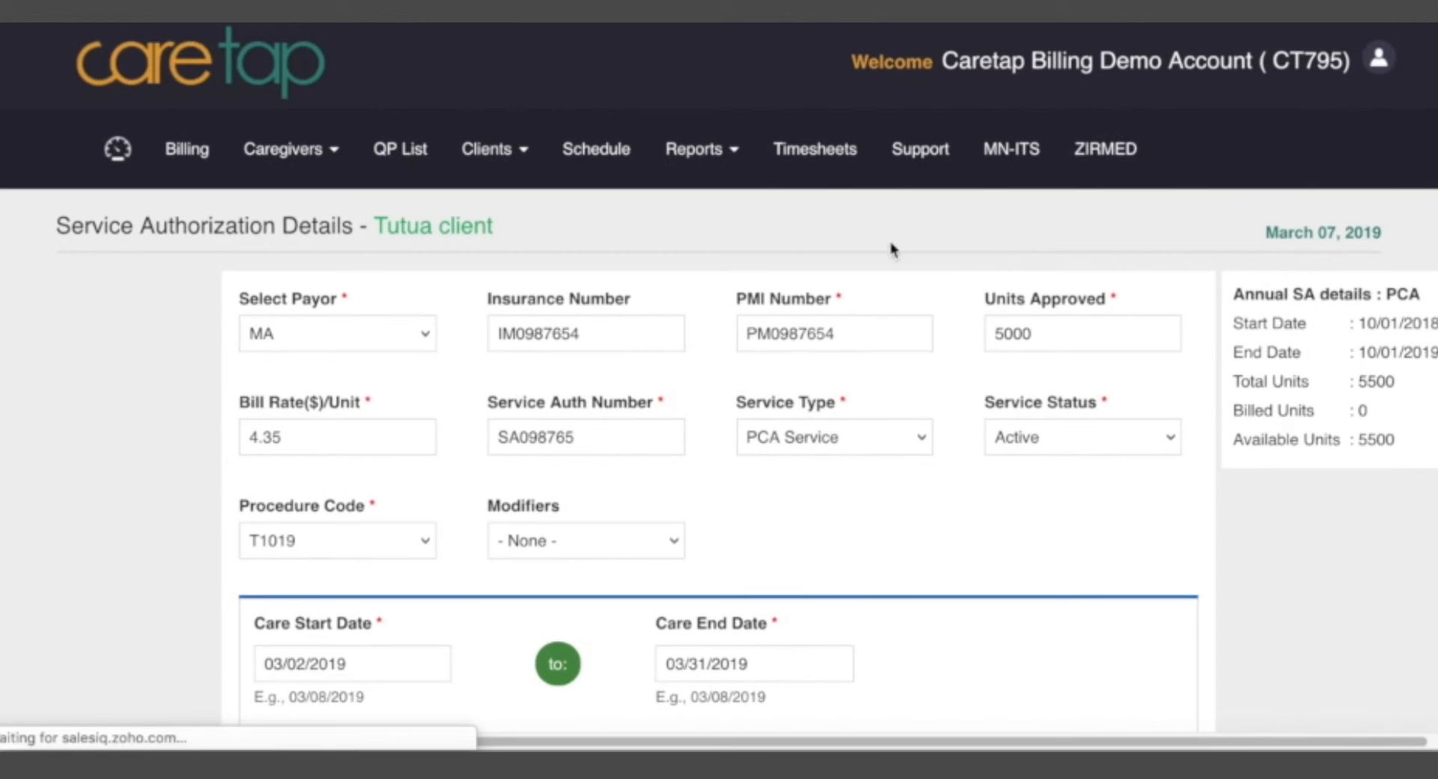
pyautogui.moveTo(1041, 332); pyautogui.dragTo(910, 332)
pyautogui.write('6')
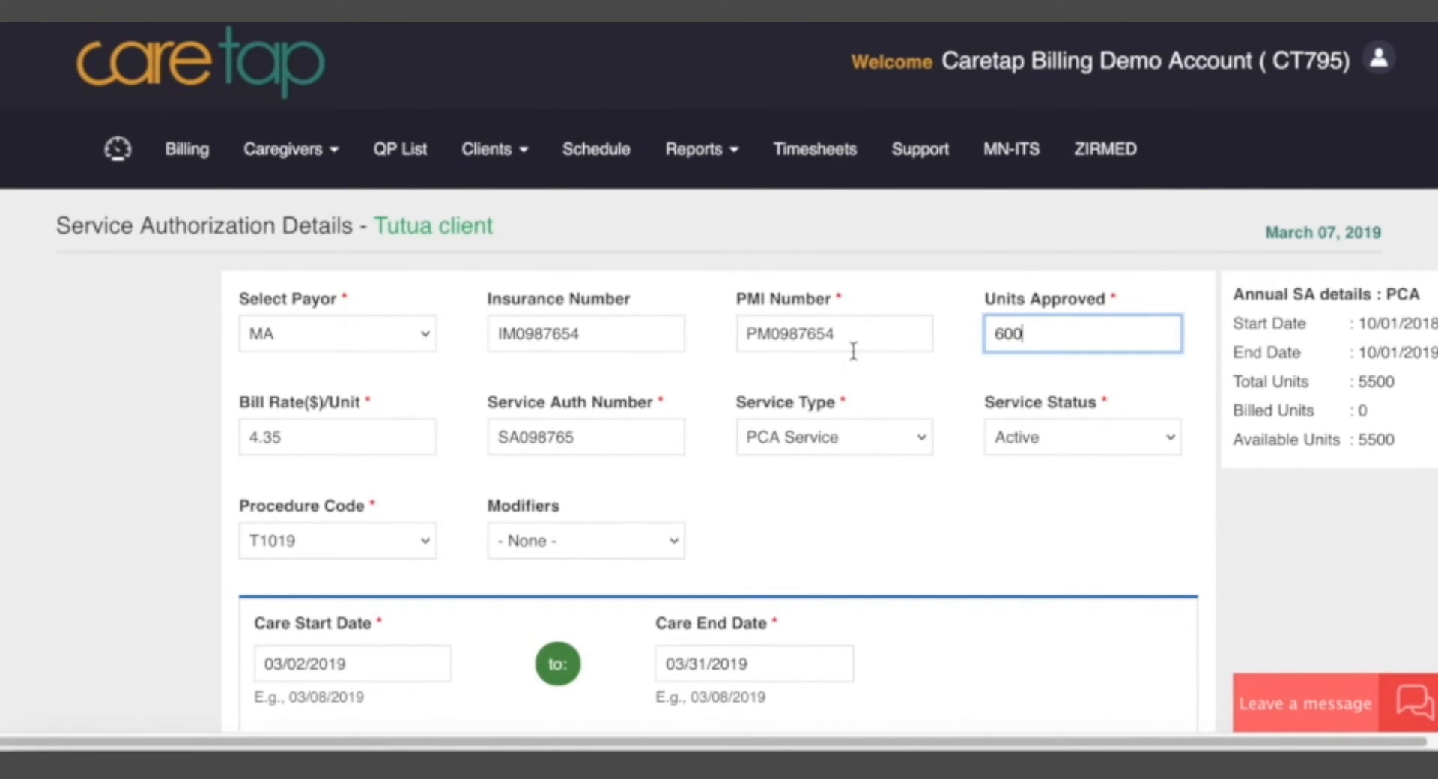
pyautogui.scroll(-15, 495, 495)
pyautogui.click(279, 565)
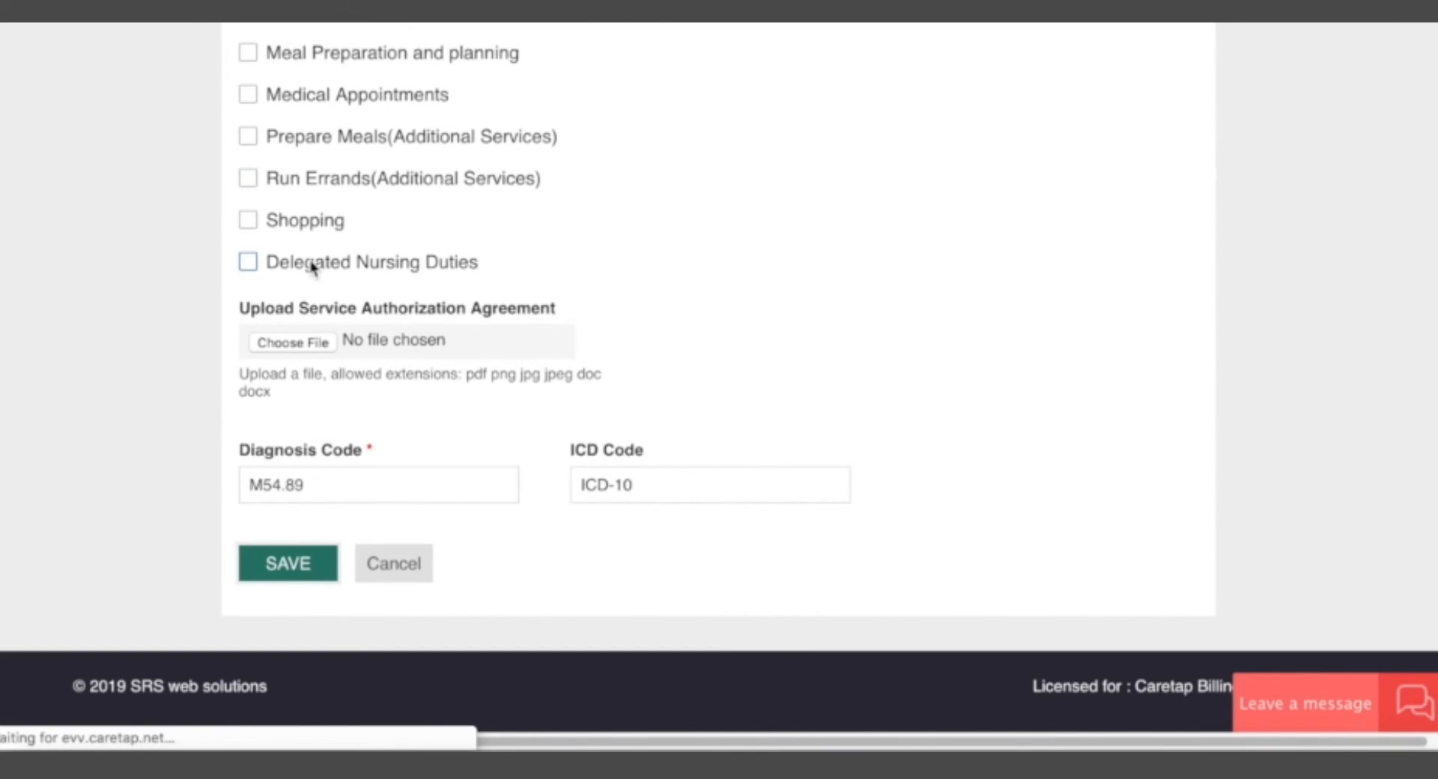
# Examine the available units, care dates and hours per day of the updated active PCA authorization.
pyautogui.scroll(-3, 719, 525)
pyautogui.scroll(-5, 752, 628)
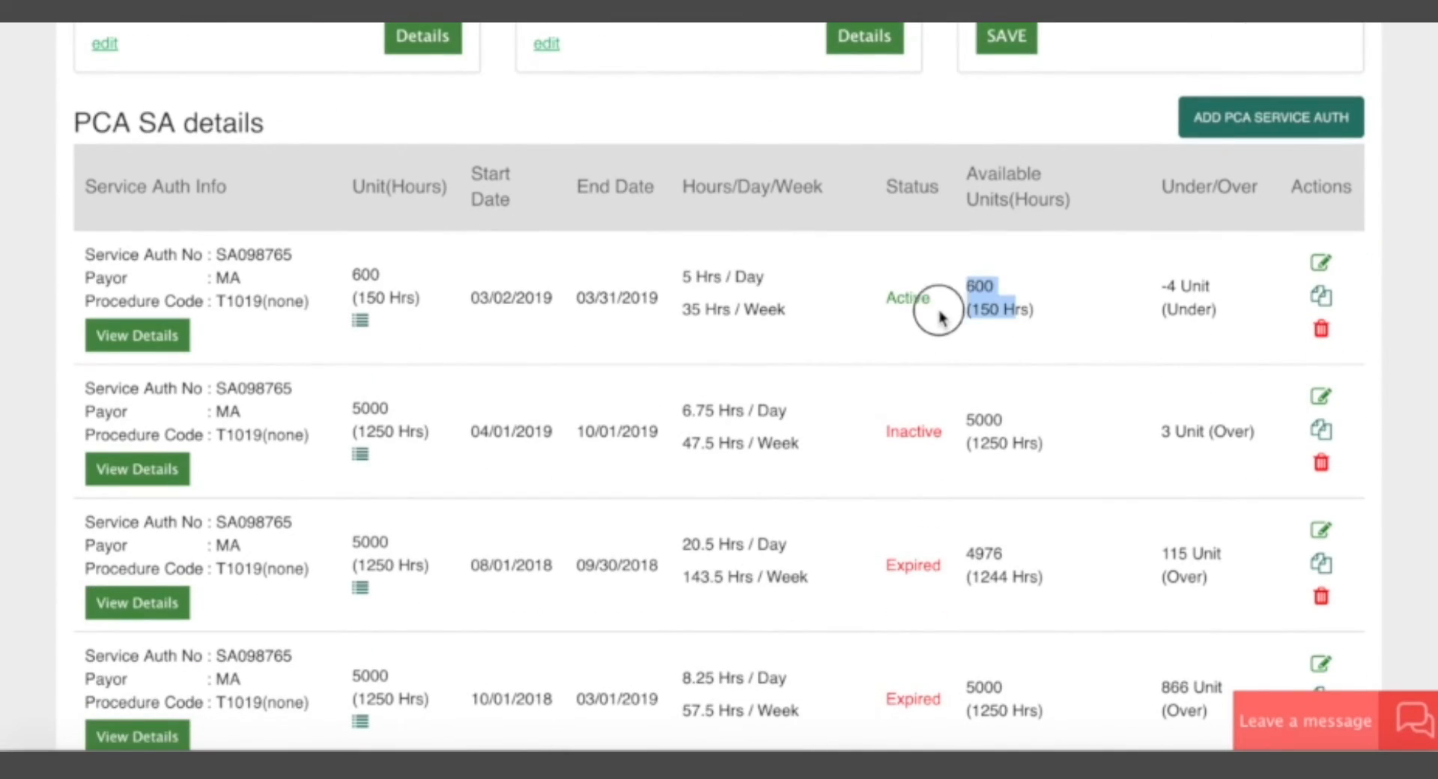
pyautogui.click(768, 363)
pyautogui.moveTo(476, 297); pyautogui.dragTo(723, 280)
pyautogui.click(729, 287)
pyautogui.click(773, 279)
pyautogui.scroll(-1, 780, 383)
pyautogui.scroll(-2, 780, 386)
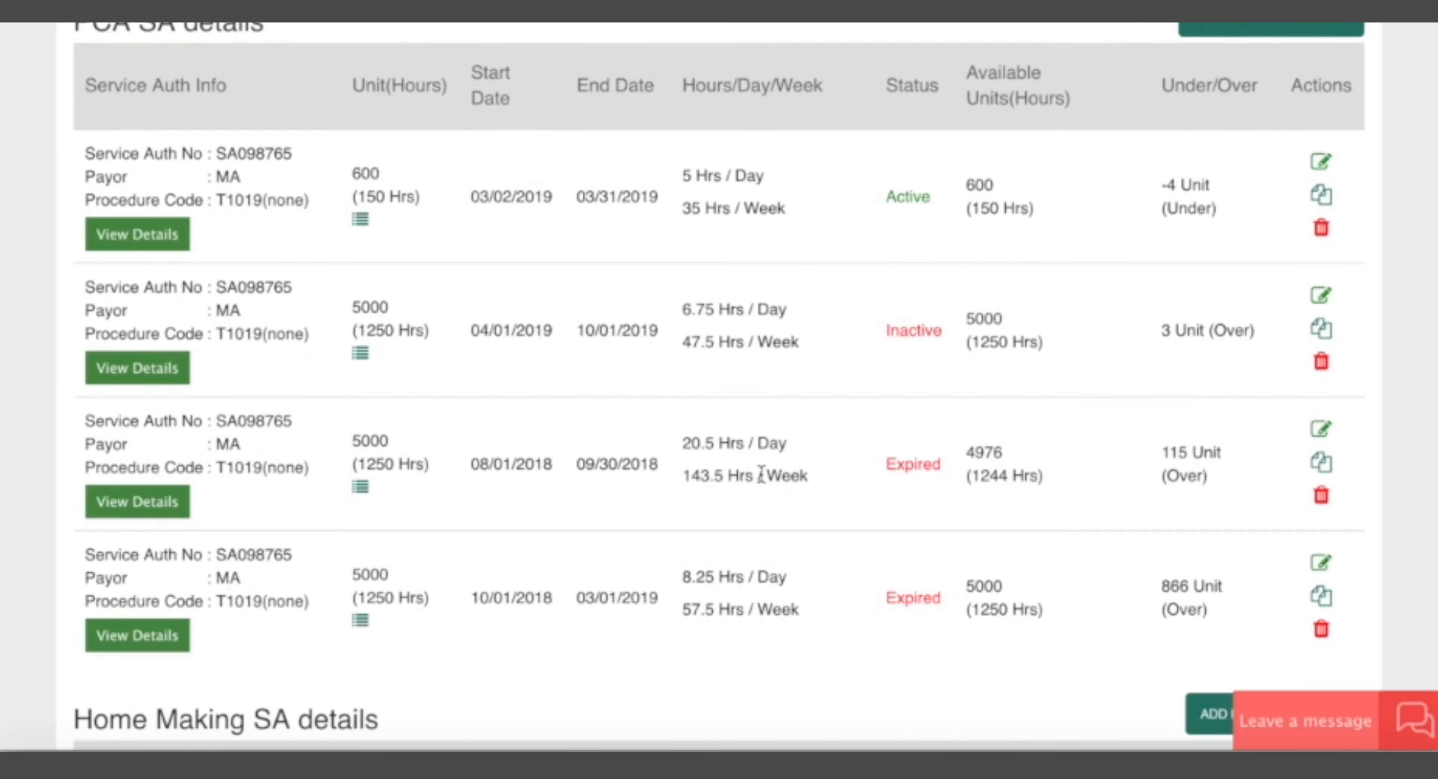
pyautogui.scroll(-2, 830, 413)
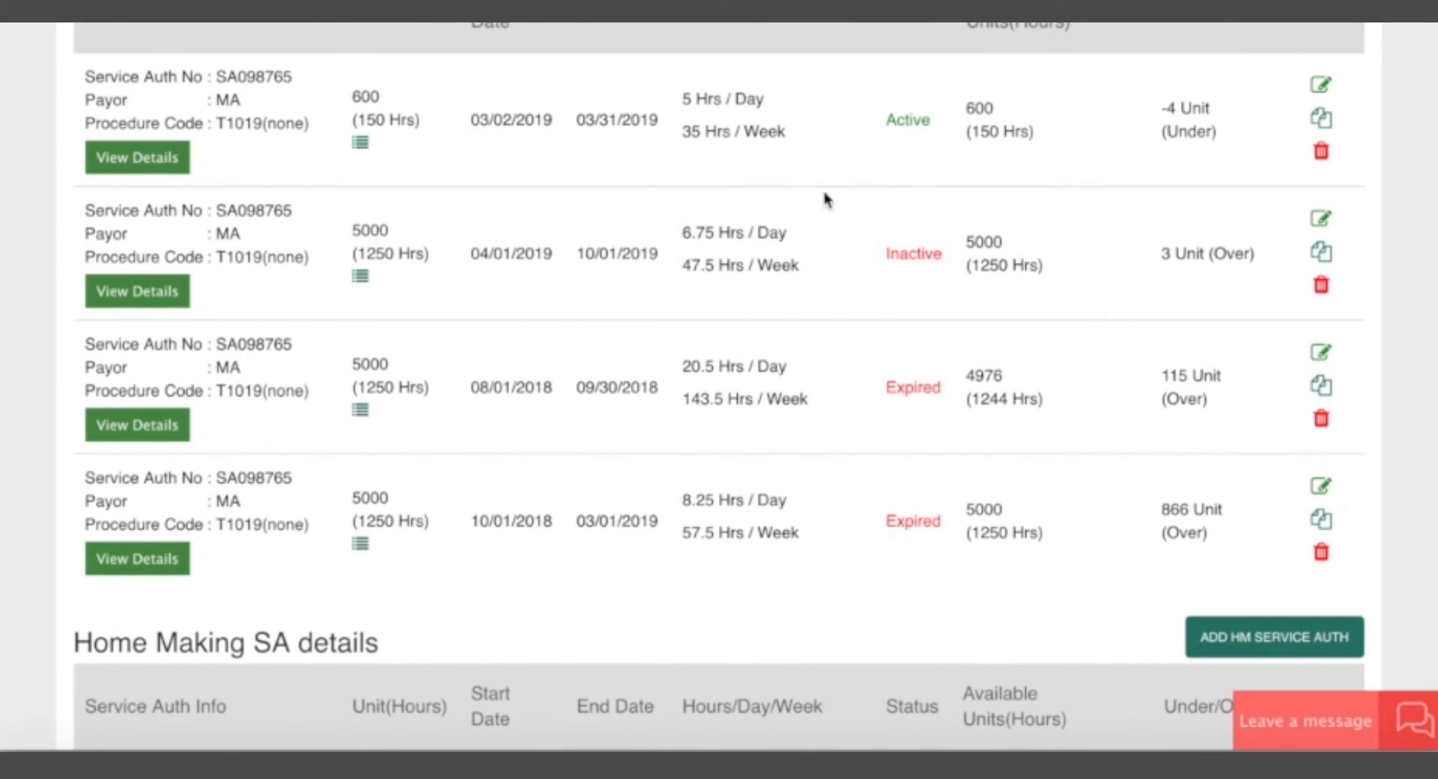
# Check the PCA authorizations' statuses and the active one's service authorization number and care dates.
pyautogui.scroll(2, 796, 504)
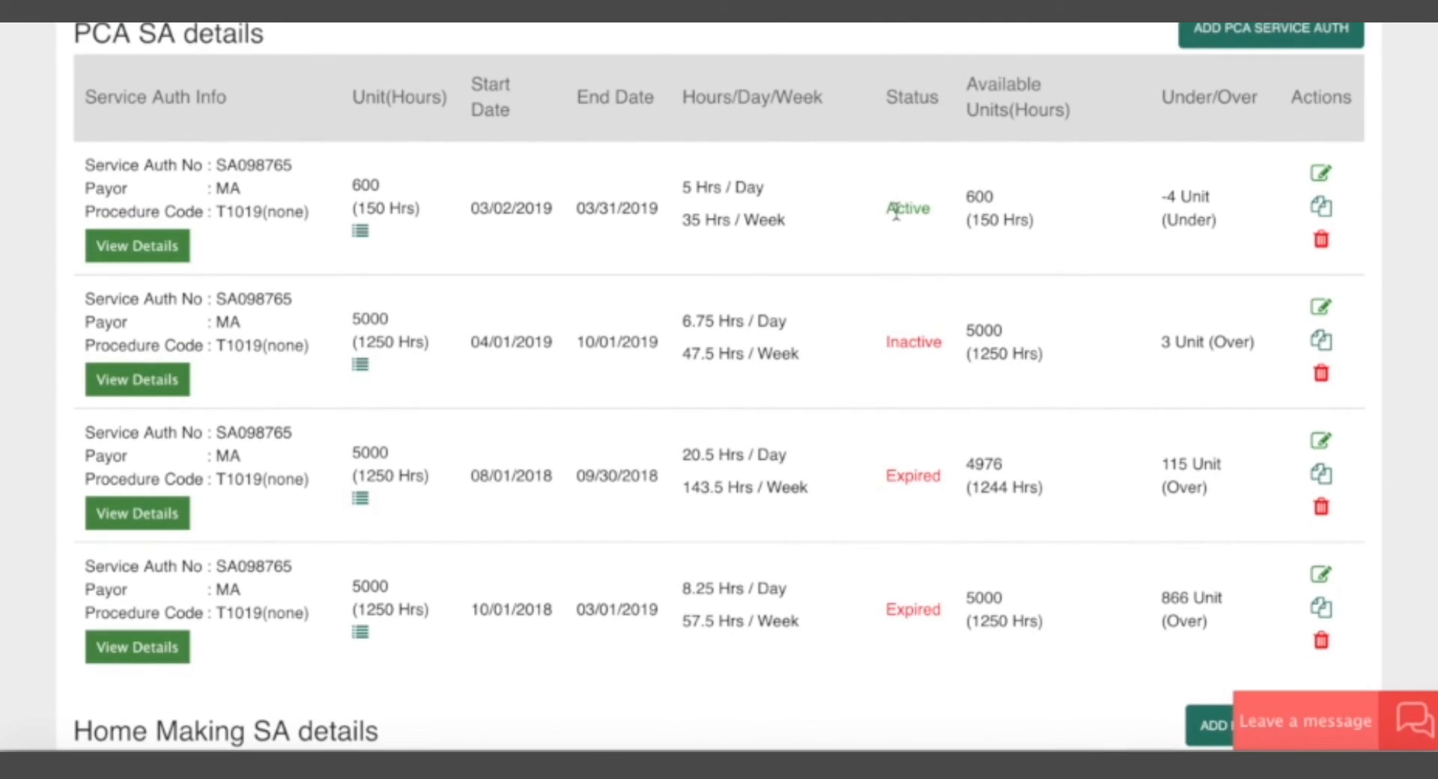
pyautogui.moveTo(887, 210); pyautogui.dragTo(923, 210)
pyautogui.click(908, 607)
pyautogui.moveTo(487, 208); pyautogui.dragTo(658, 204)
pyautogui.click(637, 213)
pyautogui.moveTo(472, 209); pyautogui.dragTo(643, 212)
pyautogui.click(641, 213)
pyautogui.moveTo(216, 165)
pyautogui.mouseDown()
pyautogui.moveTo(292, 169)
pyautogui.moveTo(238, 166)
pyautogui.mouseUp()
pyautogui.click(292, 168)
pyautogui.moveTo(480, 209); pyautogui.dragTo(644, 211)
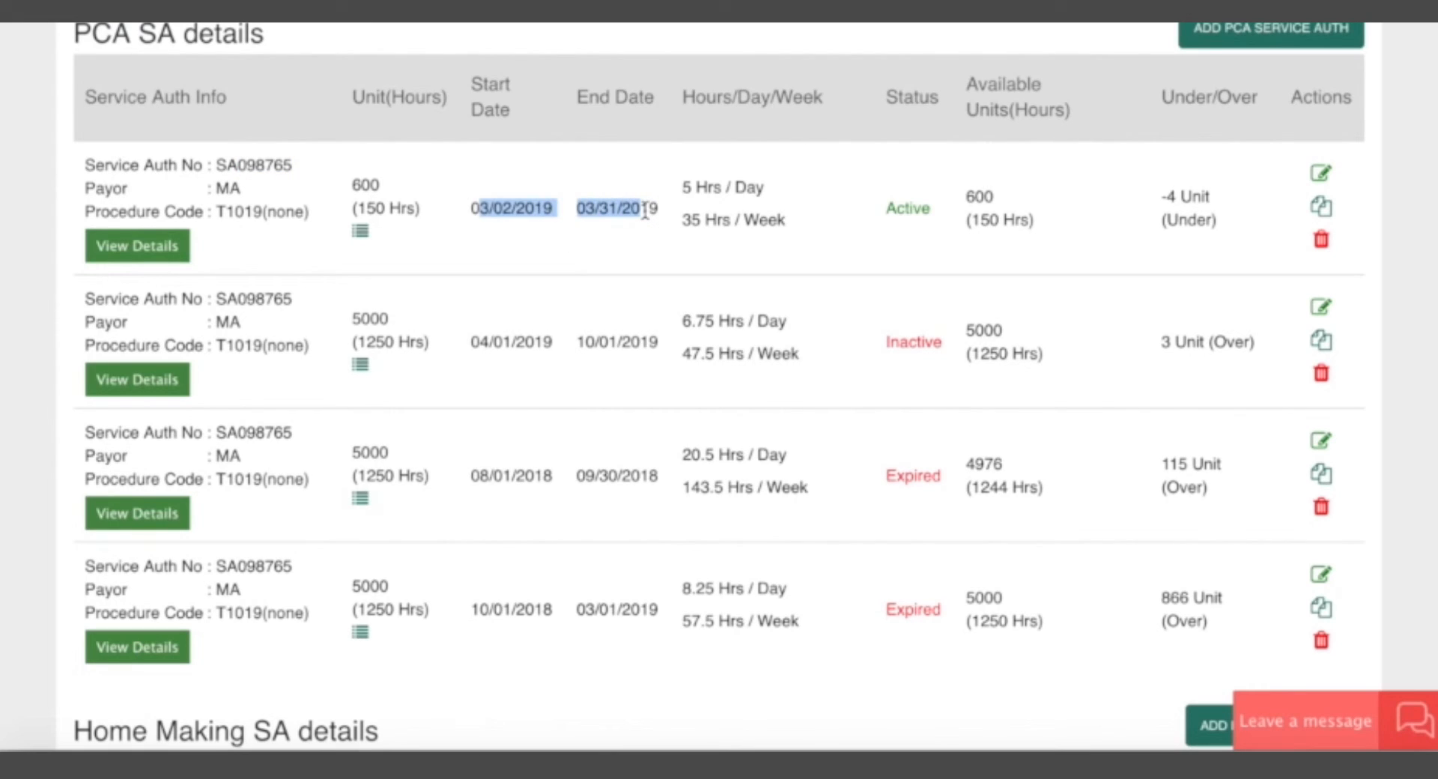
pyautogui.click(645, 211)
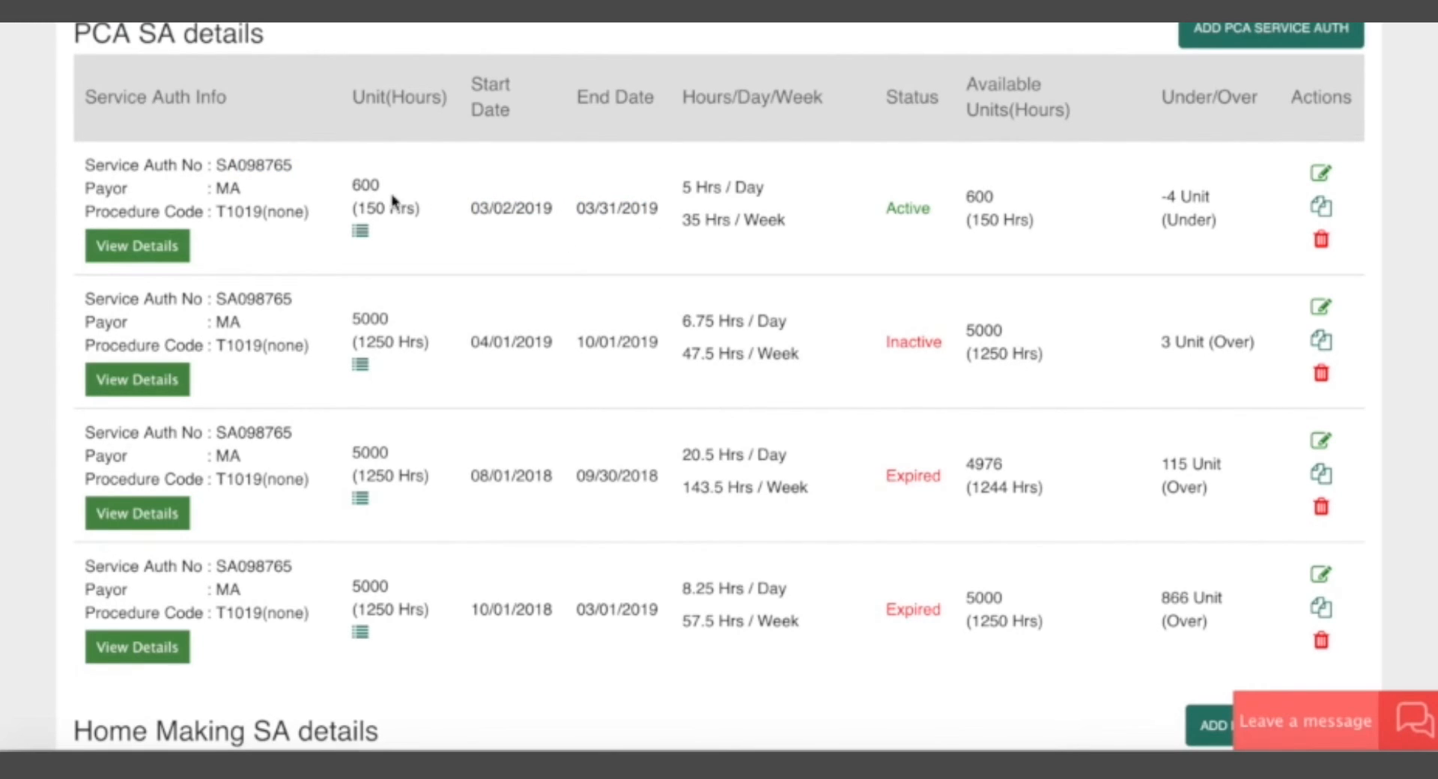
pyautogui.moveTo(478, 209); pyautogui.dragTo(637, 209)
pyautogui.click(636, 210)
# Look over the annual authorization details and the PCA, Home Making and Respite sections of the client's page.
pyautogui.scroll(1, 312, 319)
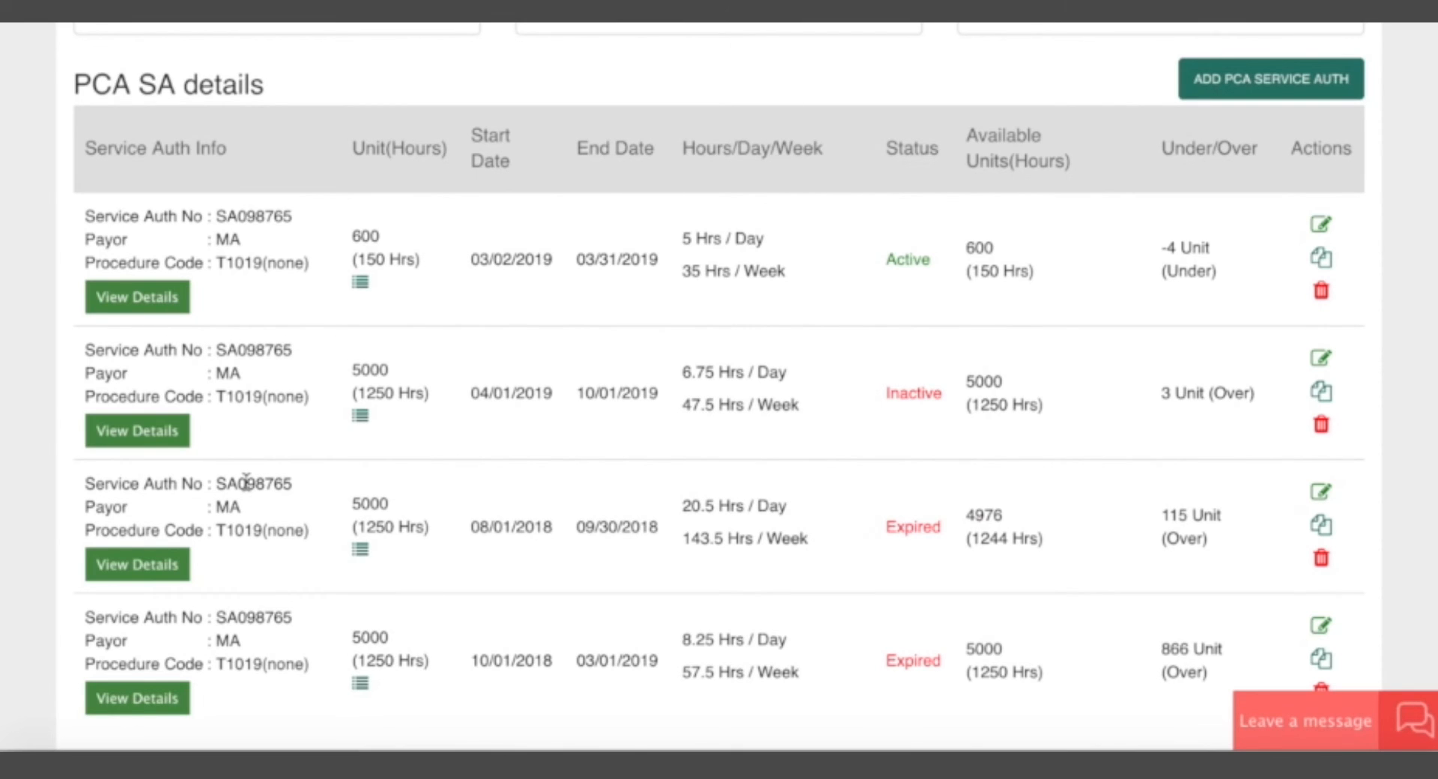
pyautogui.scroll(7, 501, 384)
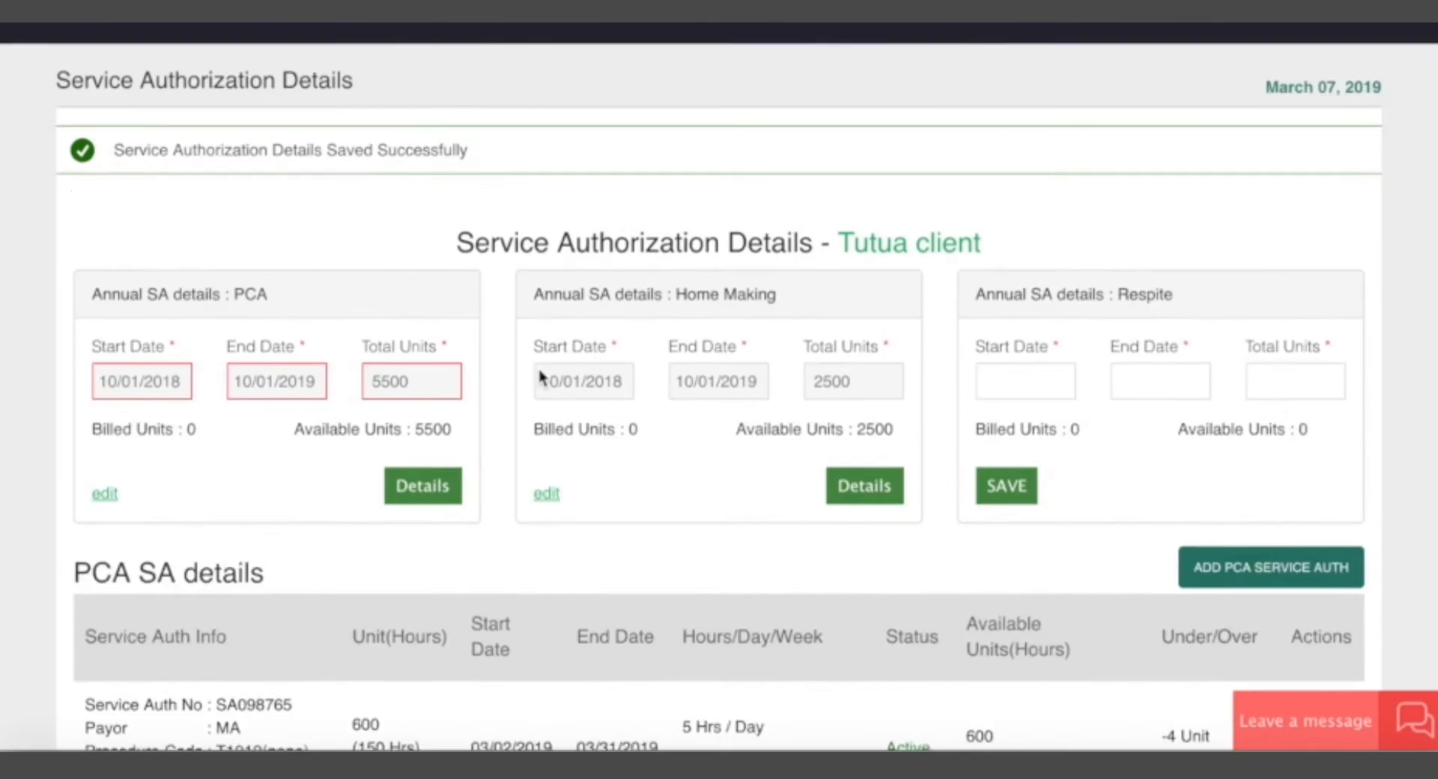
pyautogui.scroll(-10, 340, 435)
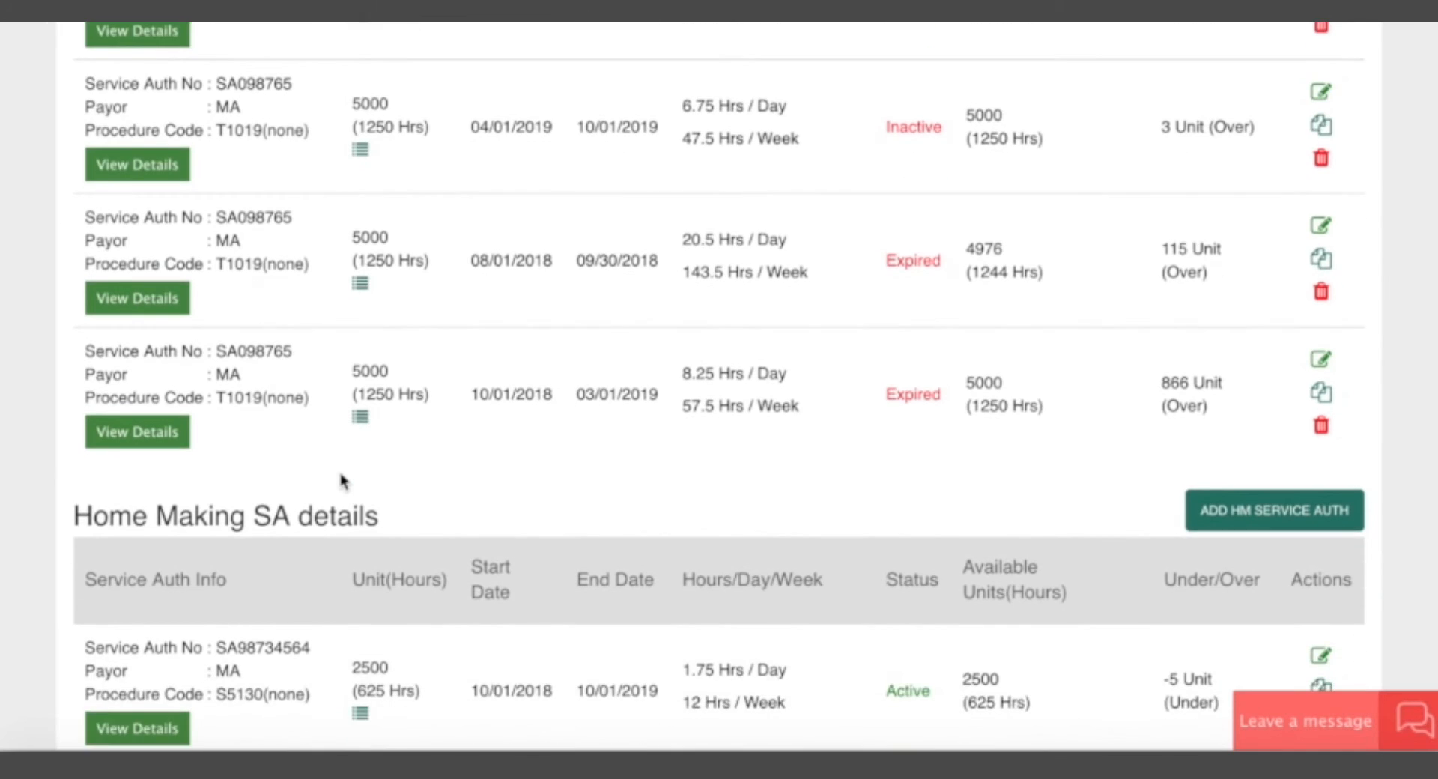
pyautogui.scroll(-10, 345, 479)
pyautogui.scroll(8, 266, 237)
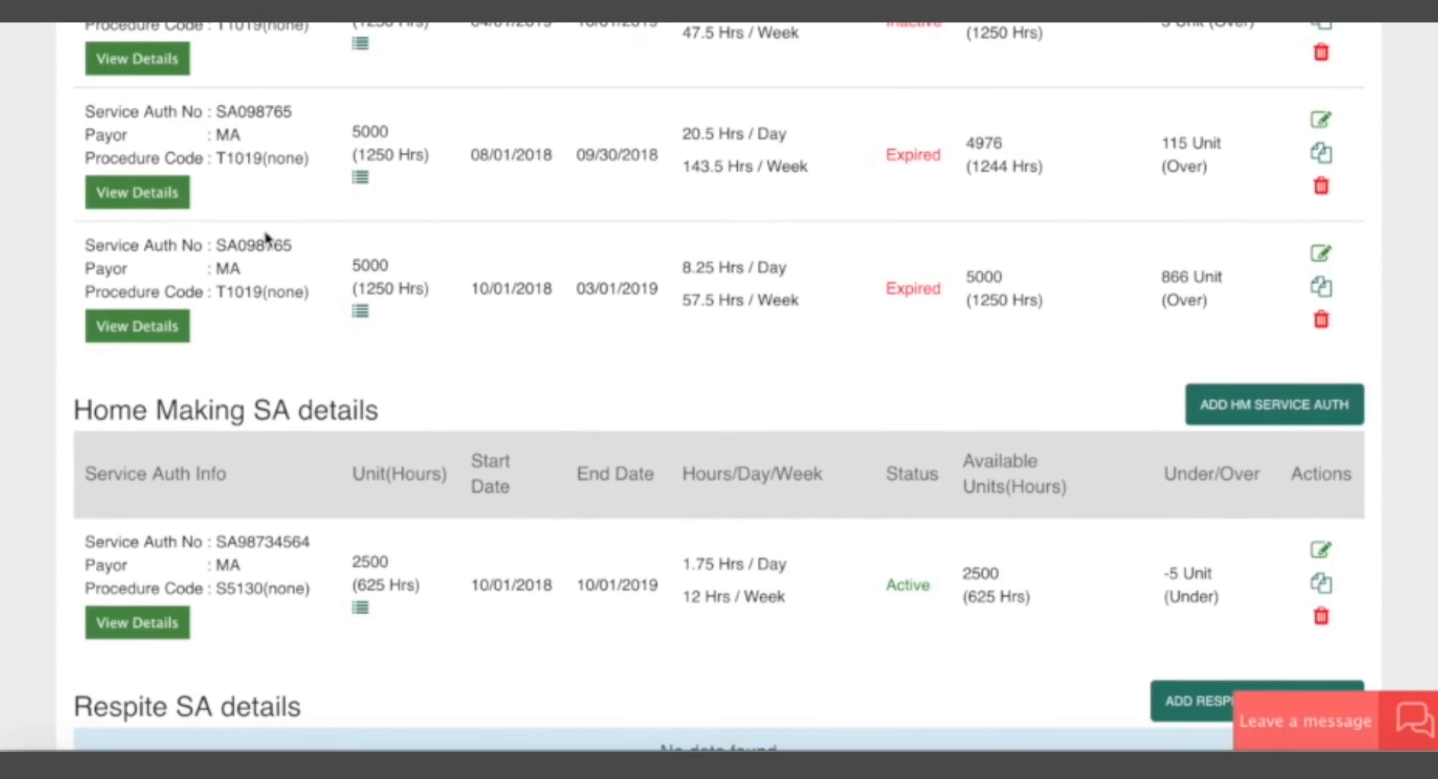
pyautogui.scroll(12, 266, 237)
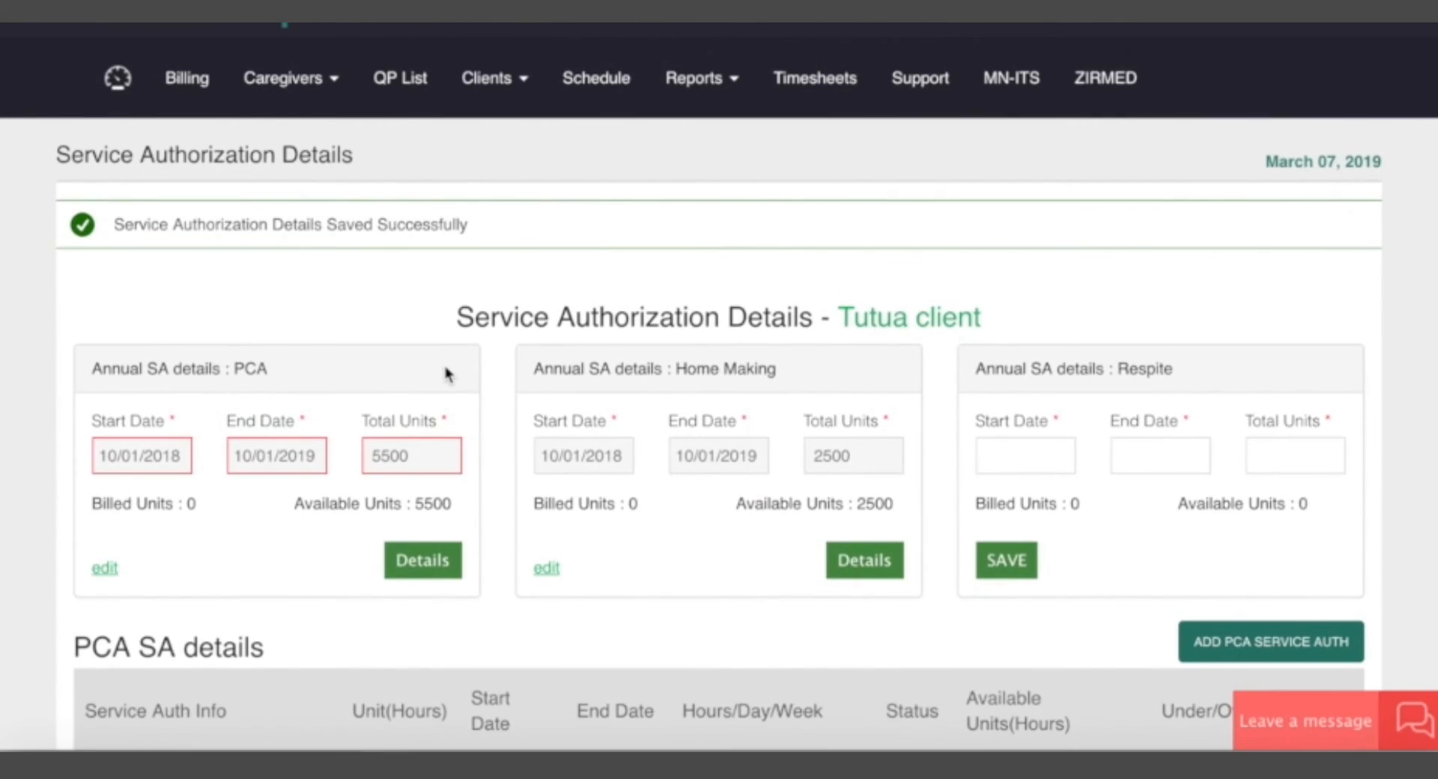
# Open the tracking report for the other client's active UCARE PCA authorization.
pyautogui.scroll(-7, 447, 374)
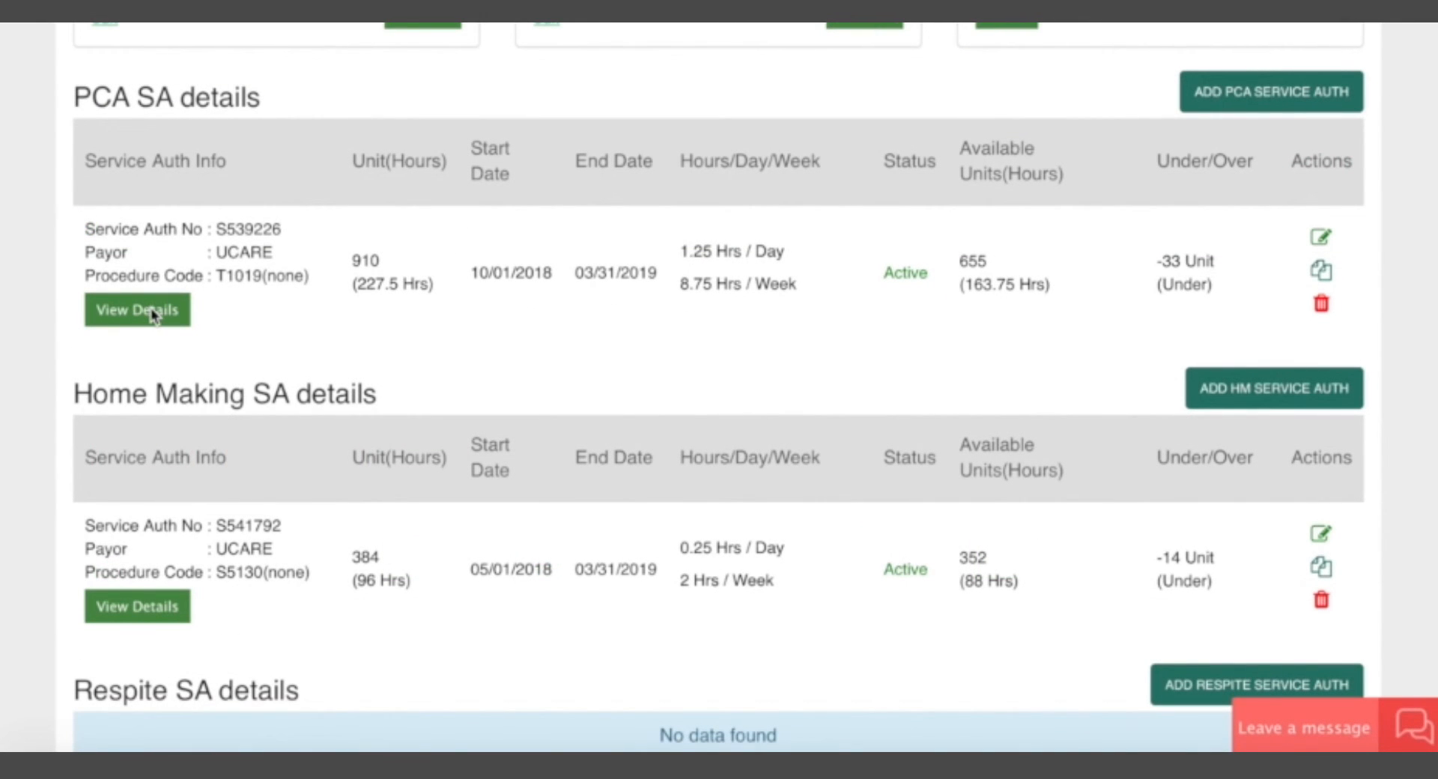
pyautogui.scroll(1, 286, 283)
pyautogui.scroll(-1, 287, 283)
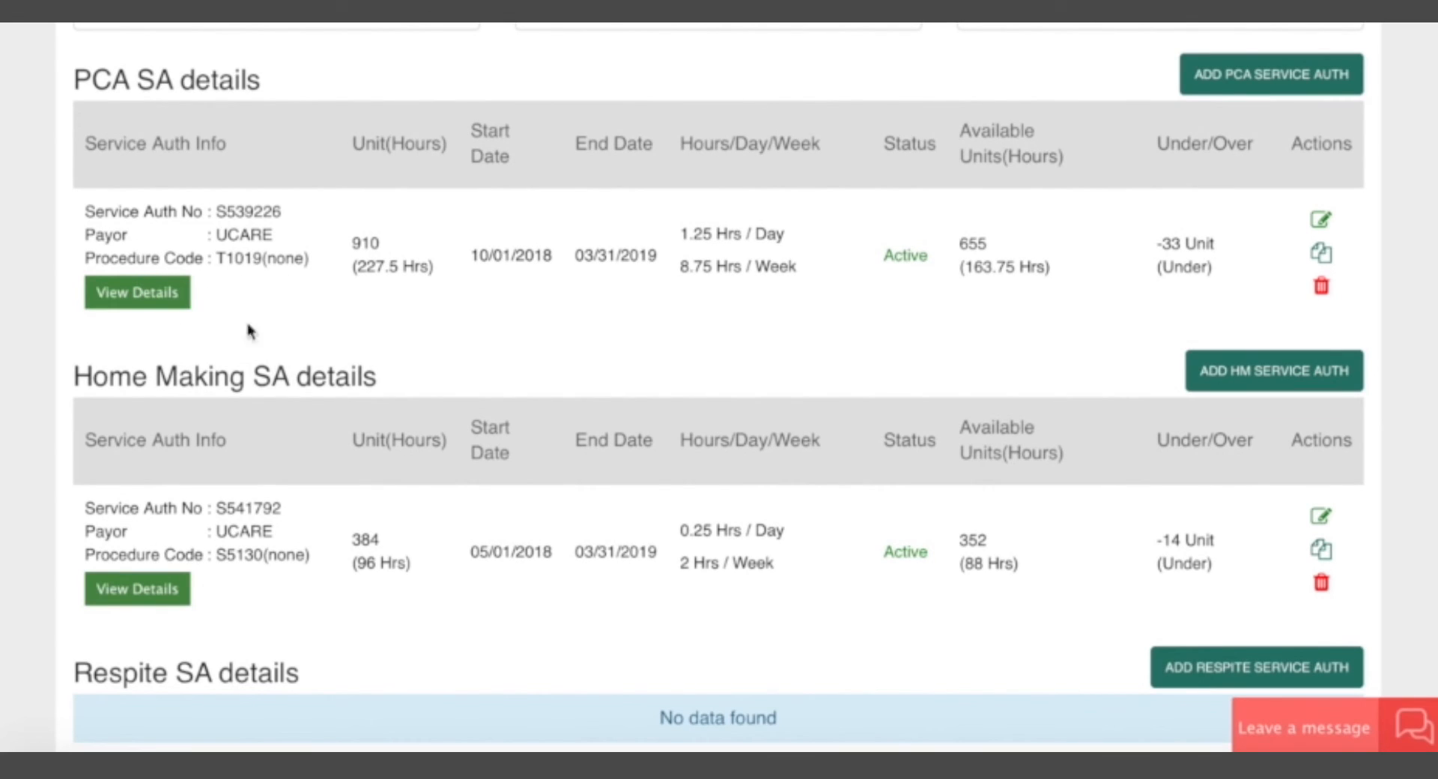
pyautogui.click(374, 311)
pyautogui.click(137, 296)
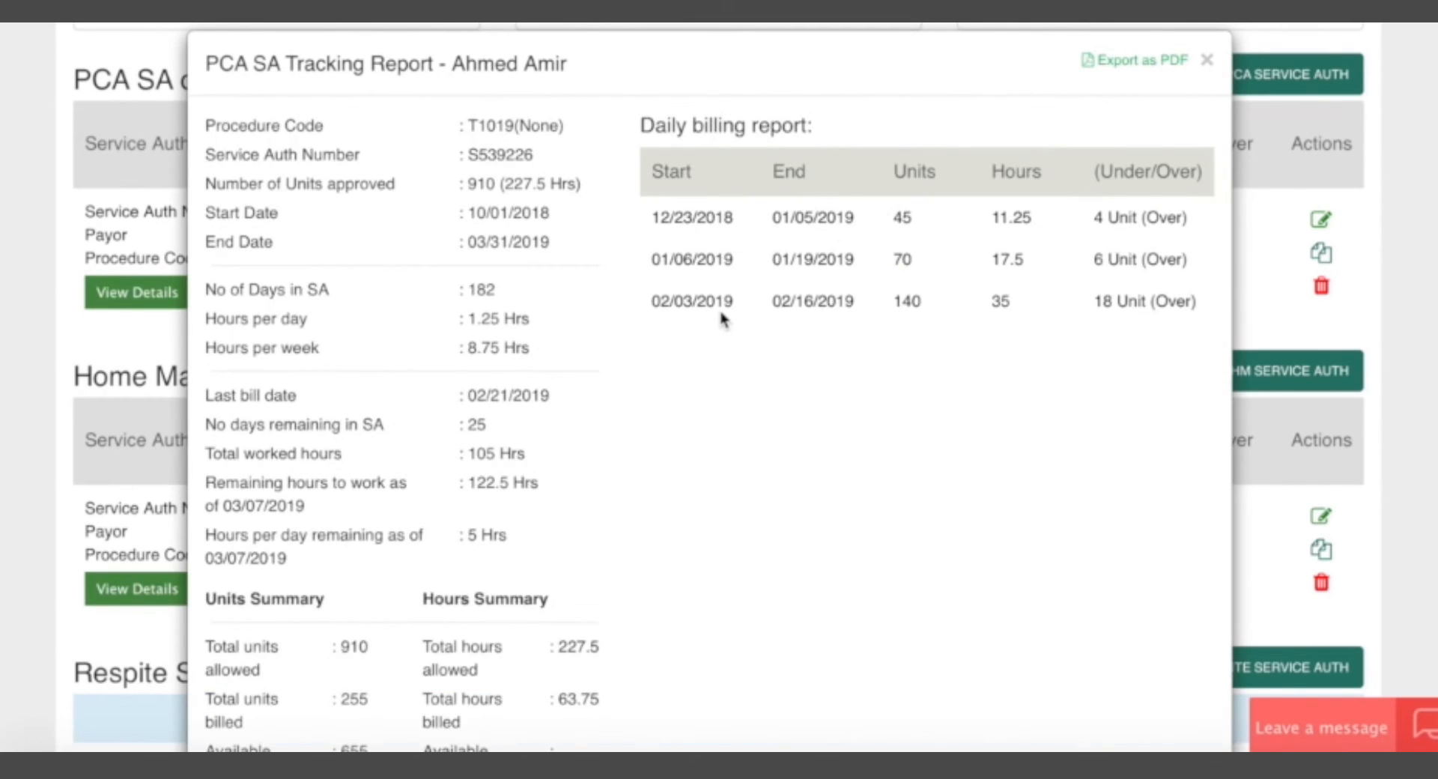
# Examine the total allowed, billed and available hours in the tracking report's hours summary.
pyautogui.scroll(-2, 723, 313)
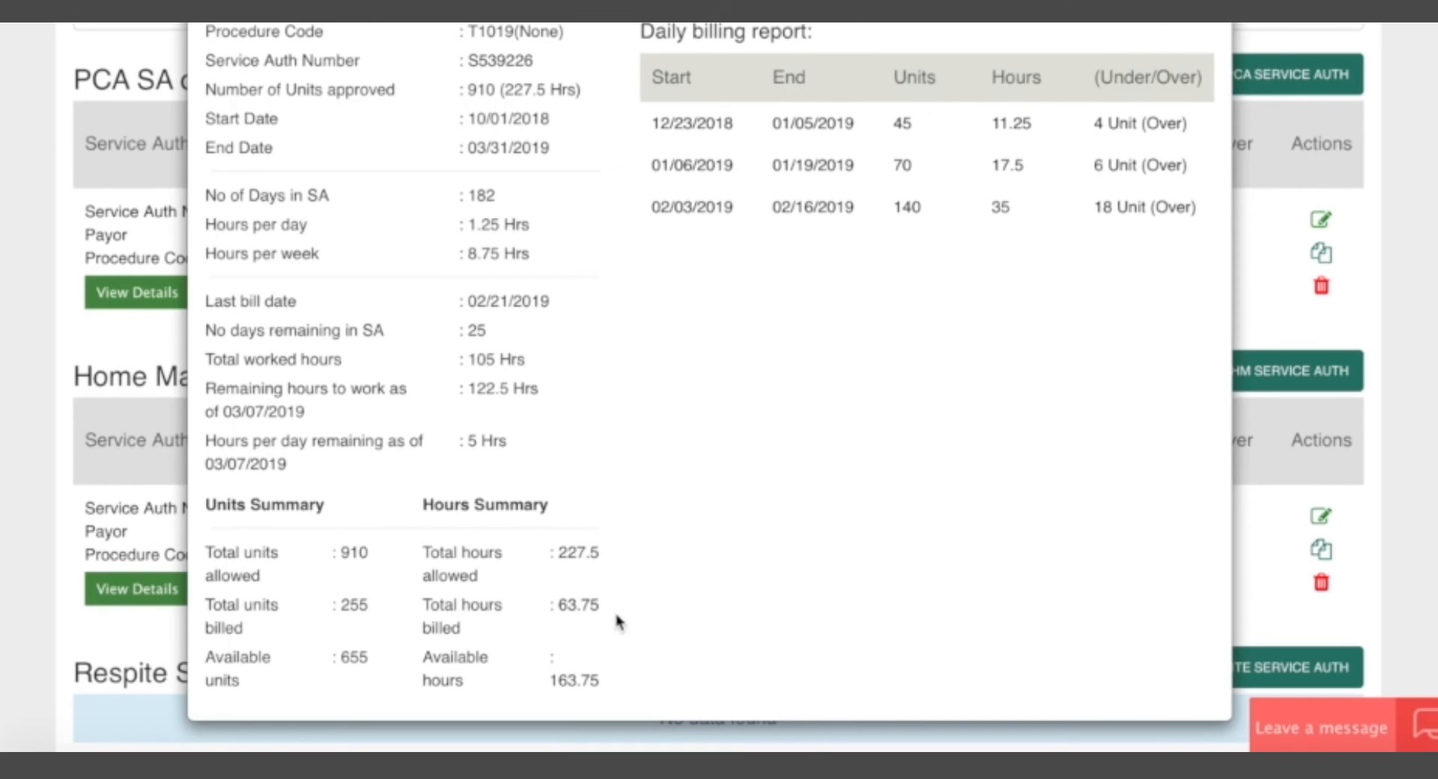
pyautogui.moveTo(431, 555); pyautogui.dragTo(597, 552)
pyautogui.click(597, 553)
pyautogui.moveTo(445, 604); pyautogui.dragTo(575, 625)
pyautogui.click(575, 626)
pyautogui.moveTo(552, 684); pyautogui.dragTo(607, 688)
pyautogui.click(673, 590)
# Compare the report's procedure code and approved hours with the billed and available hours.
pyautogui.moveTo(469, 31); pyautogui.dragTo(563, 31)
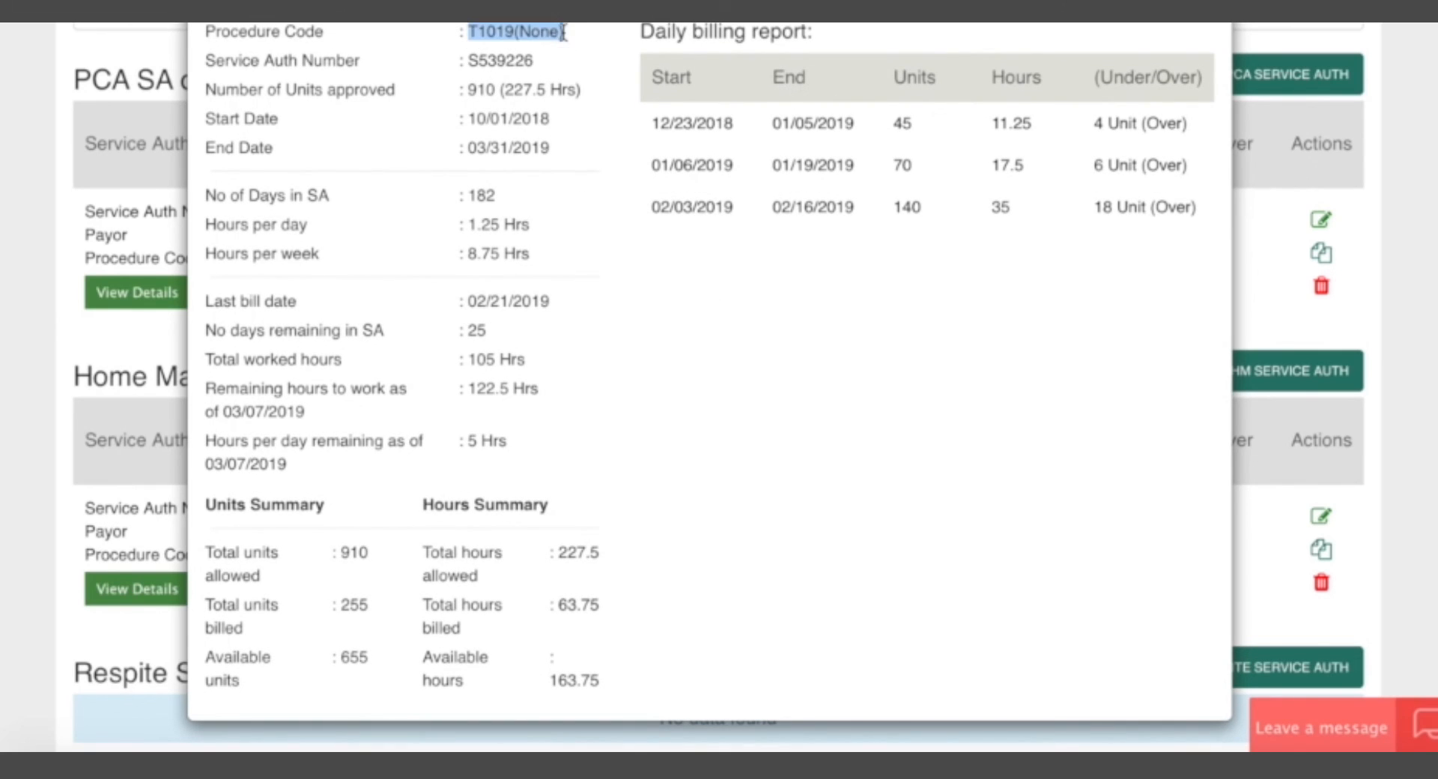
pyautogui.click(550, 122)
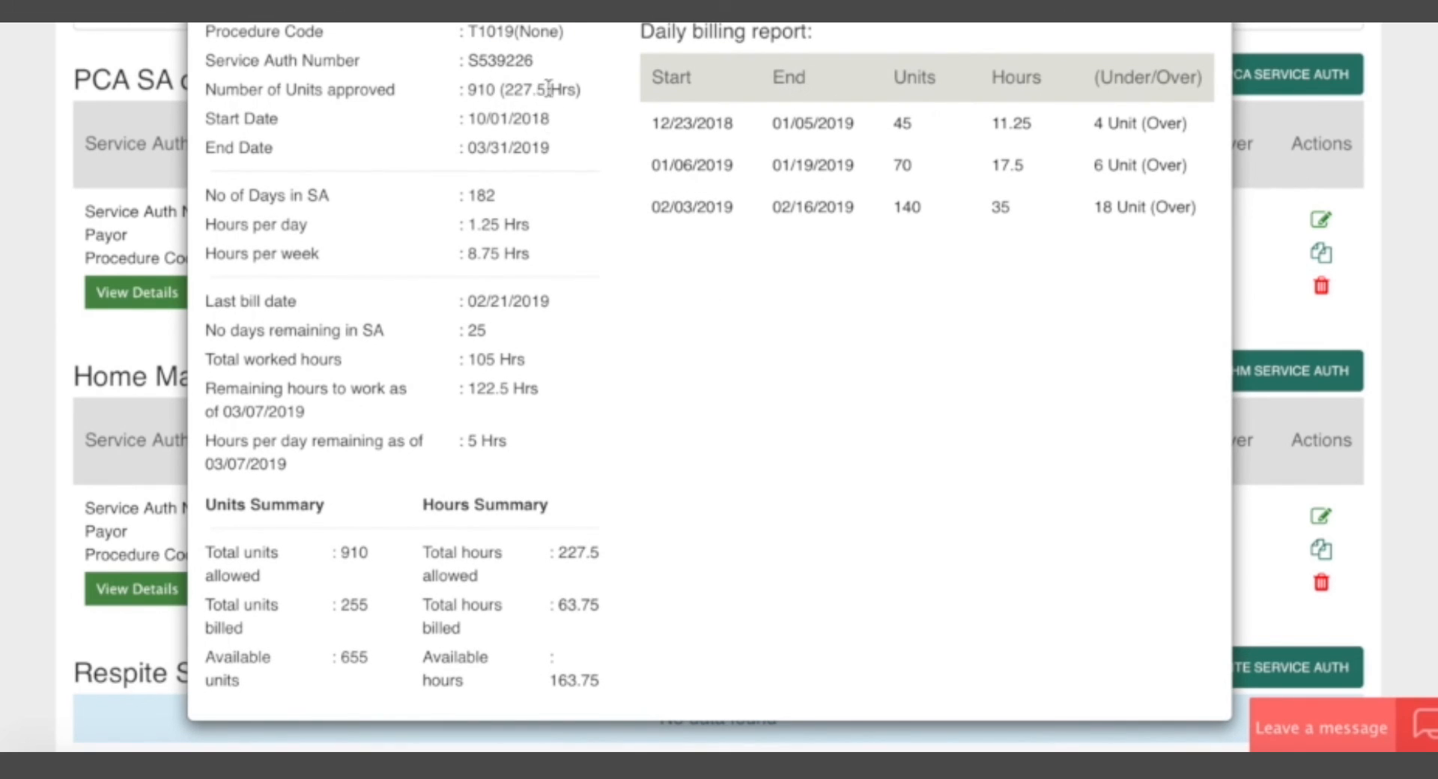
pyautogui.moveTo(504, 90); pyautogui.dragTo(560, 92)
pyautogui.click(561, 91)
pyautogui.moveTo(454, 607); pyautogui.dragTo(590, 612)
pyautogui.click(589, 613)
pyautogui.moveTo(421, 680); pyautogui.dragTo(592, 682)
pyautogui.click(588, 676)
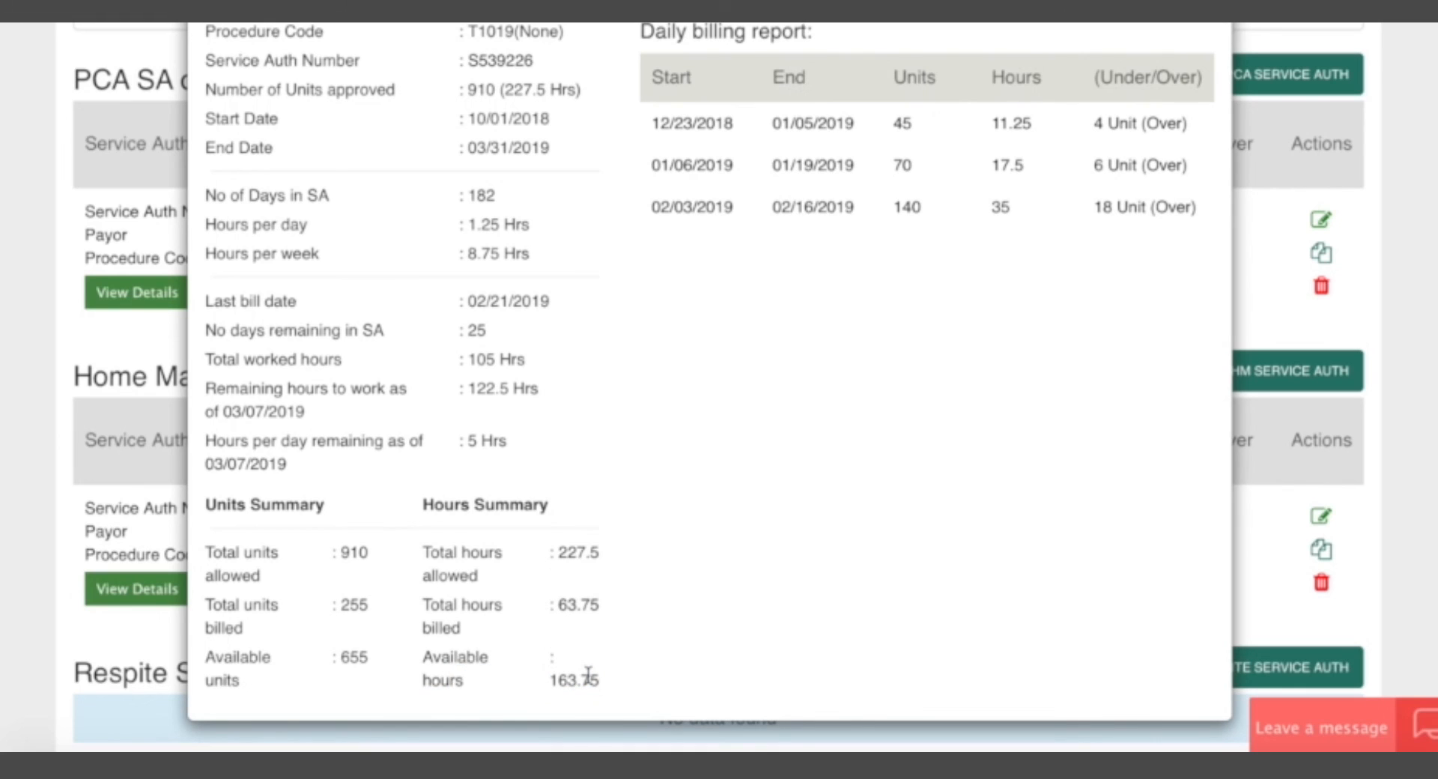